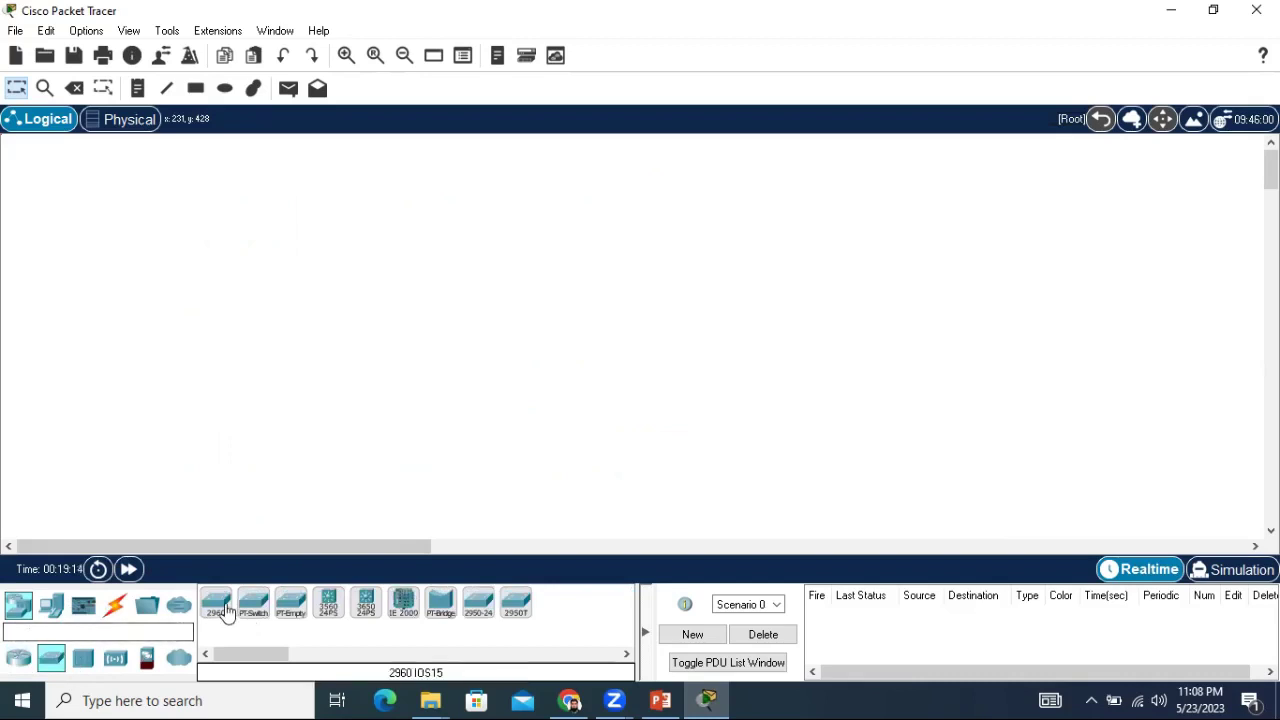
Place three 2960 switches and a PC (PC0) on the workspace.
drag(220, 605, 178, 248)
drag(220, 612, 255, 345)
drag(218, 606, 317, 467)
click(52, 606)
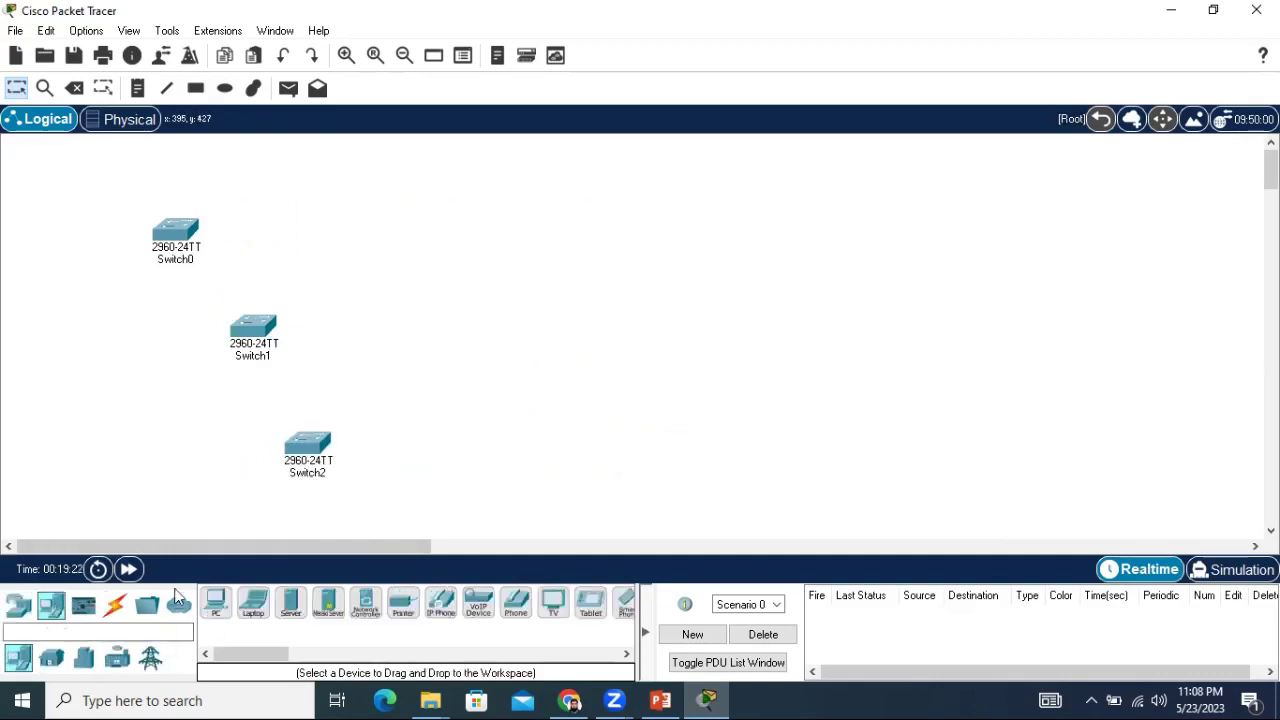
drag(216, 603, 508, 463)
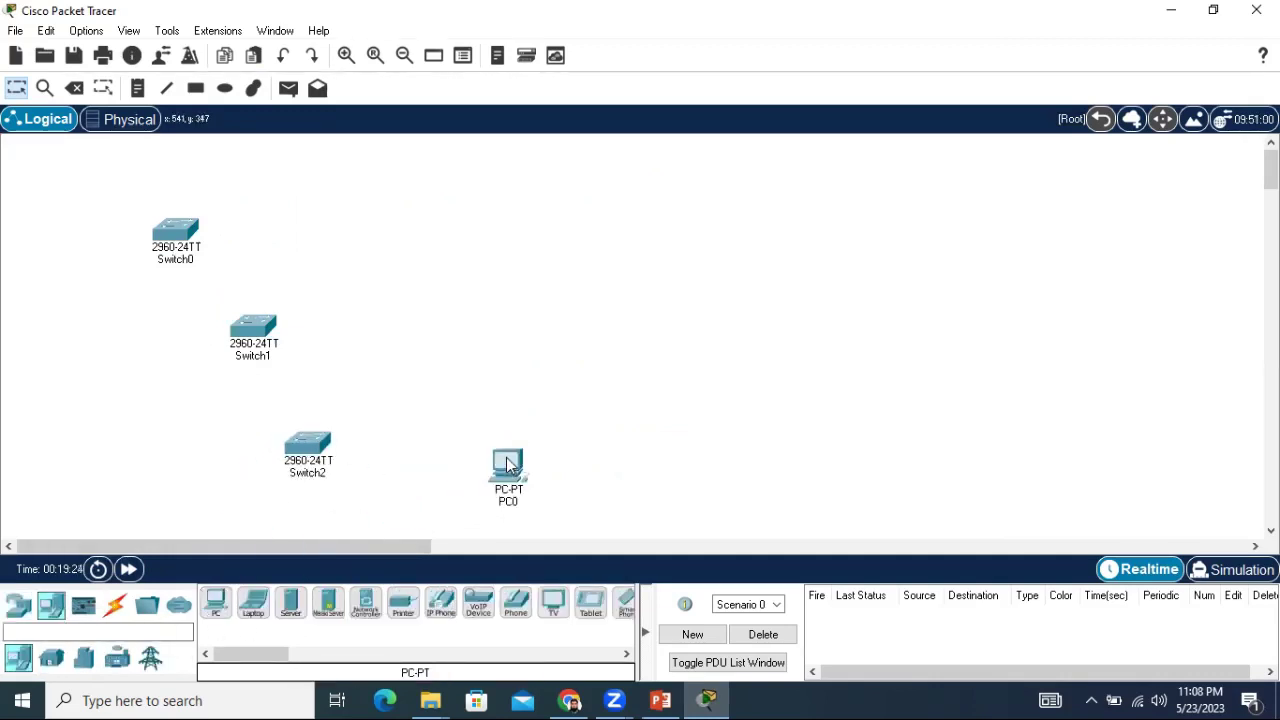
click(114, 610)
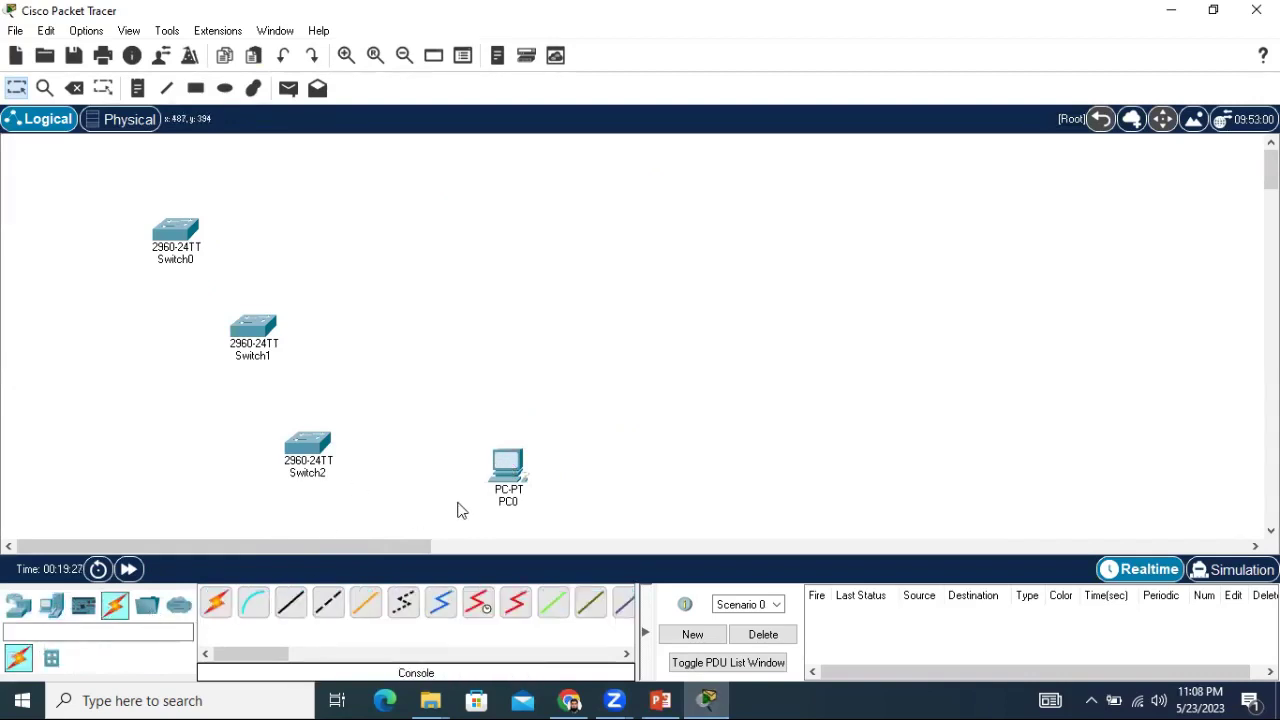
drag(505, 470, 489, 456)
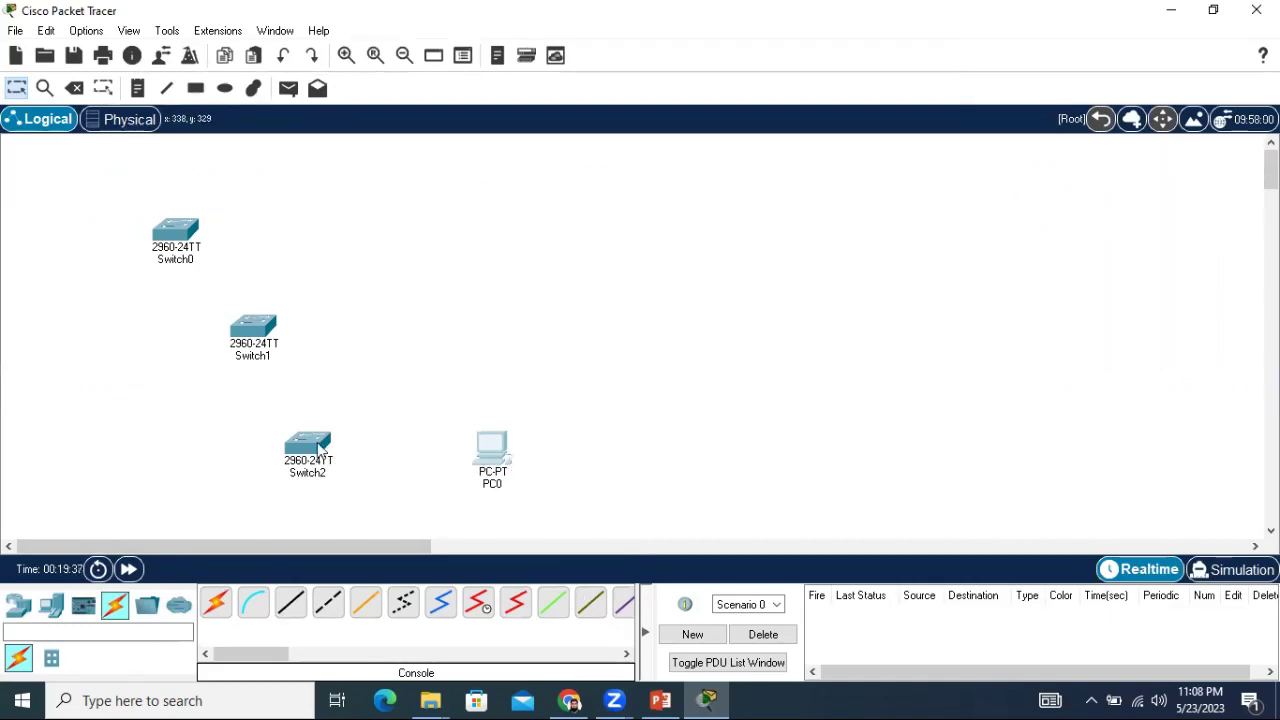
Connect PC0 FastEthernet0 to Switch2 FastEthernet0/1 with a straight-through cable.
mouse_move(318, 447)
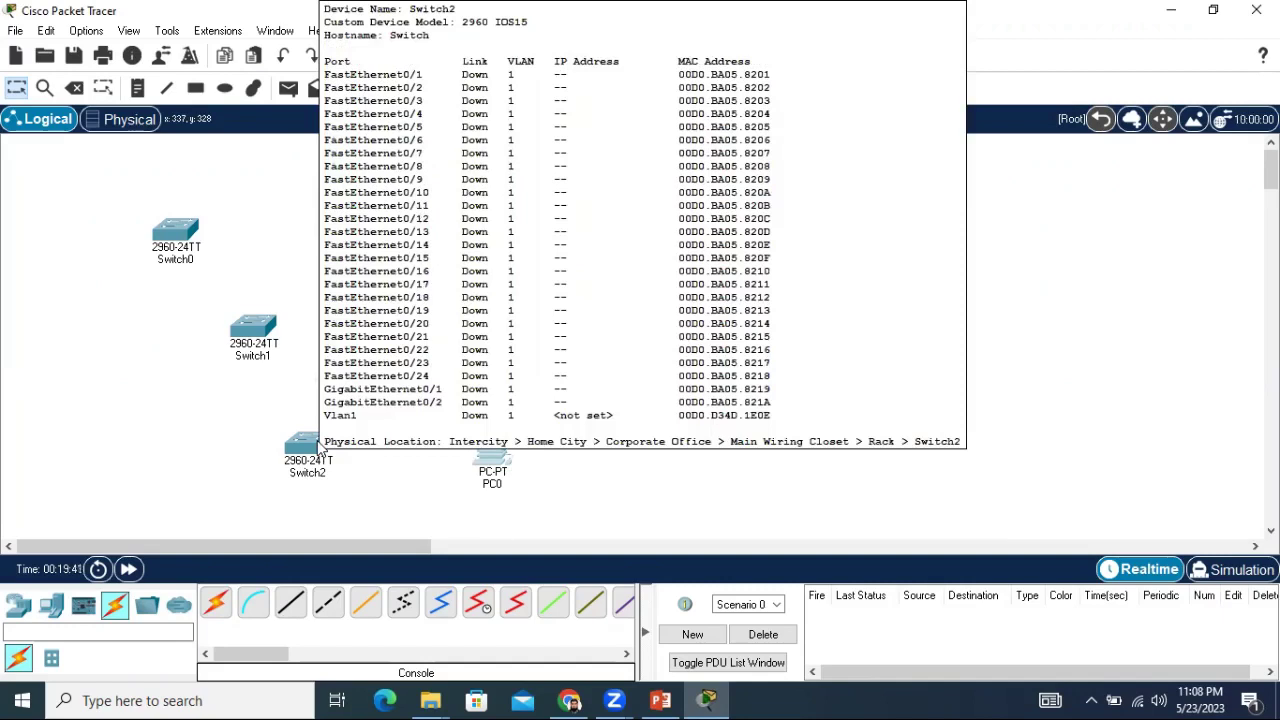
click(297, 610)
click(490, 448)
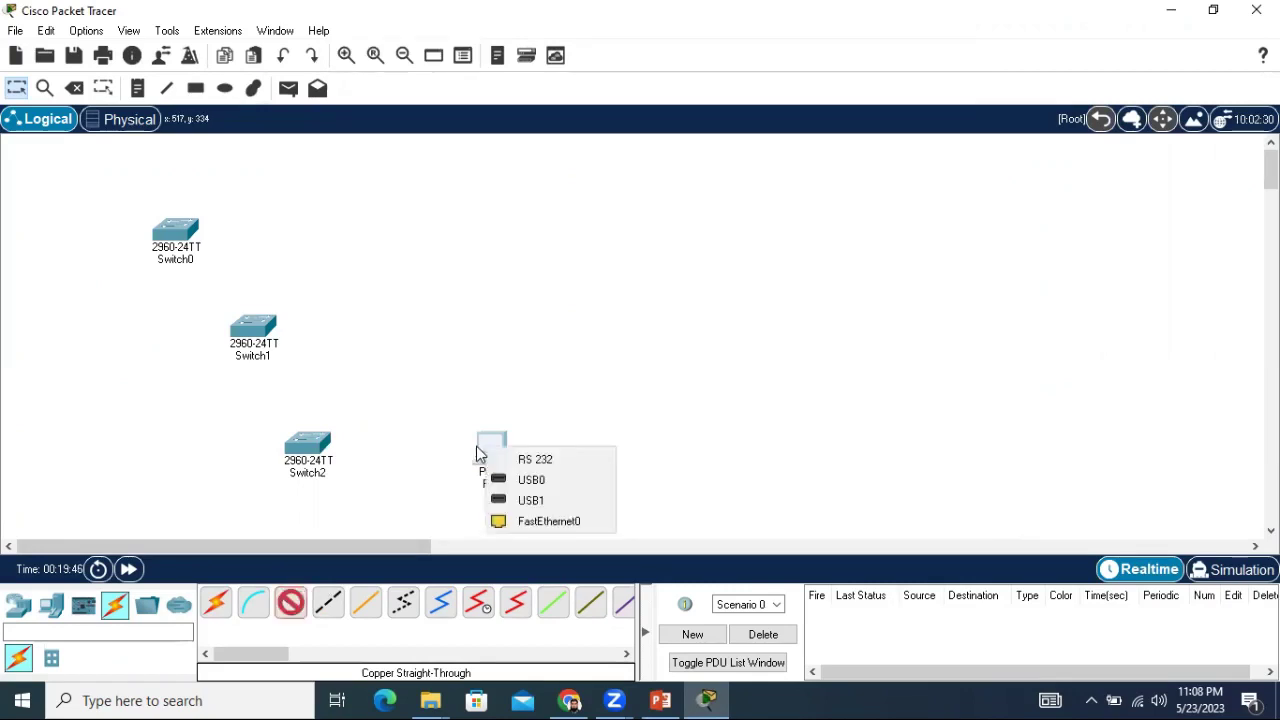
click(529, 521)
click(310, 452)
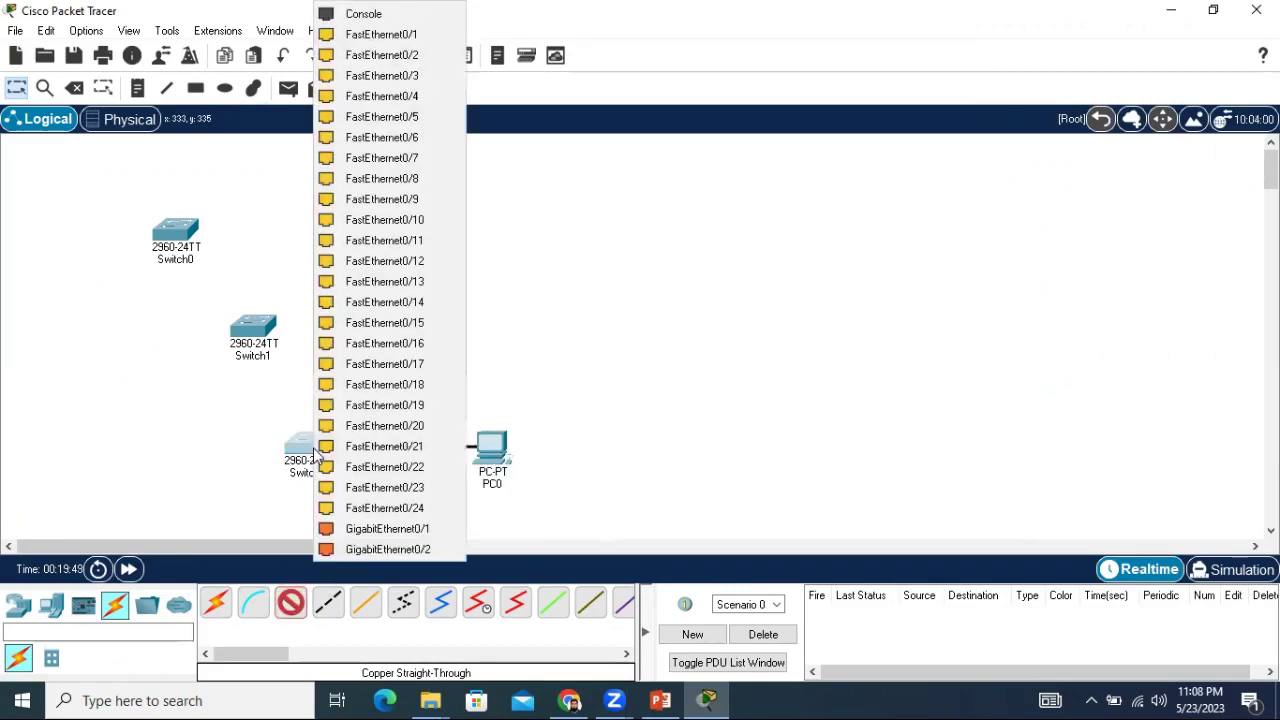
click(372, 36)
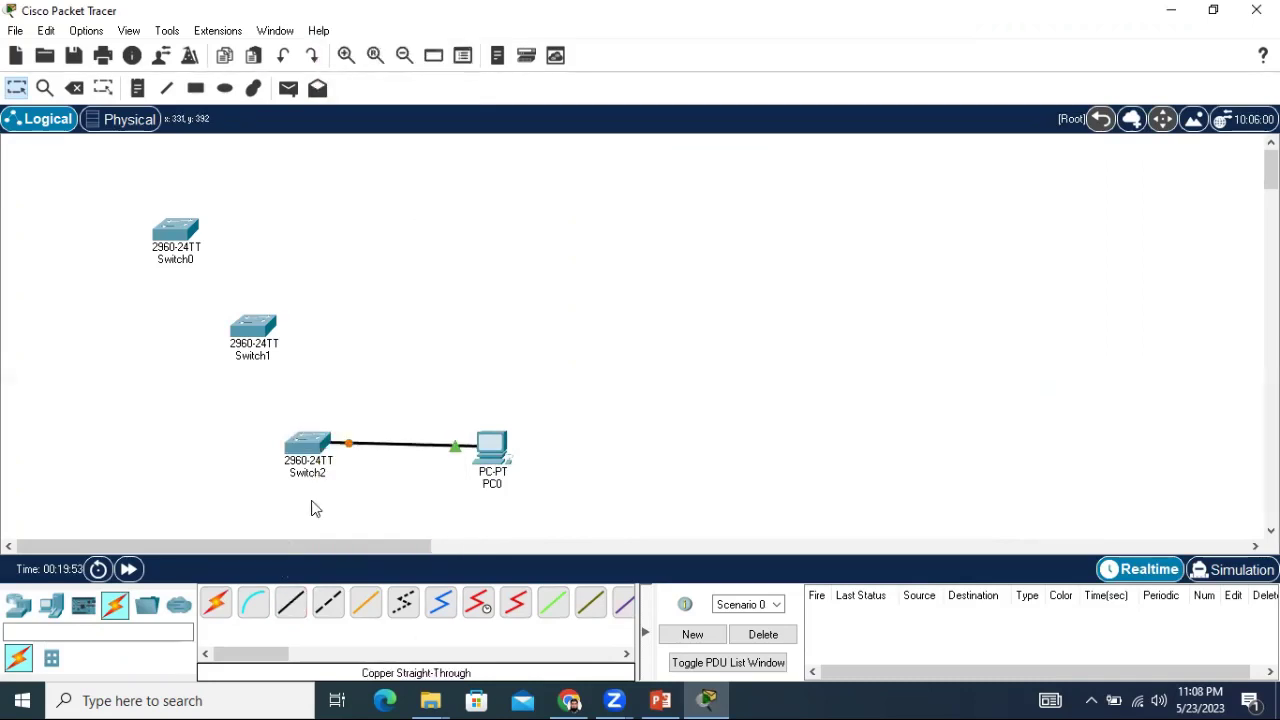
Chain Switch2 to Switch1 Fa0/1 and Switch1 Fa0/2 to Switch0 Fa0/1 with cross-over cables.
click(333, 614)
click(312, 447)
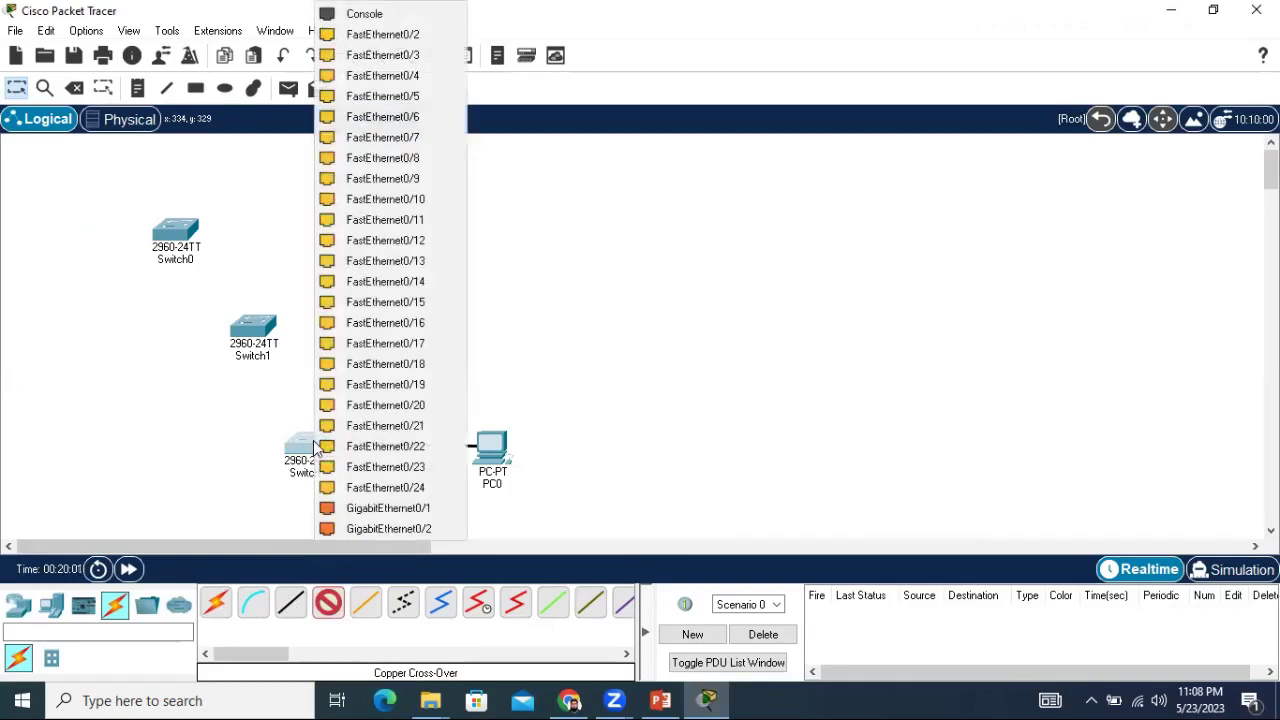
click(398, 50)
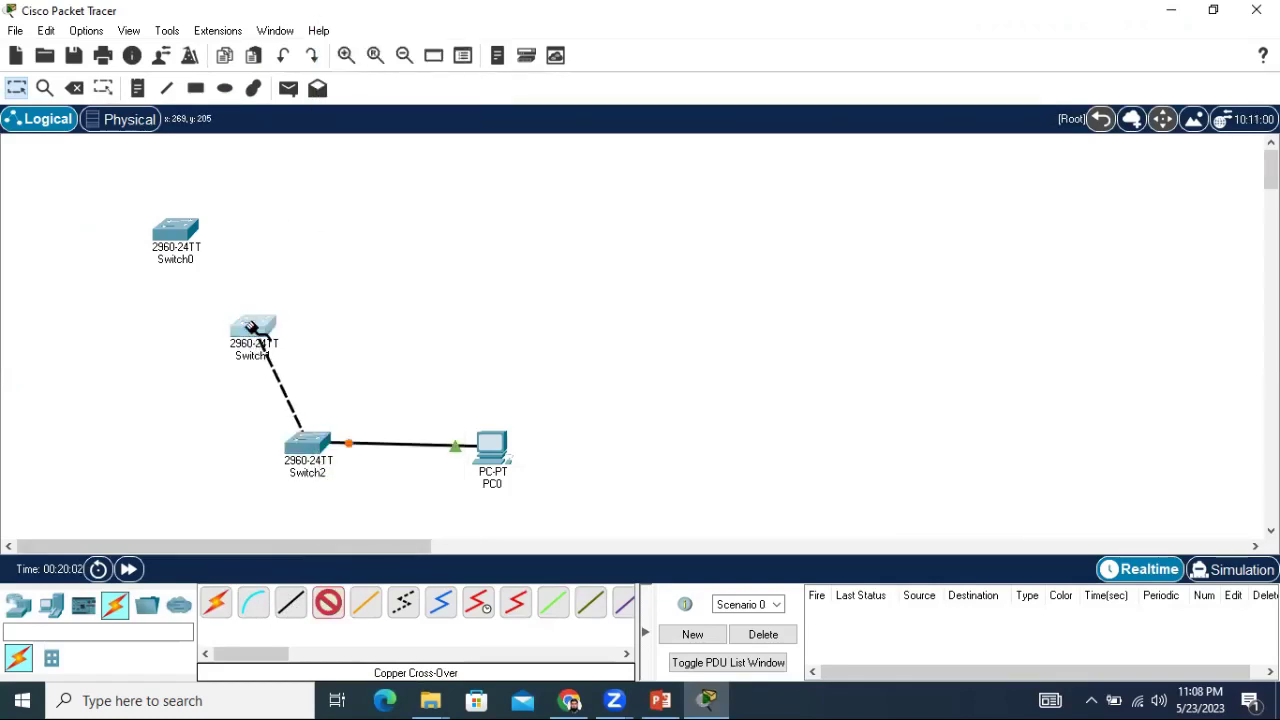
click(252, 328)
click(345, 35)
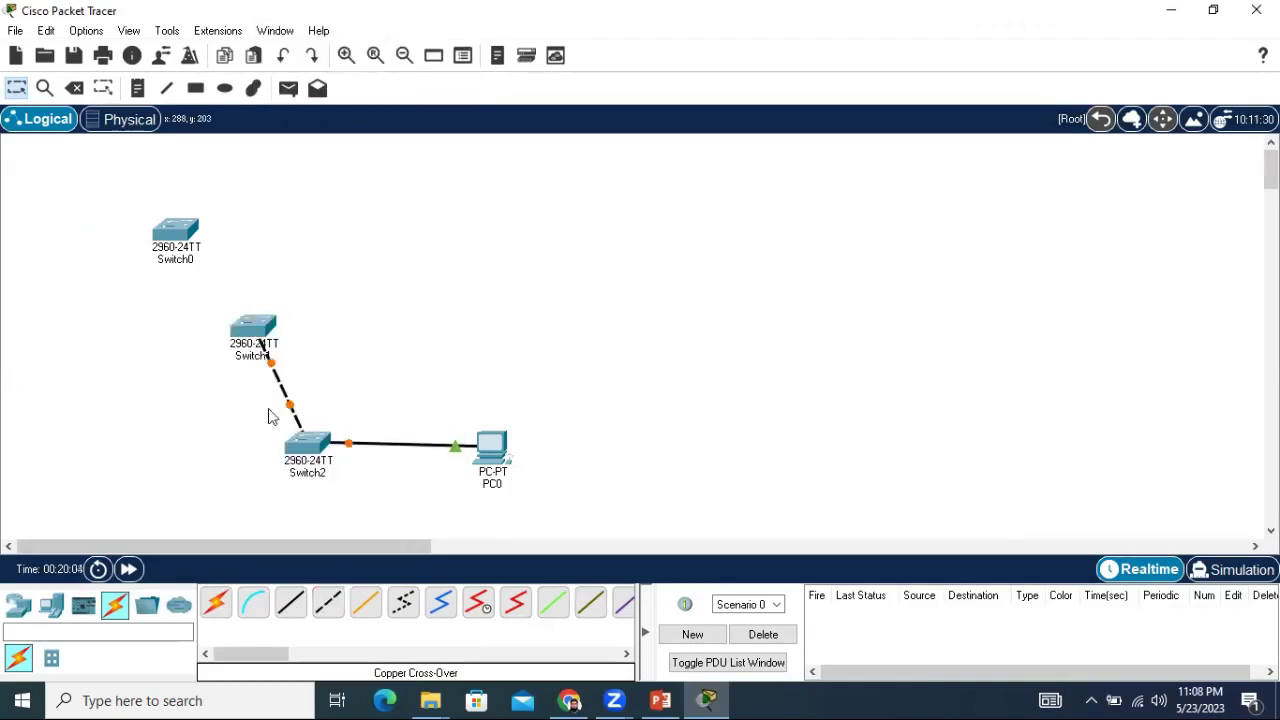
click(338, 605)
click(252, 328)
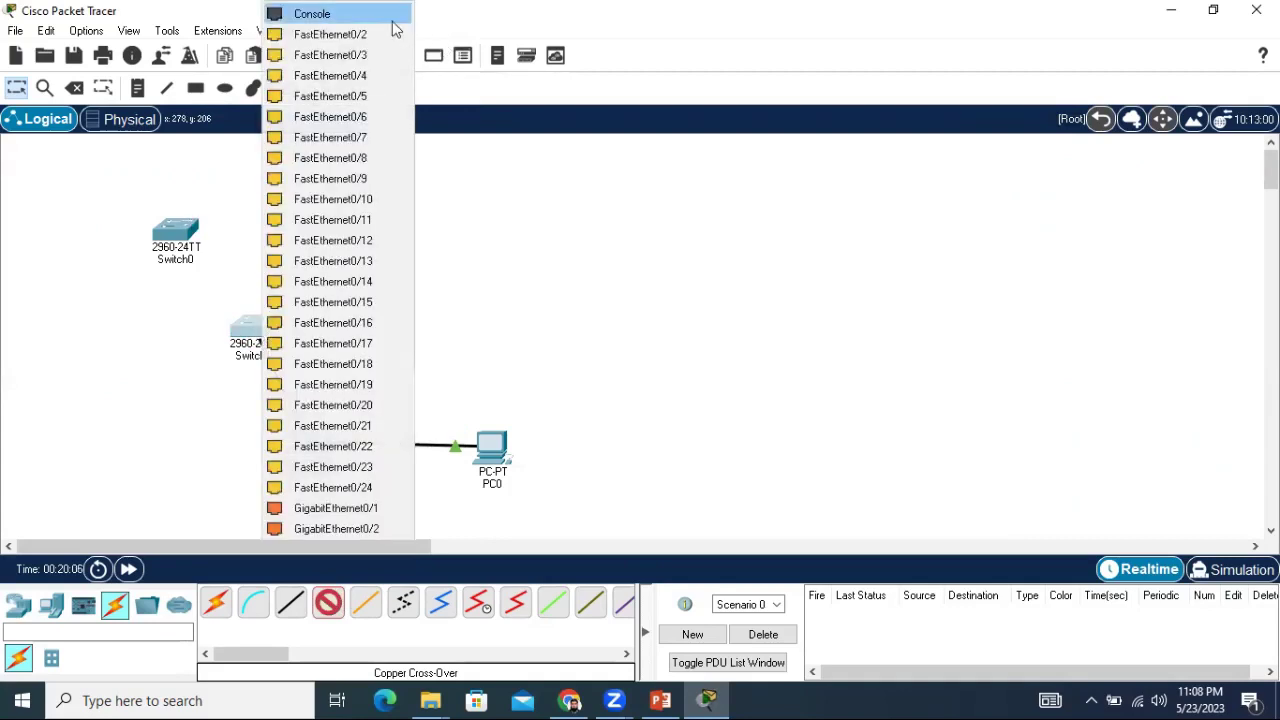
click(360, 34)
click(175, 238)
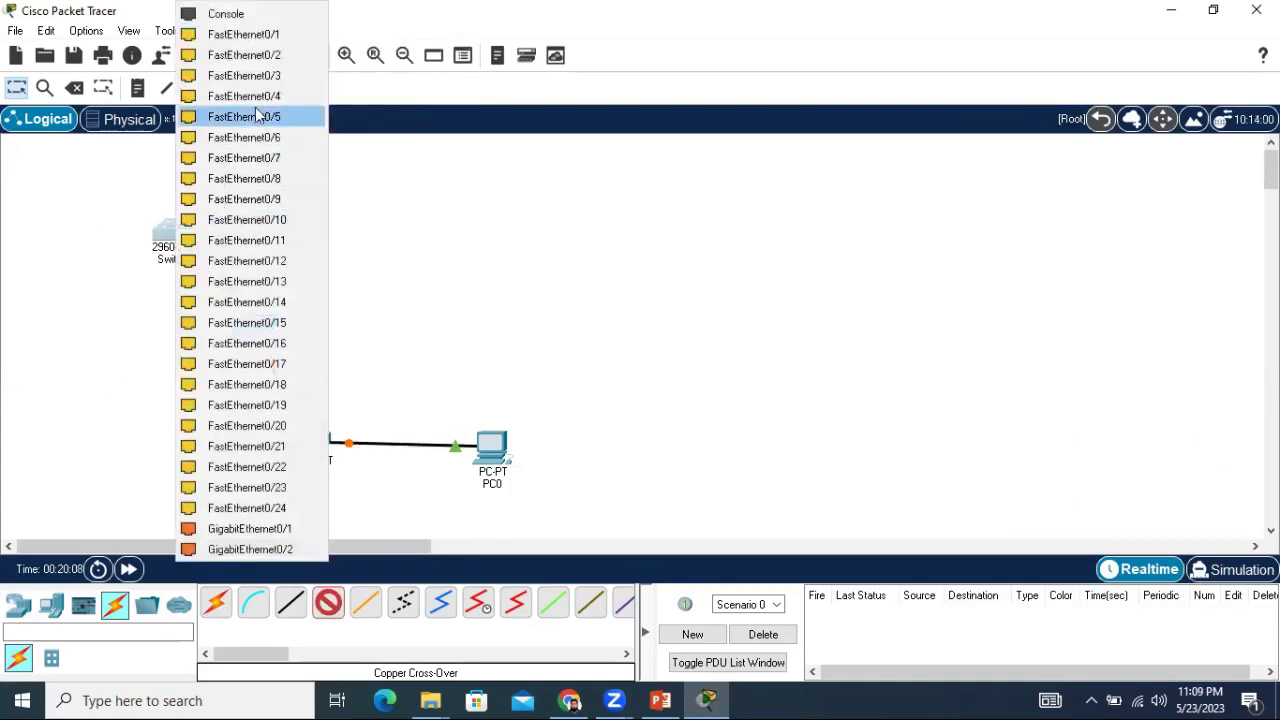
click(270, 34)
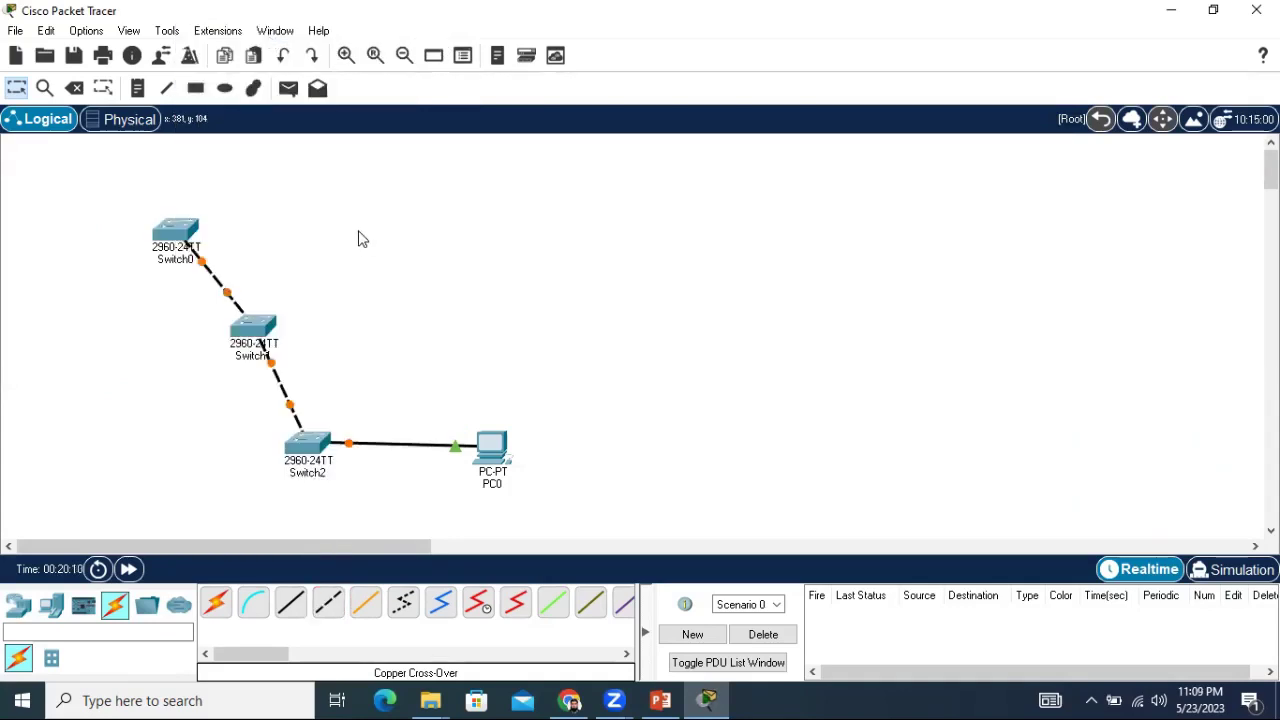
Tidy the layout by nudging Switch1 and PC0 into position.
drag(248, 325, 306, 317)
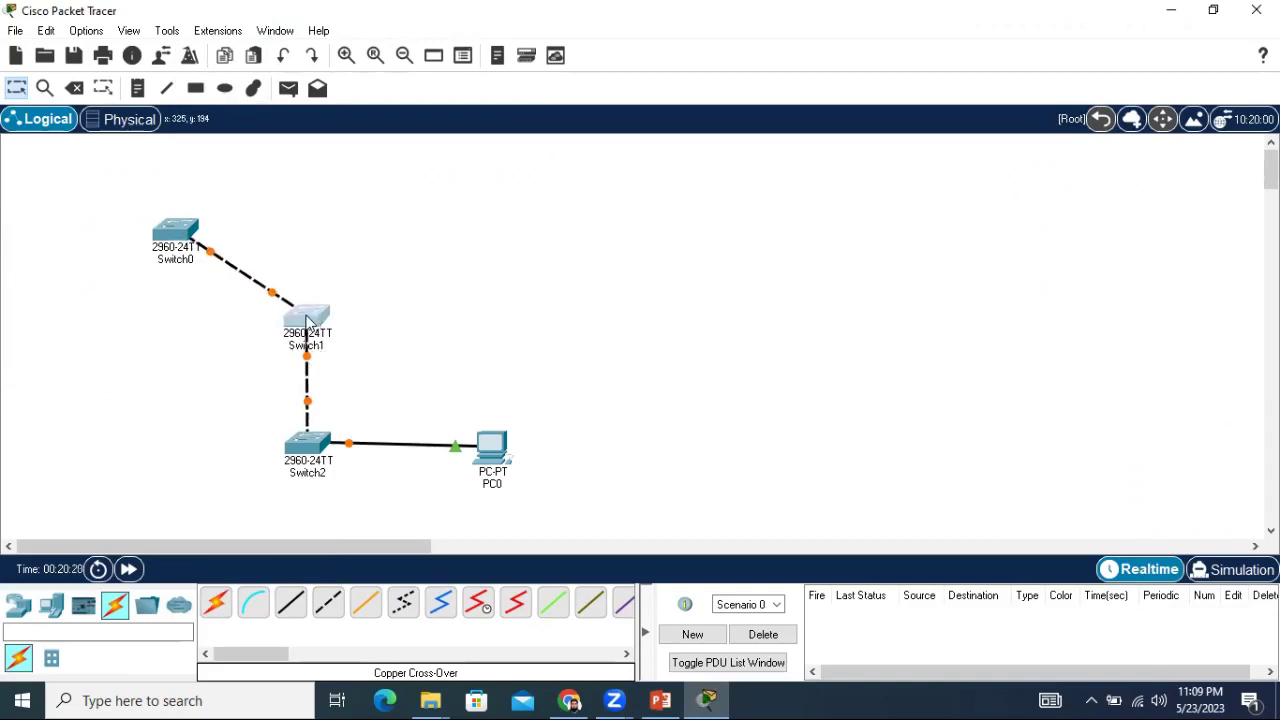
drag(309, 323, 303, 322)
drag(490, 449, 487, 444)
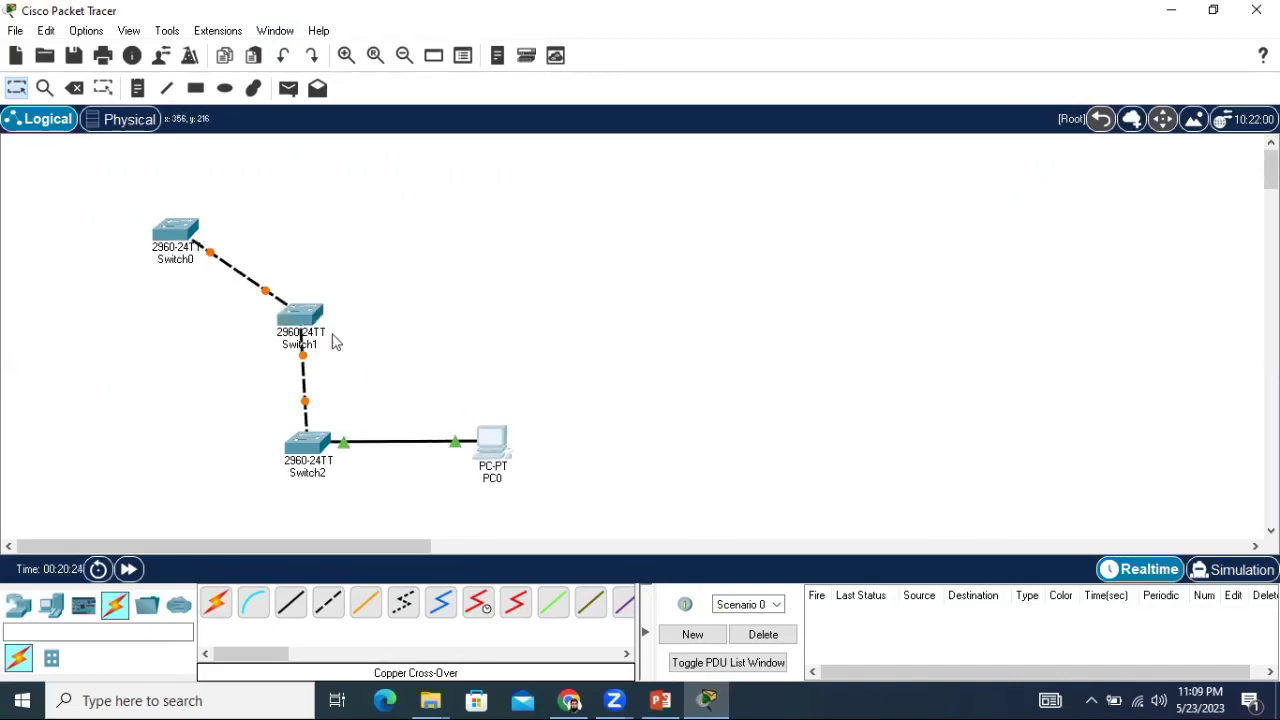
drag(301, 323, 306, 319)
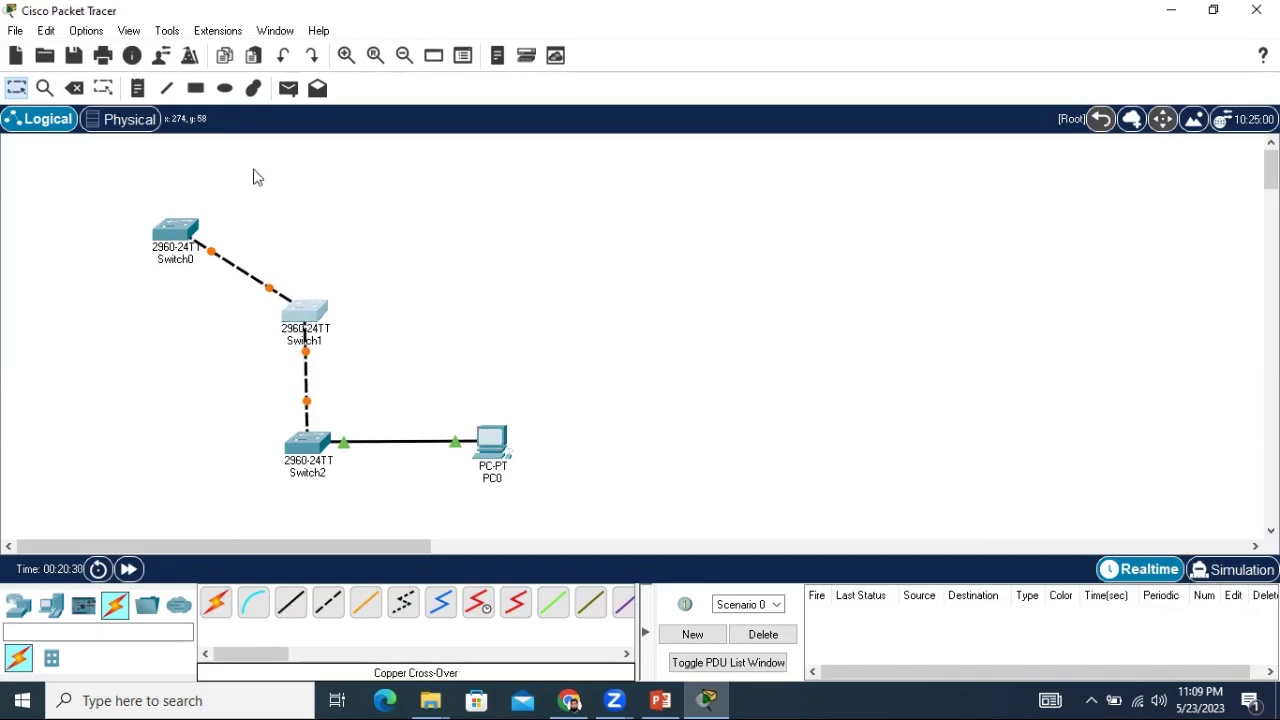
Add notes 'First Floor' by Switch1, '2nd Floor' by Switch0 and 'Ground Floor' above the Switch2–PC0 link.
key(n)
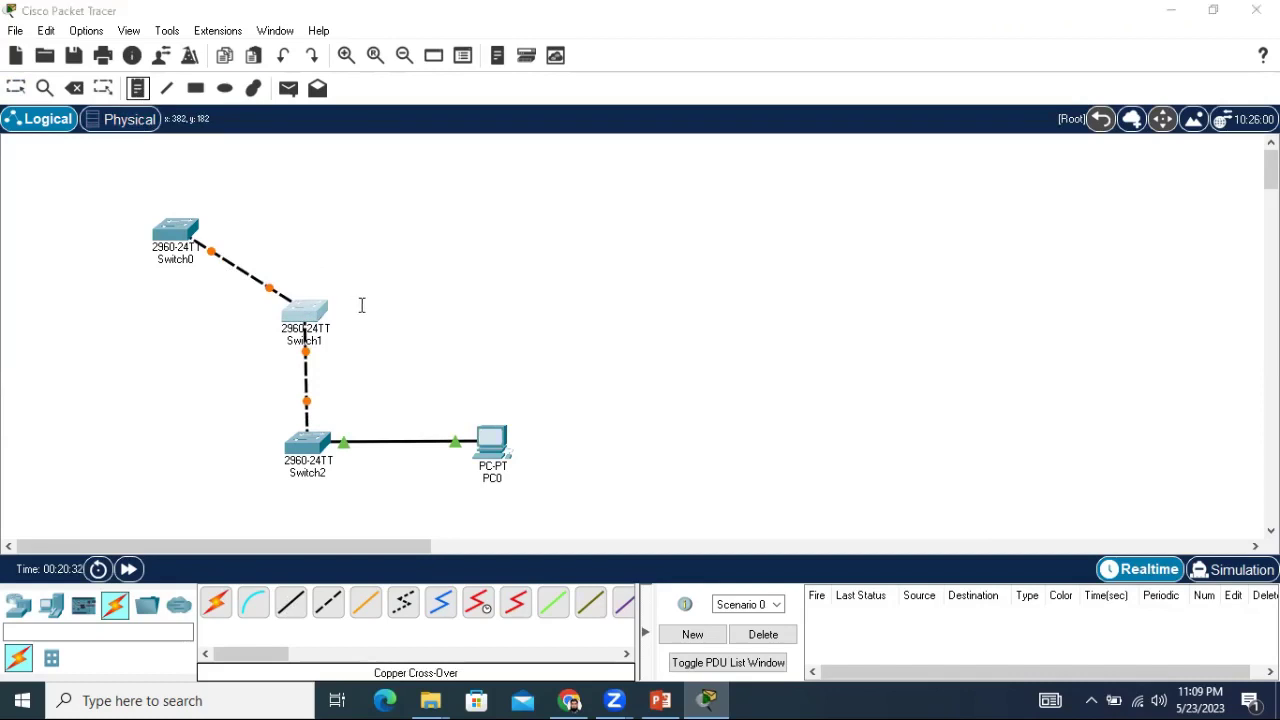
click(362, 305)
text(F)
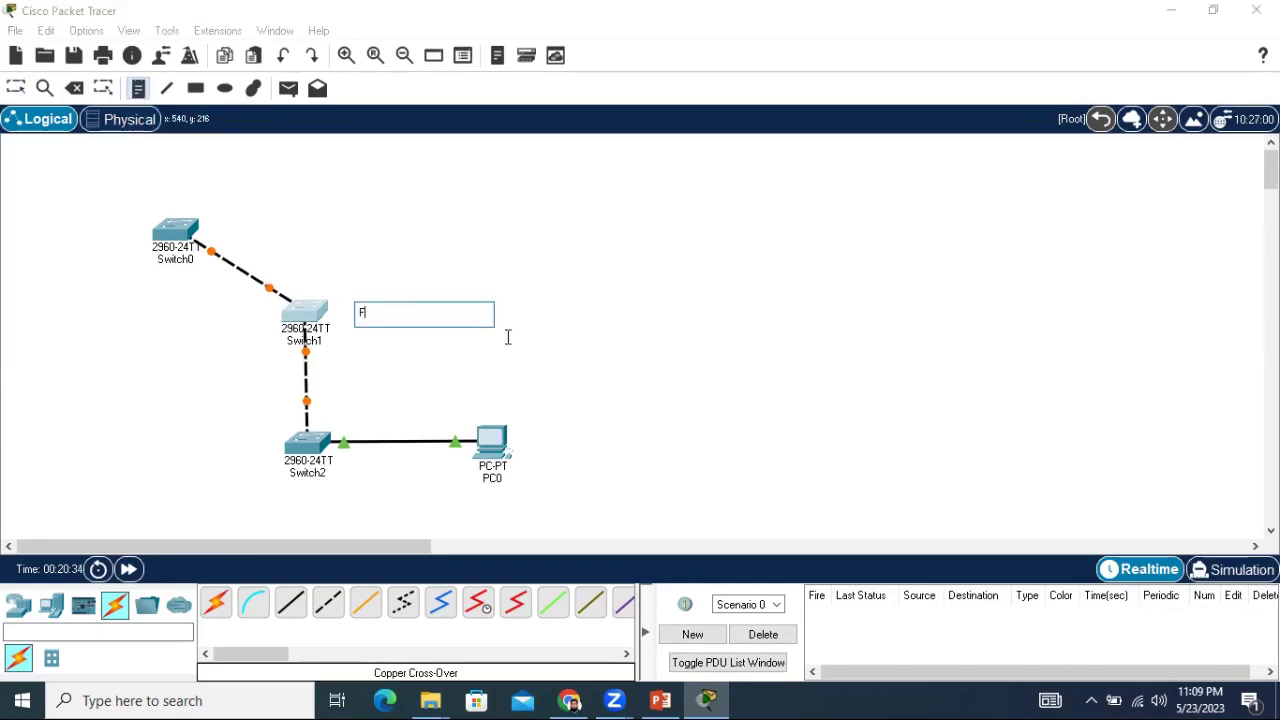
text(irst Floor)
click(247, 214)
text(2)
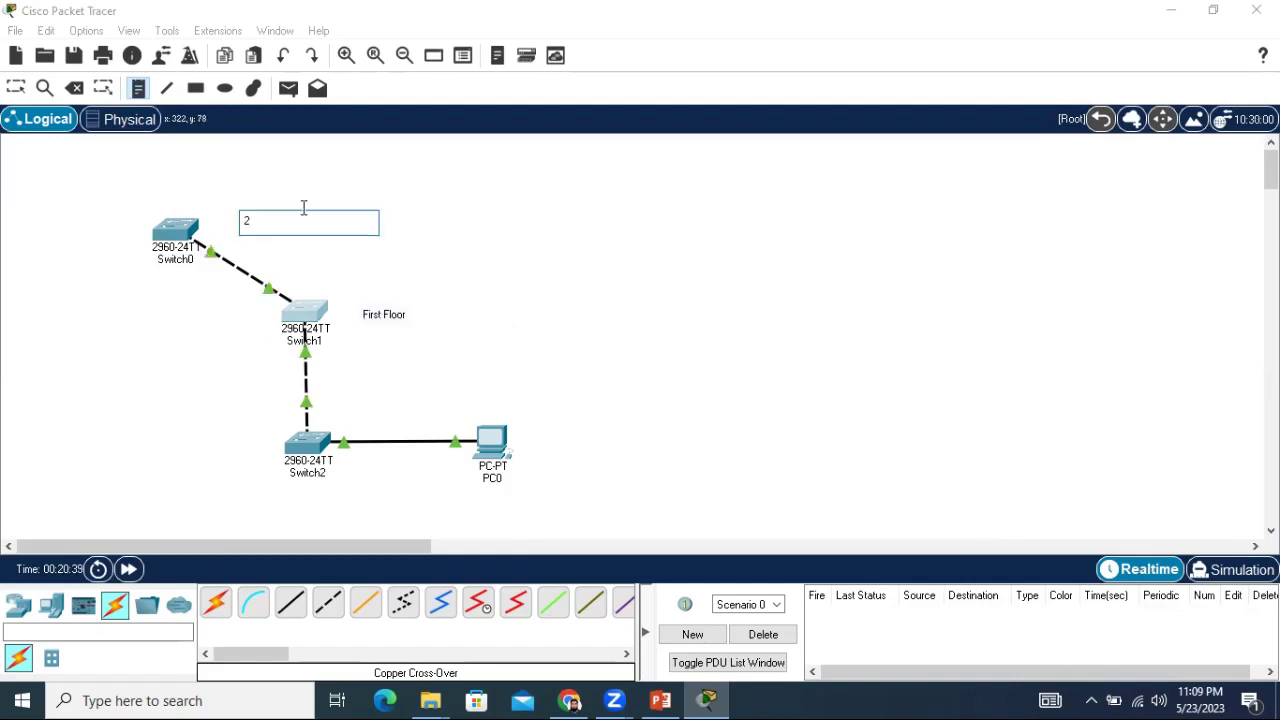
text(nd Floor)
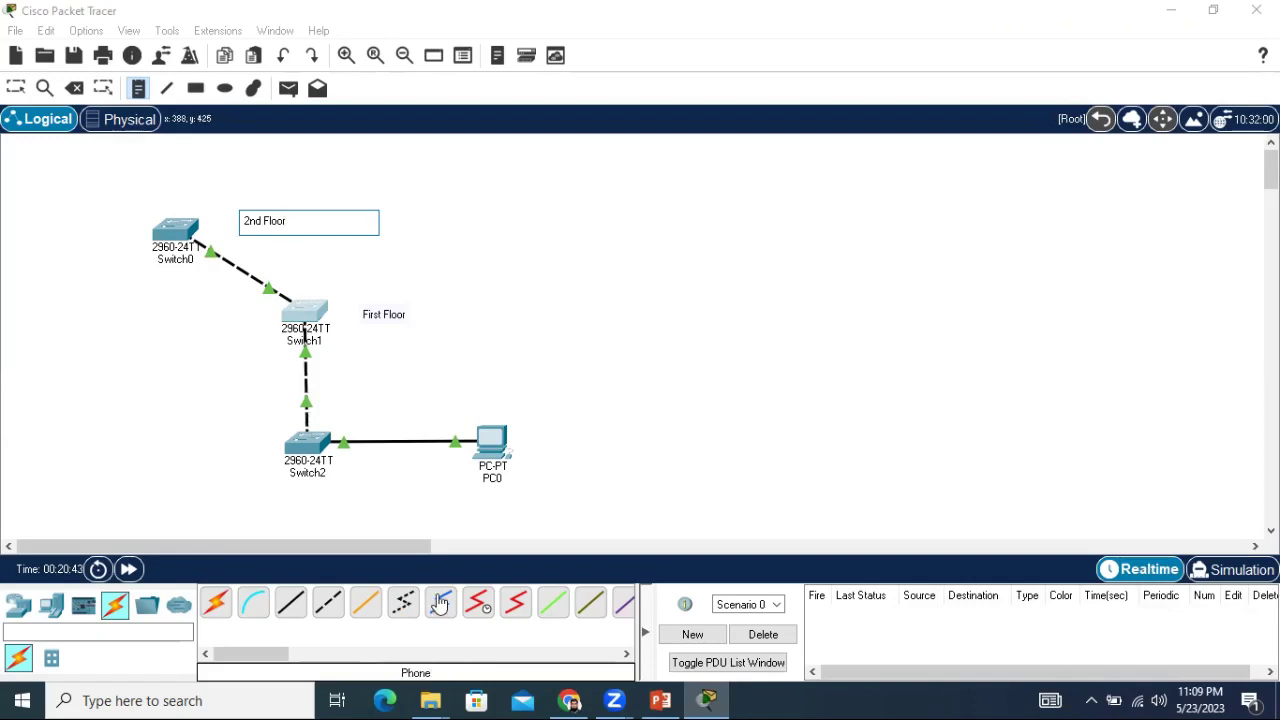
click(338, 418)
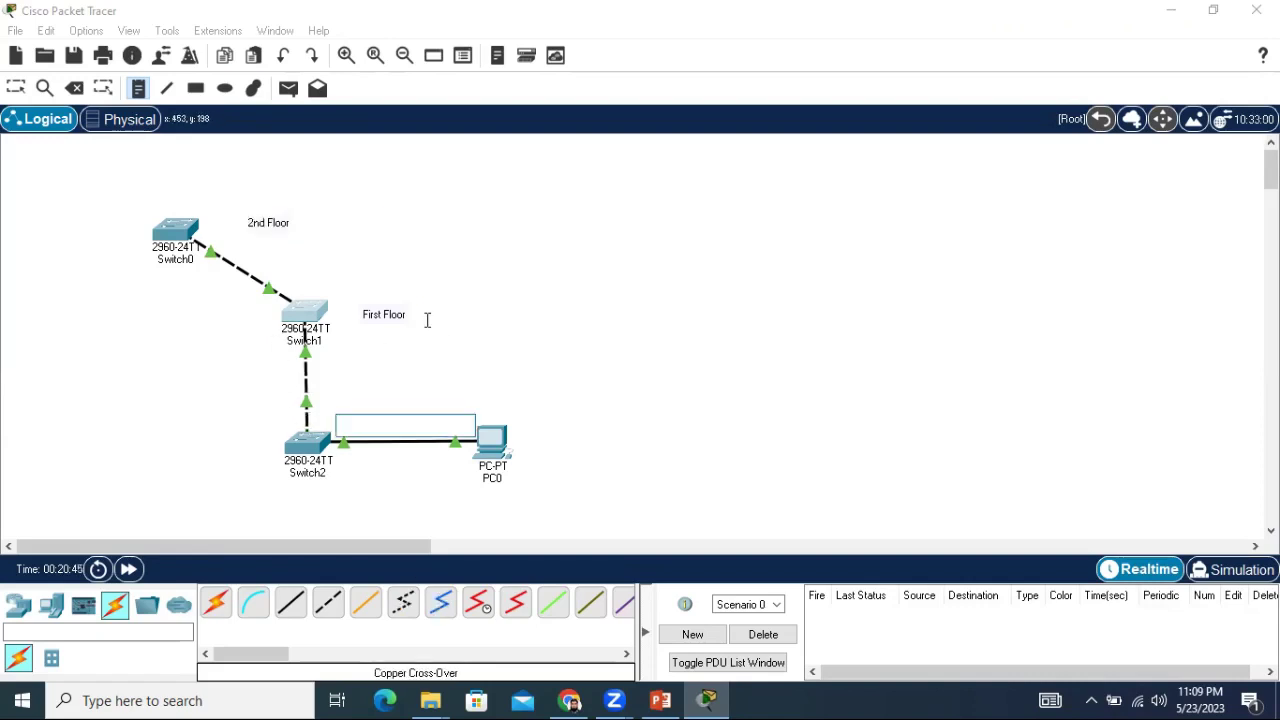
text(Ground f)
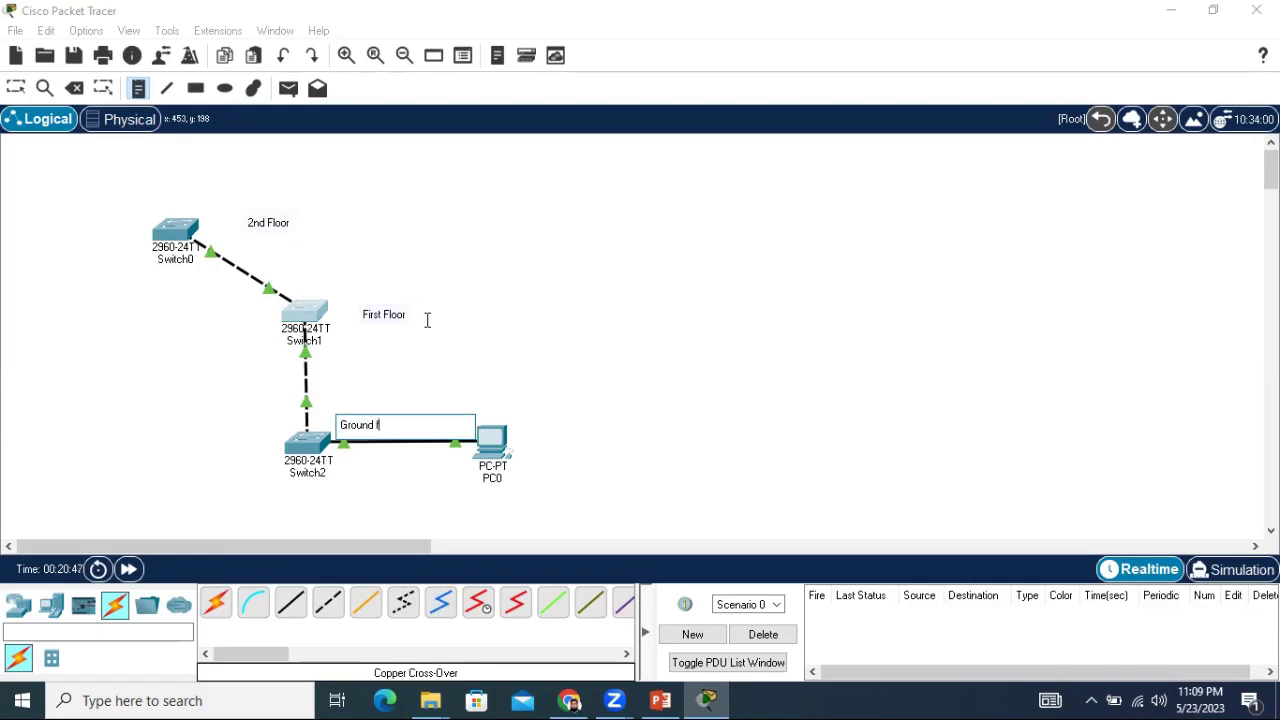
key(BackSpace)
text(Floor)
key(Escape)
Move the First Floor and 2nd Floor notes closer to their switches.
click(375, 424)
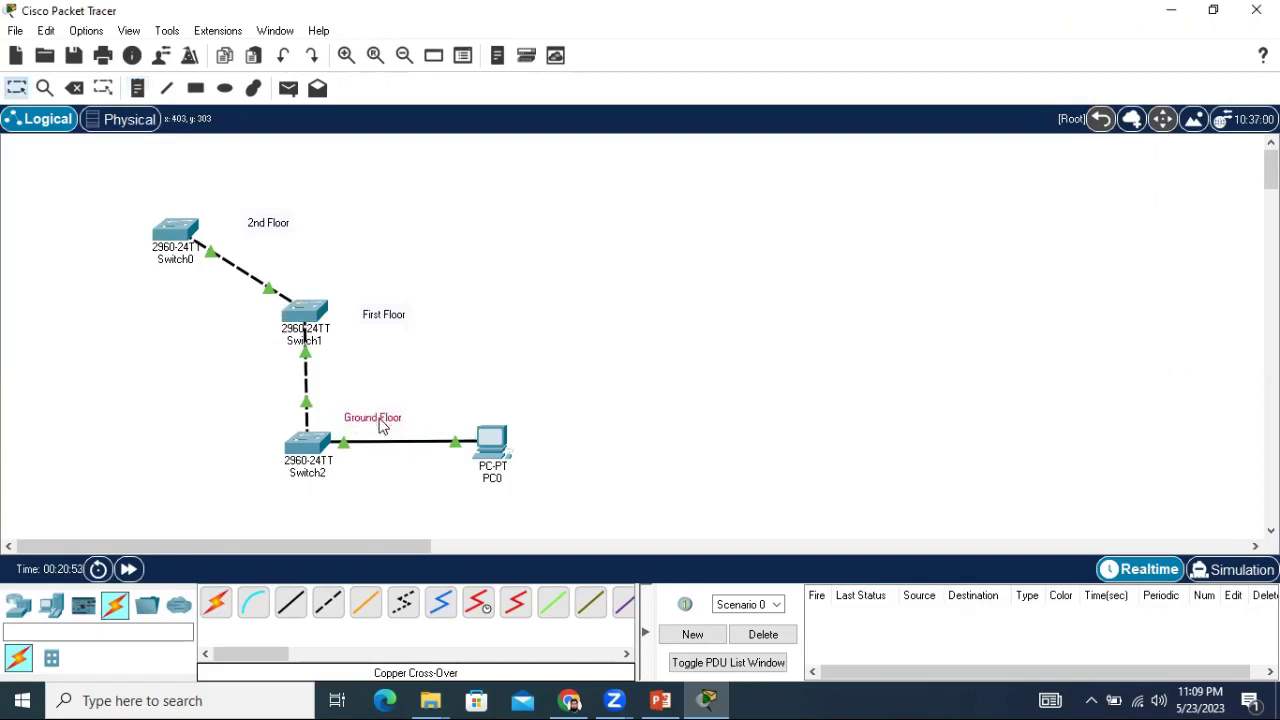
drag(387, 322, 375, 314)
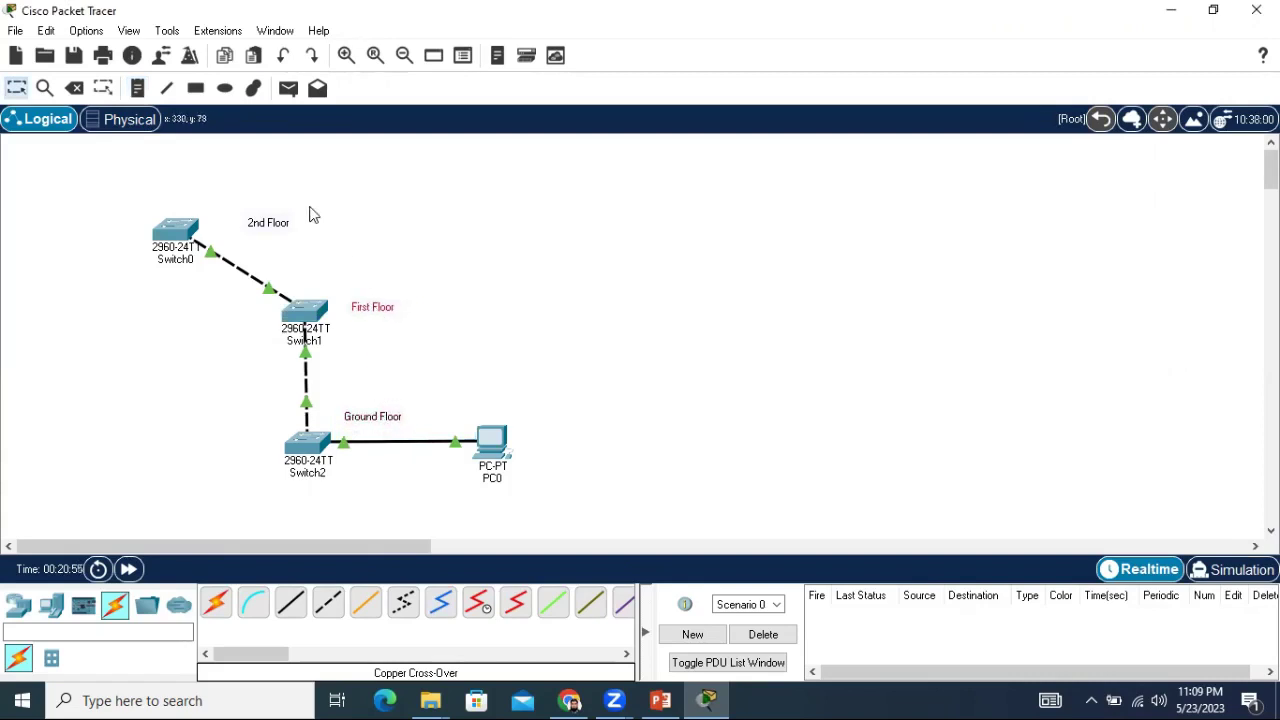
drag(282, 224, 257, 217)
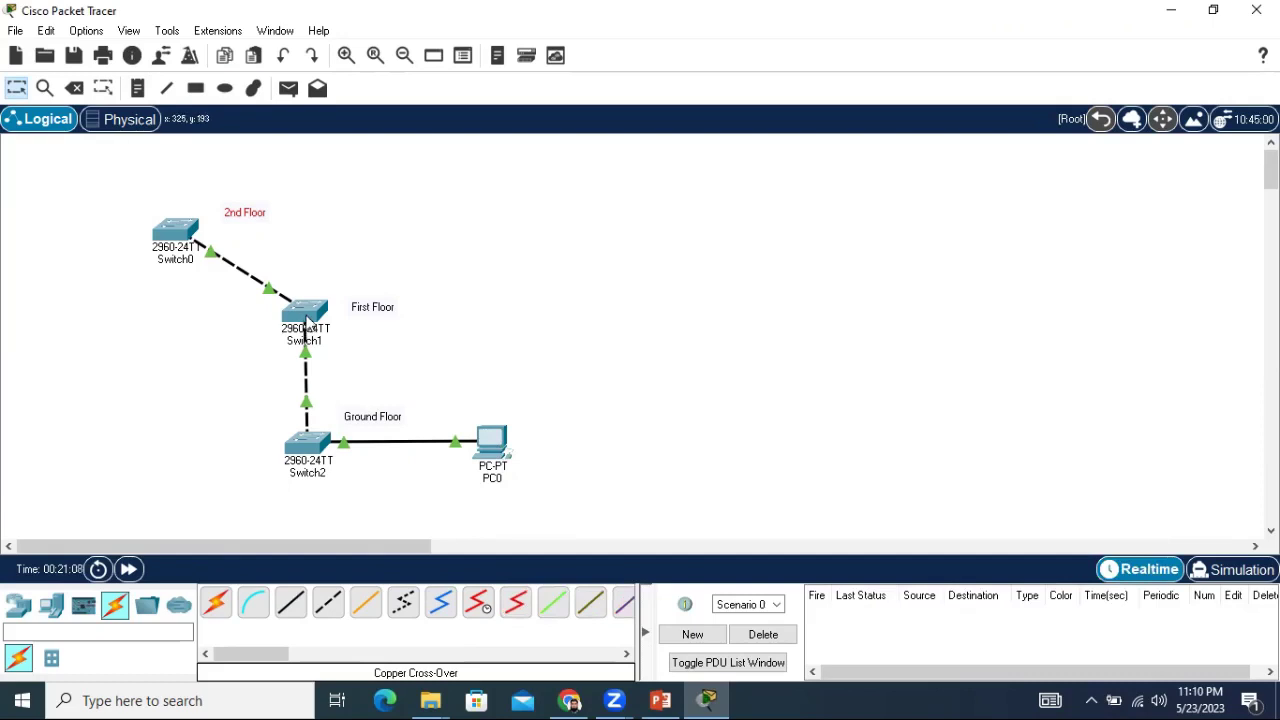
mouse_move(305, 322)
Open Switch1's CLI tab, wake the console to the Switch> prompt, and maximize the window.
click(307, 317)
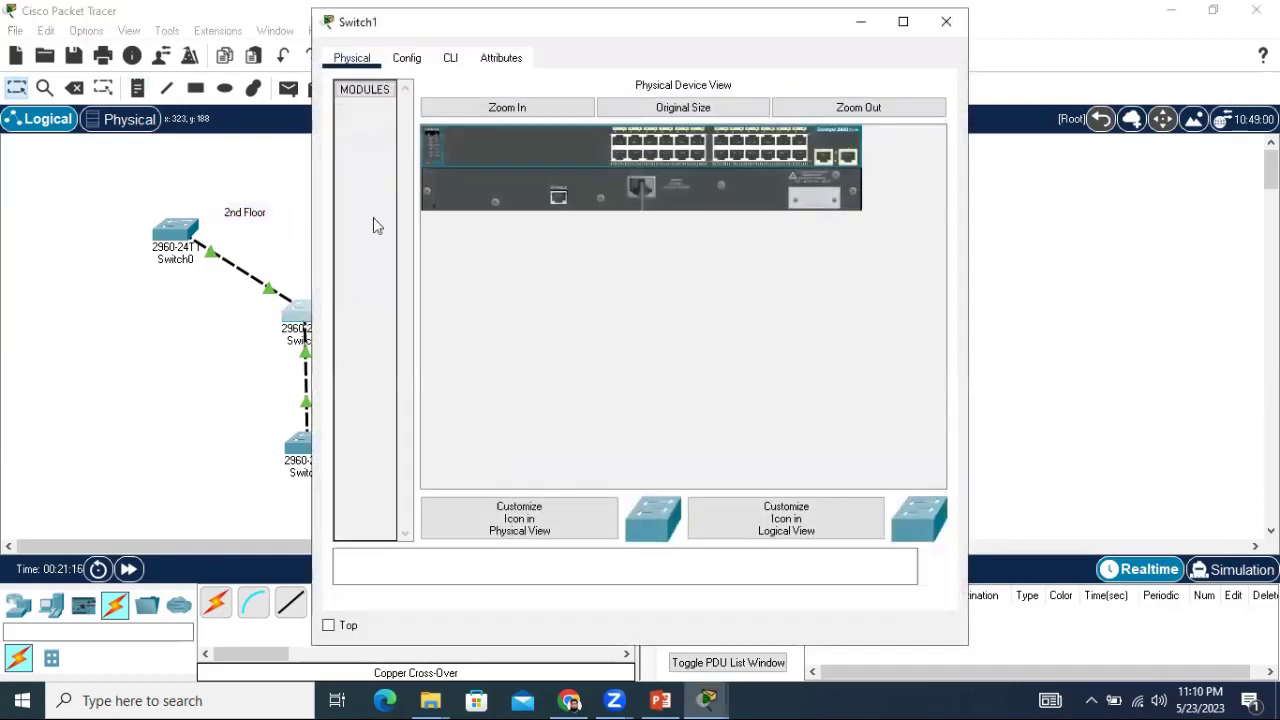
click(452, 58)
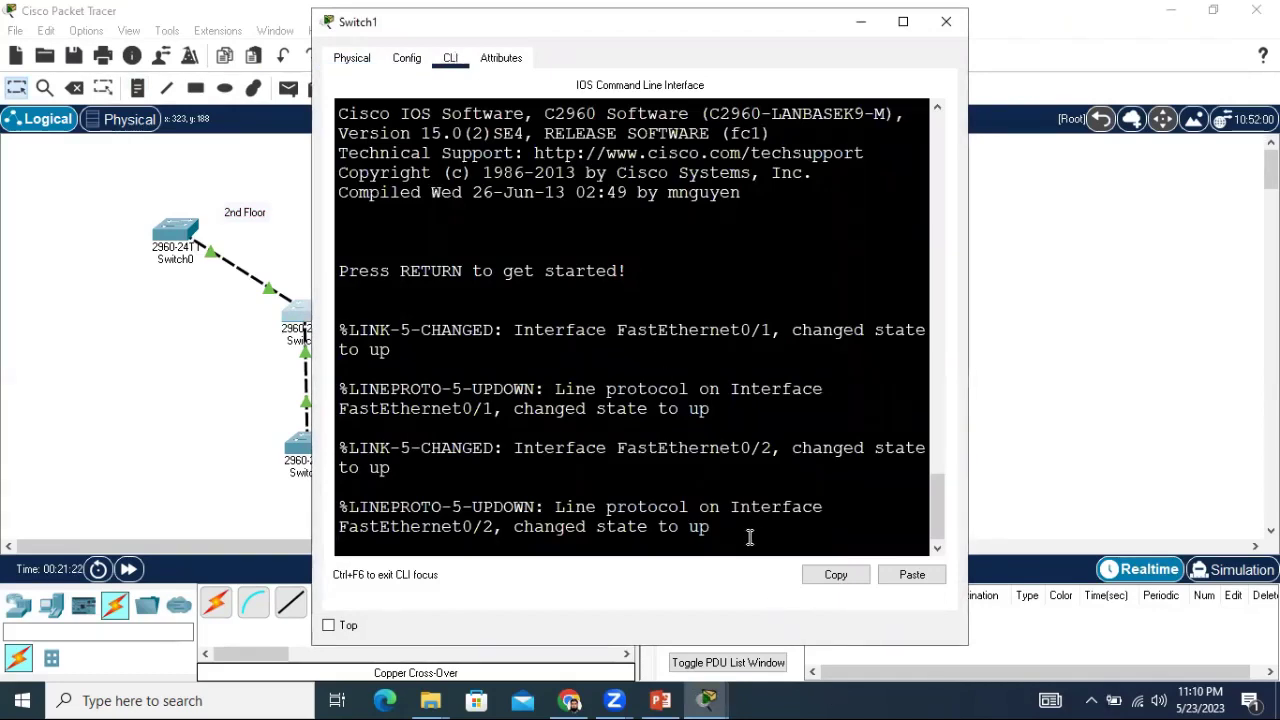
key(Return)
key(Return)
key(Return)
key(Return)
key(Return)
key(Return)
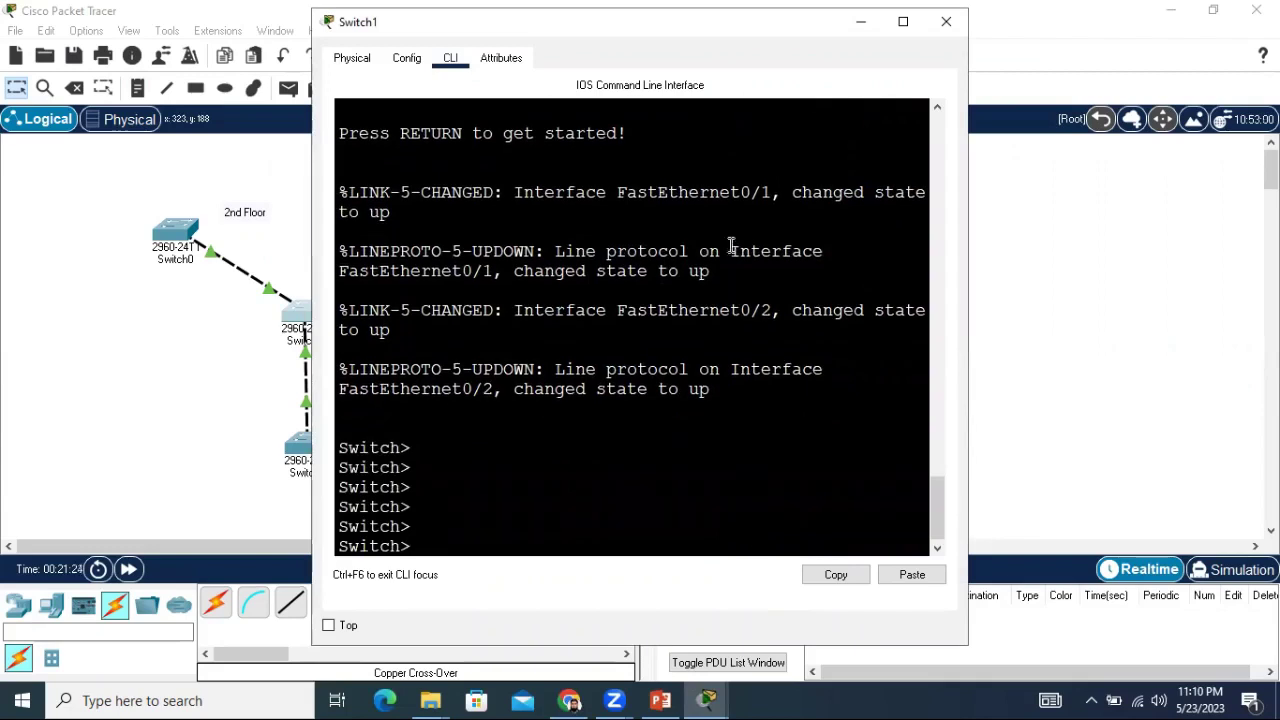
drag(689, 28, 733, 24)
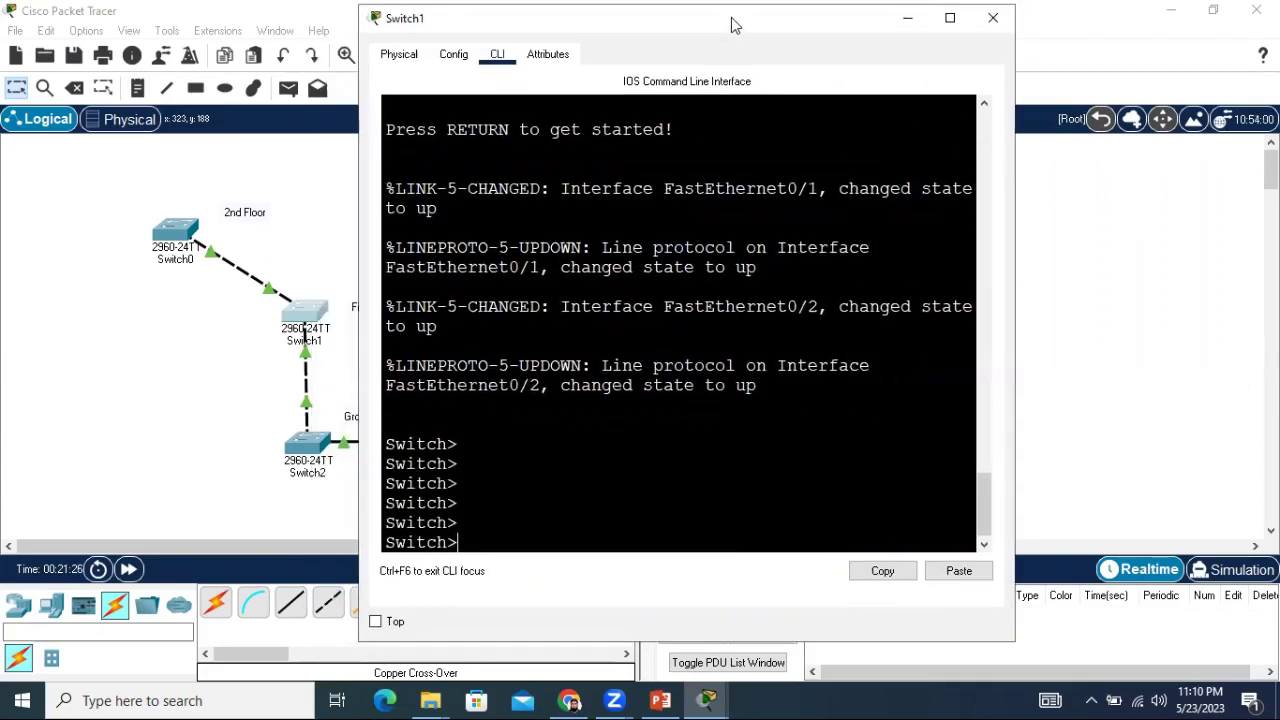
click(950, 17)
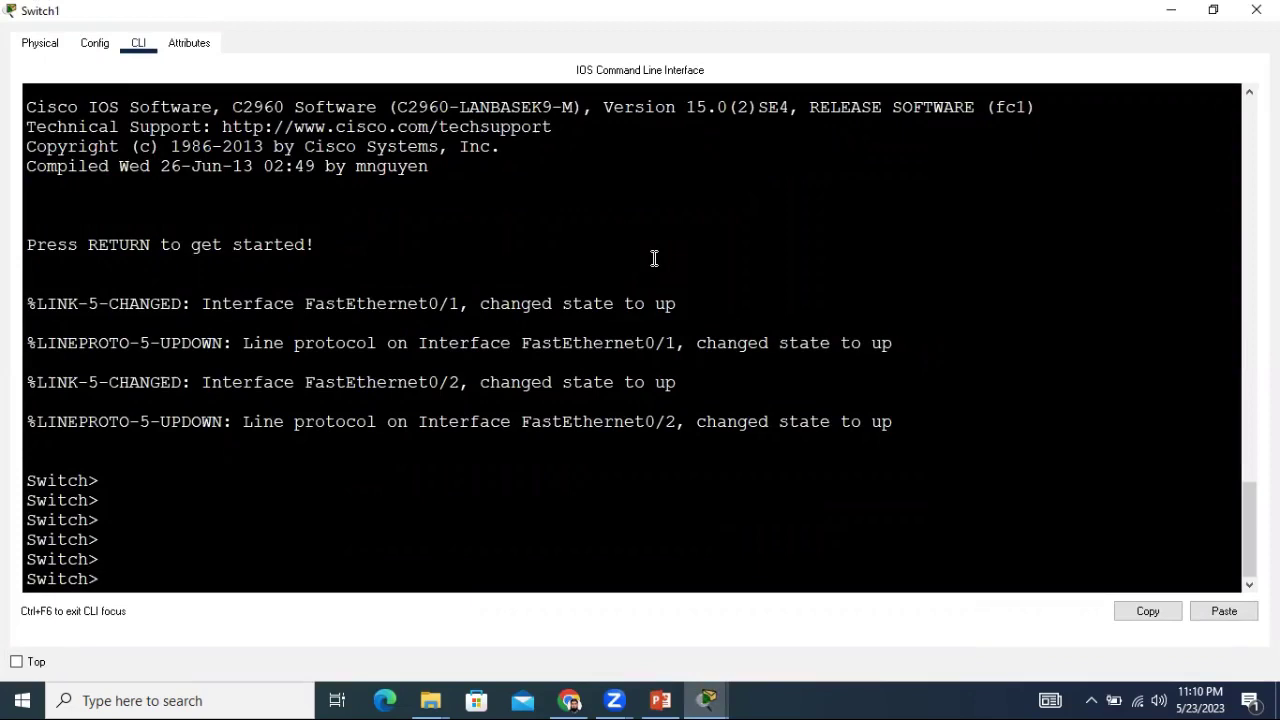
Via enable and configure terminal, set Switch1's enable secret password, then exit twice.
text(enable)
key(Return)
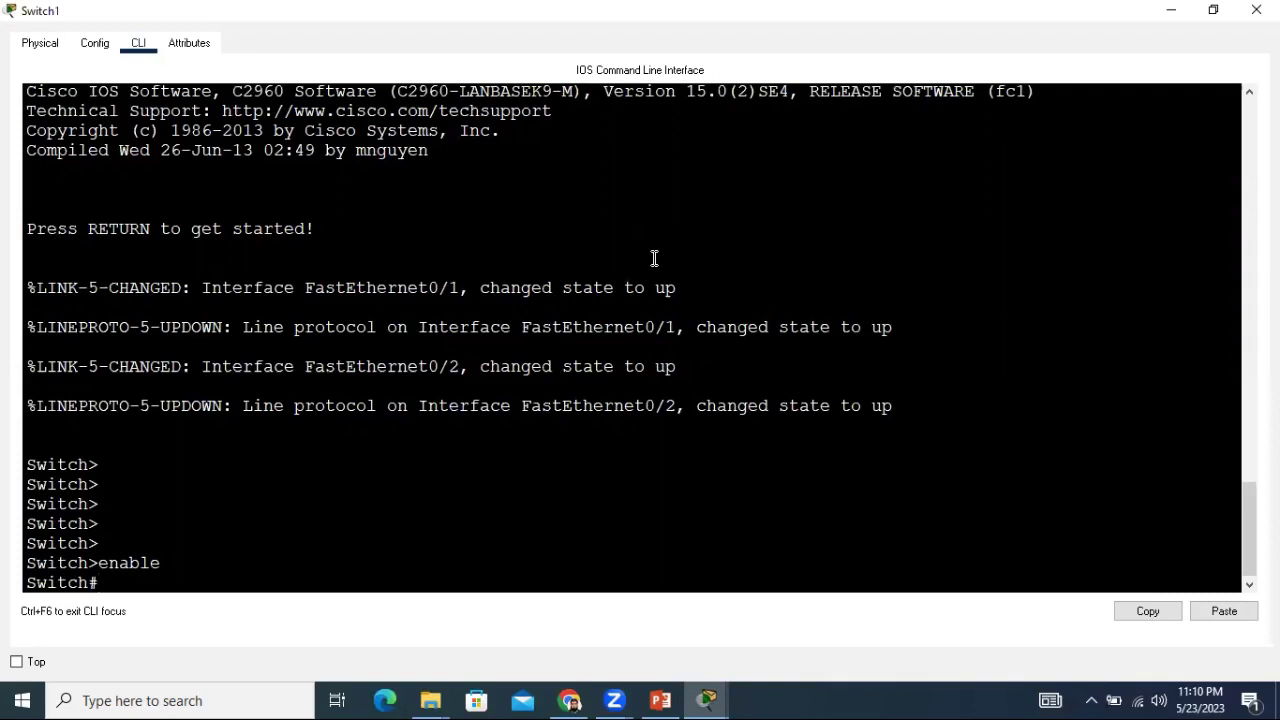
text(onfigure terminal)
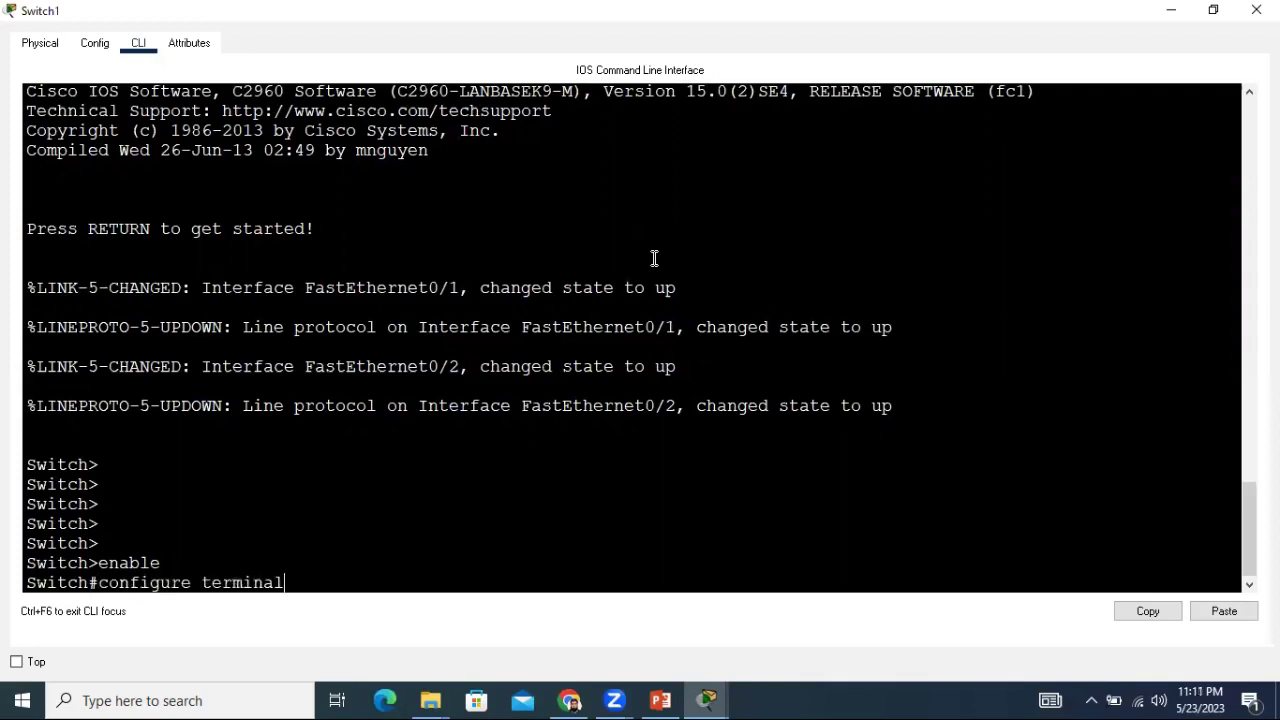
key(Return)
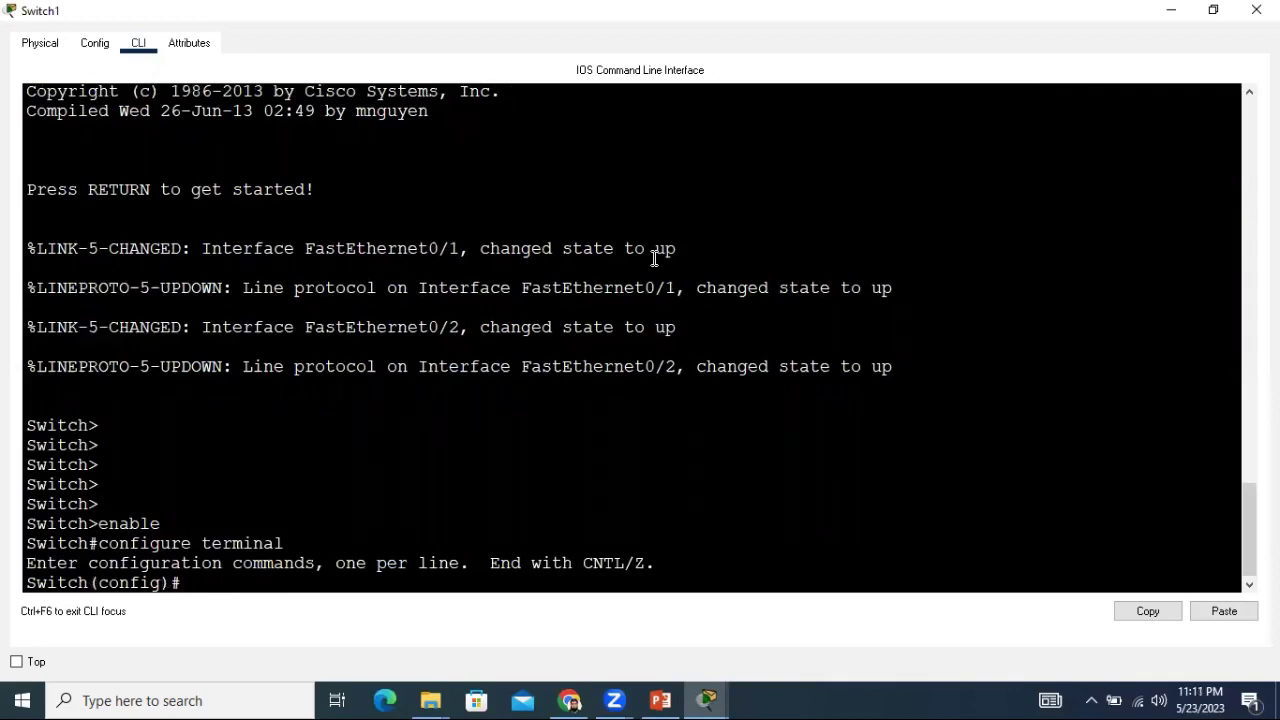
key(Return)
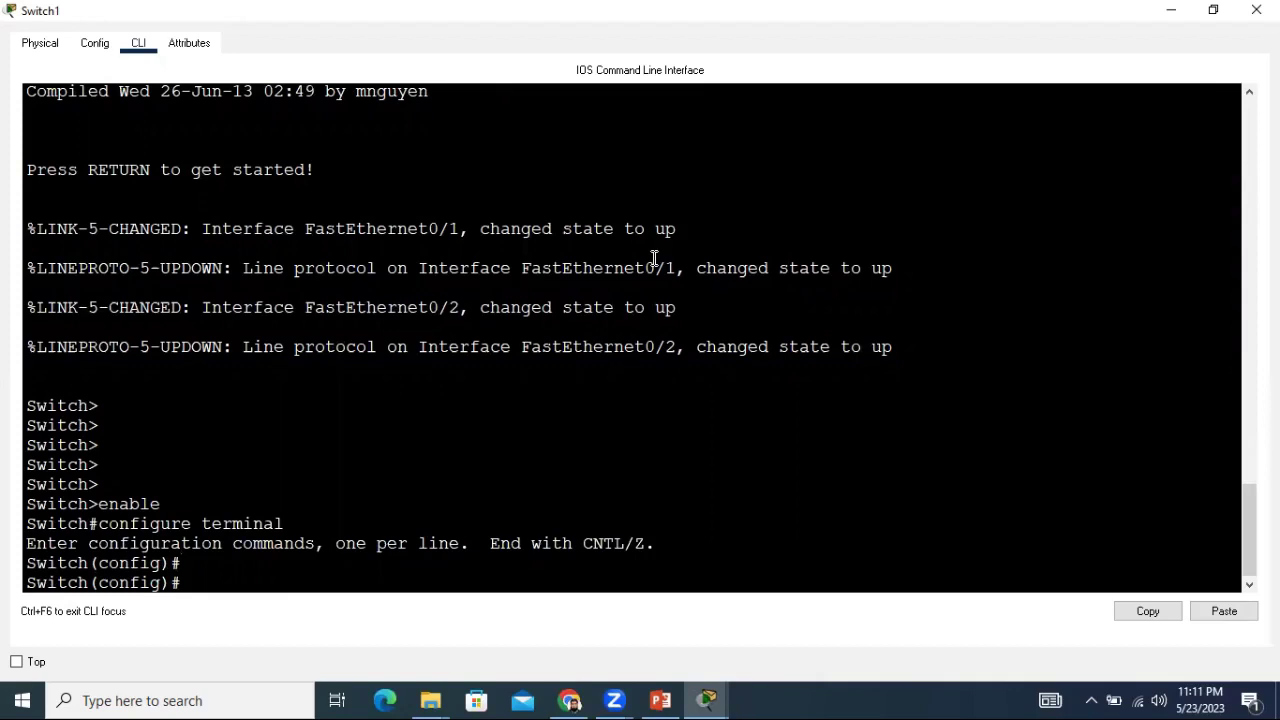
text(enable secret)
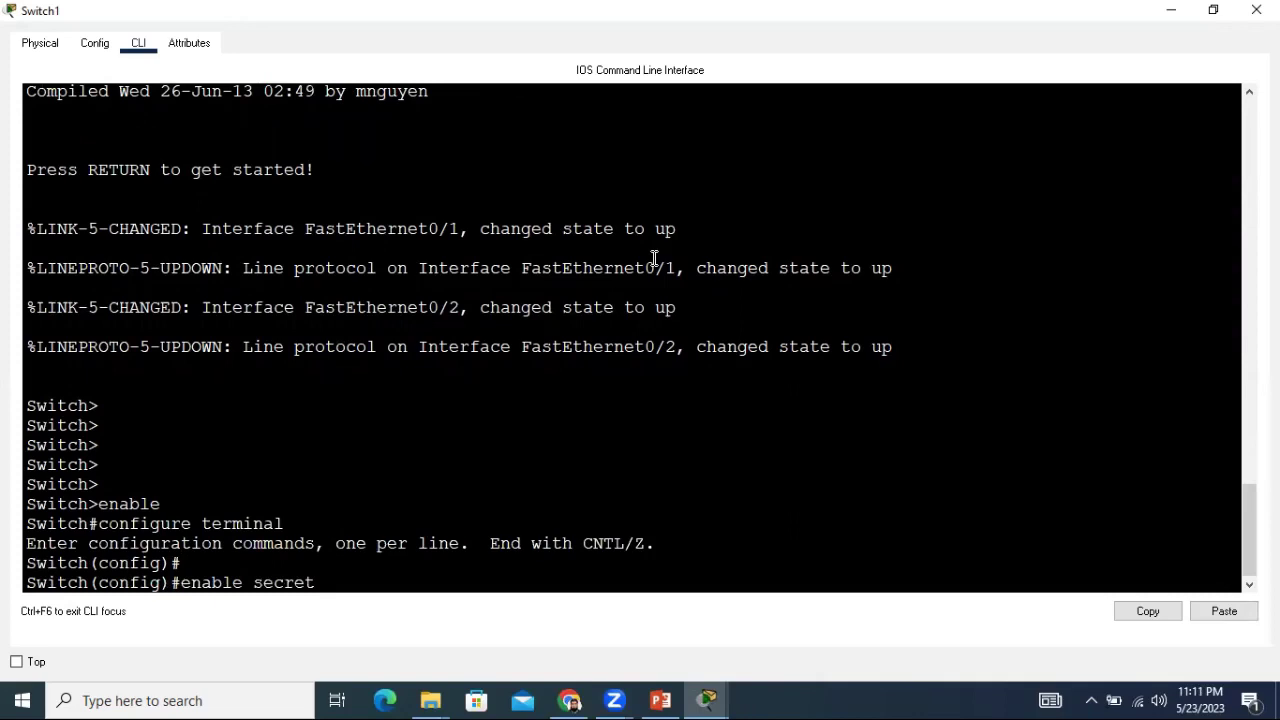
text(123)
key(Return)
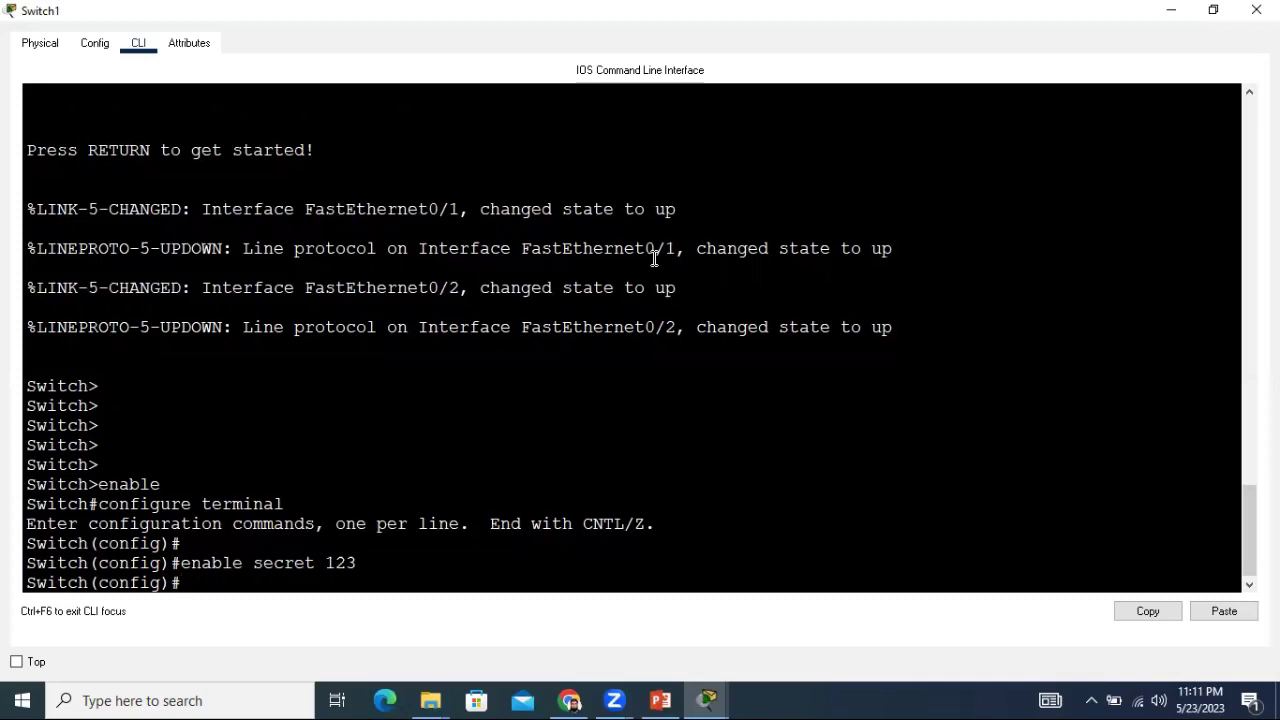
text(xit)
key(Return)
key(Return)
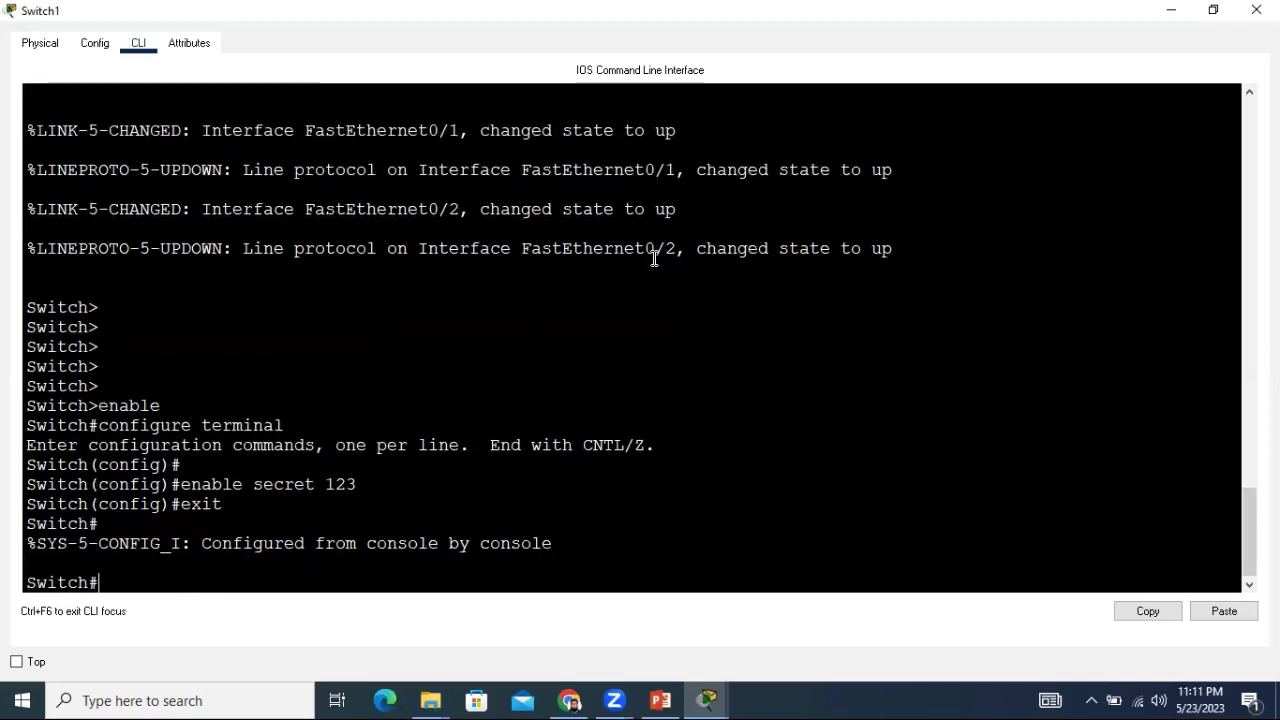
text(exit)
Re-enter privileged mode with the enable secret, run configure terminal, and type int vlan 1.
key(Return)
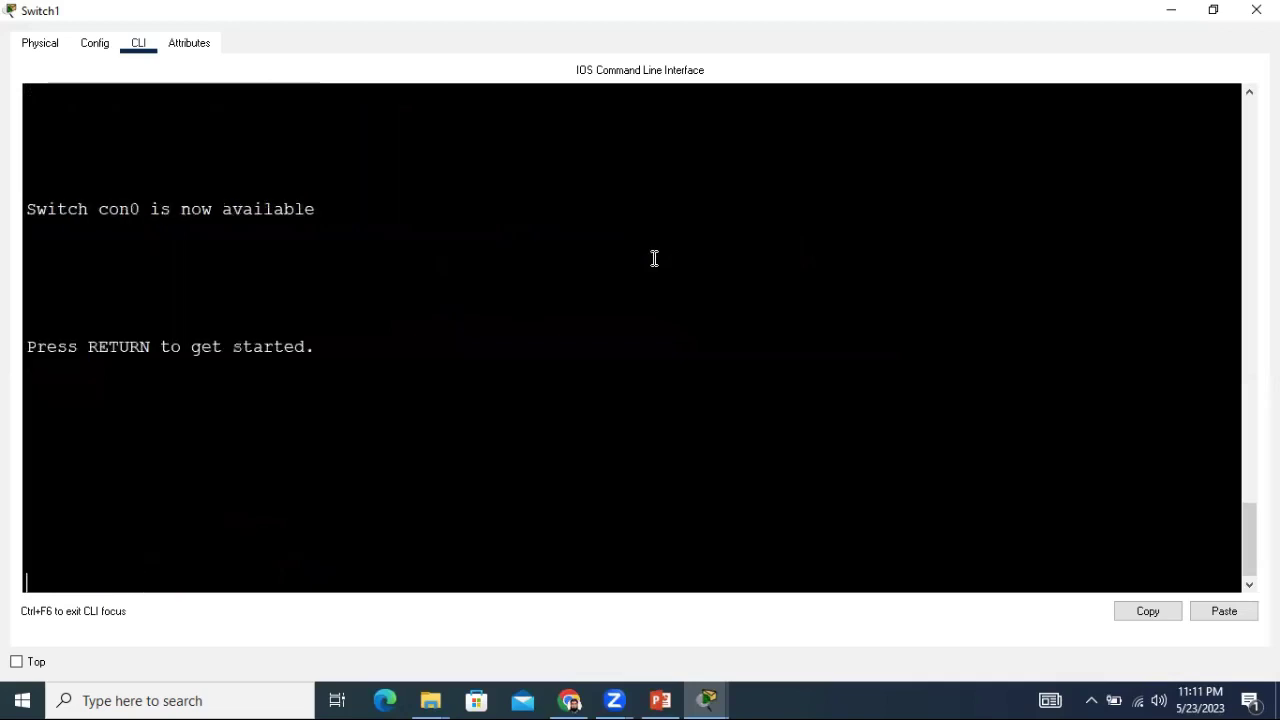
key(Return)
key(Return)
key(Return)
key(Return)
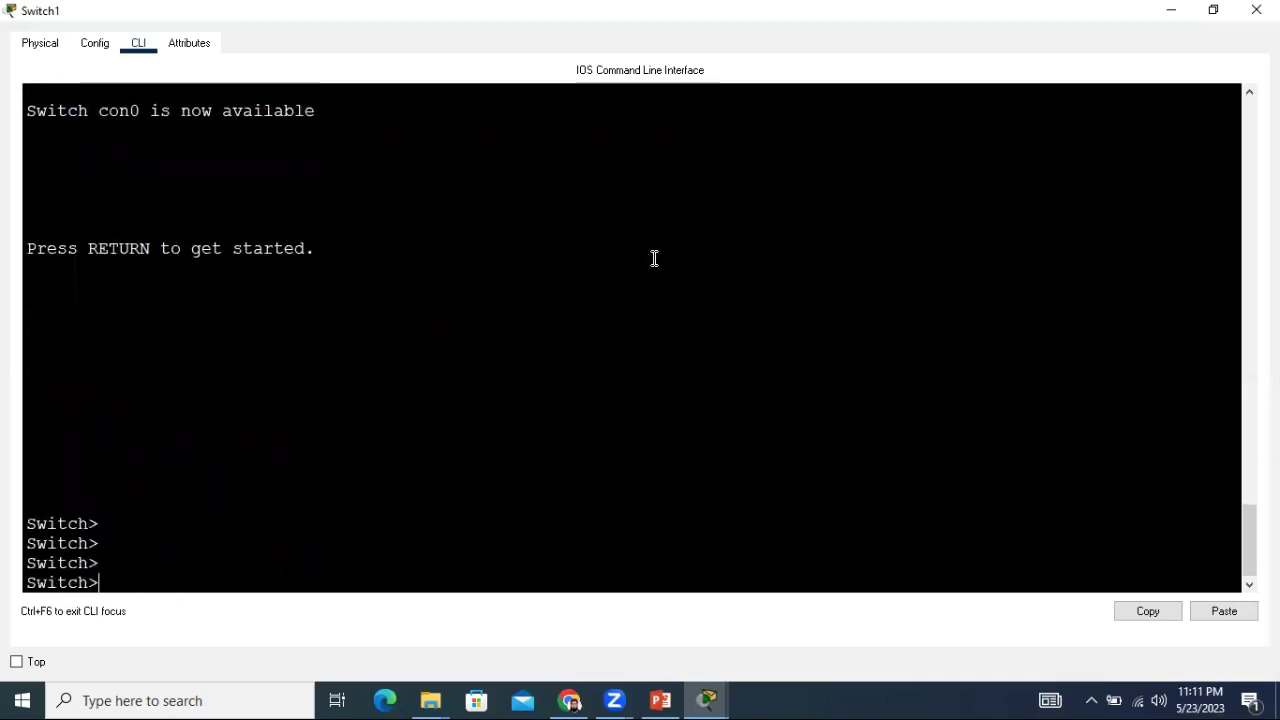
text(enable)
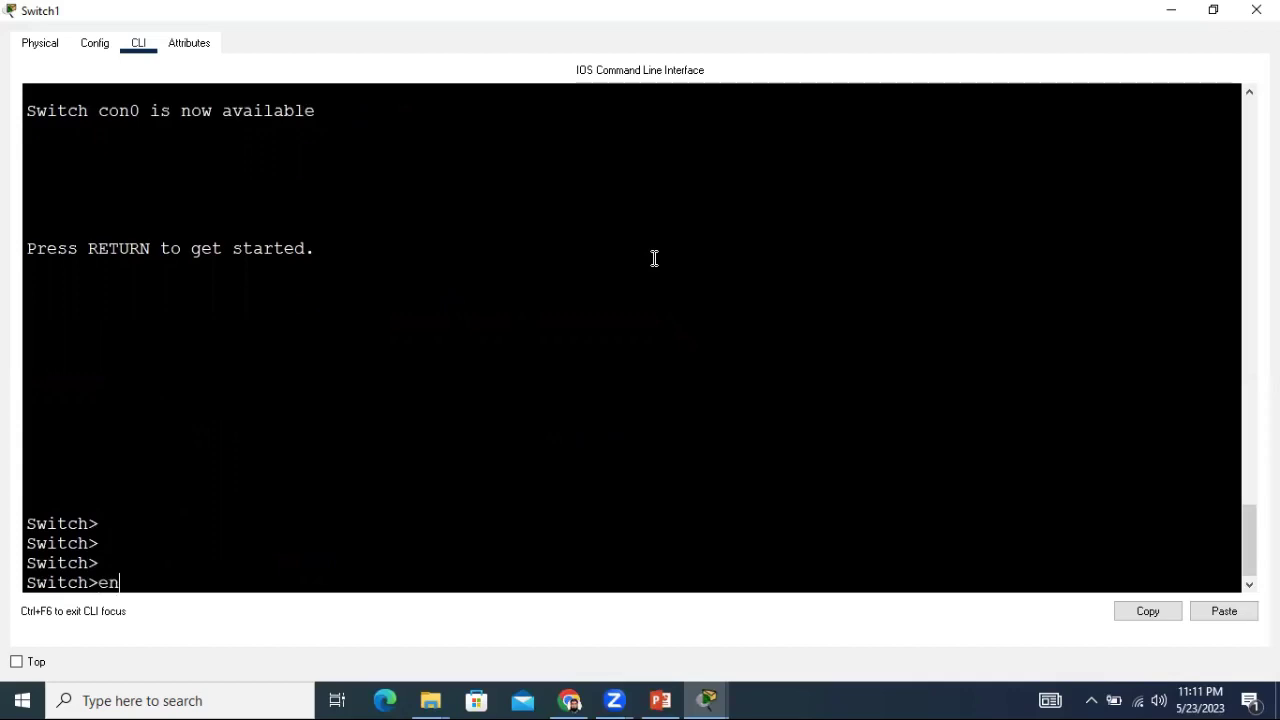
key(Return)
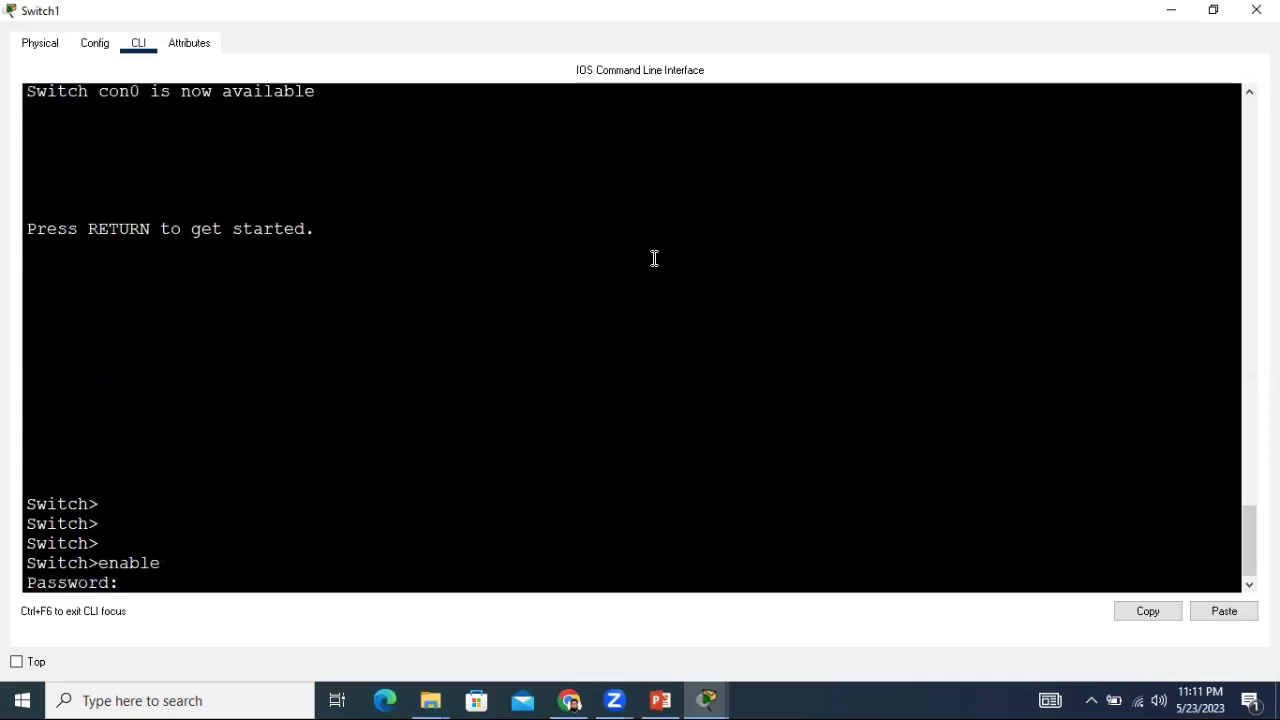
key(Return)
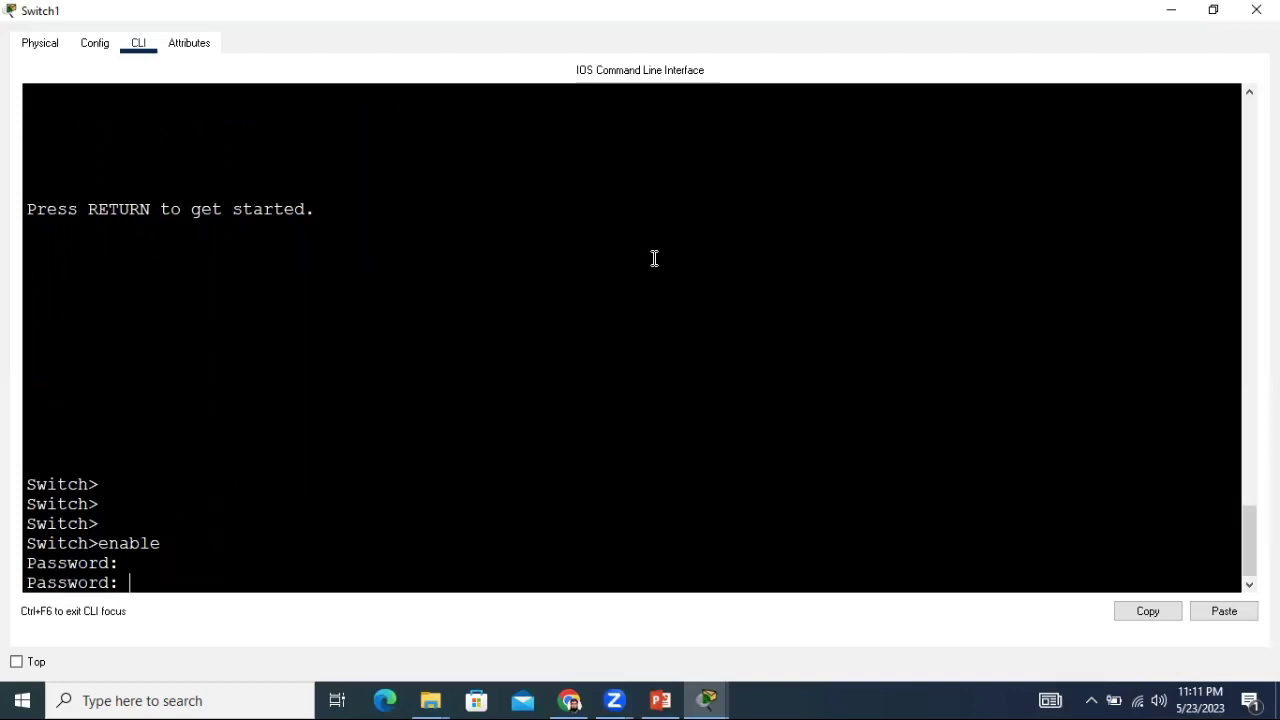
key(Return)
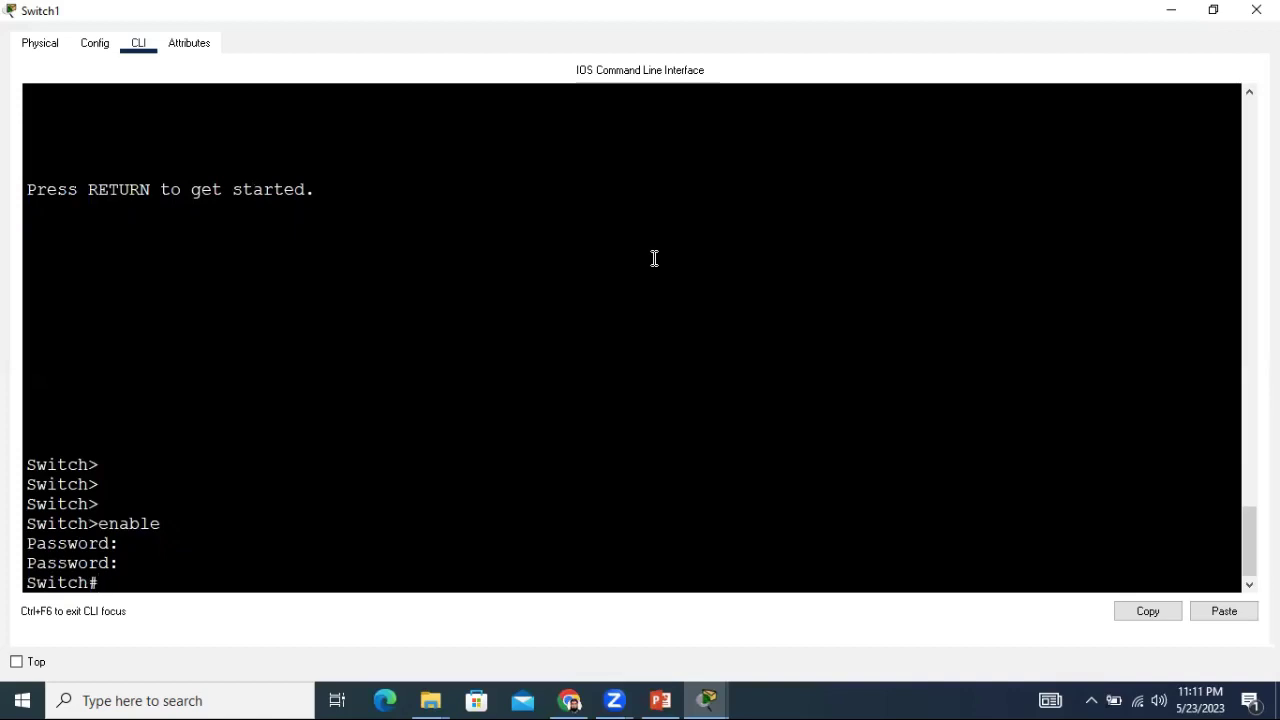
key(Return)
key(Return)
key(Return)
key(Return)
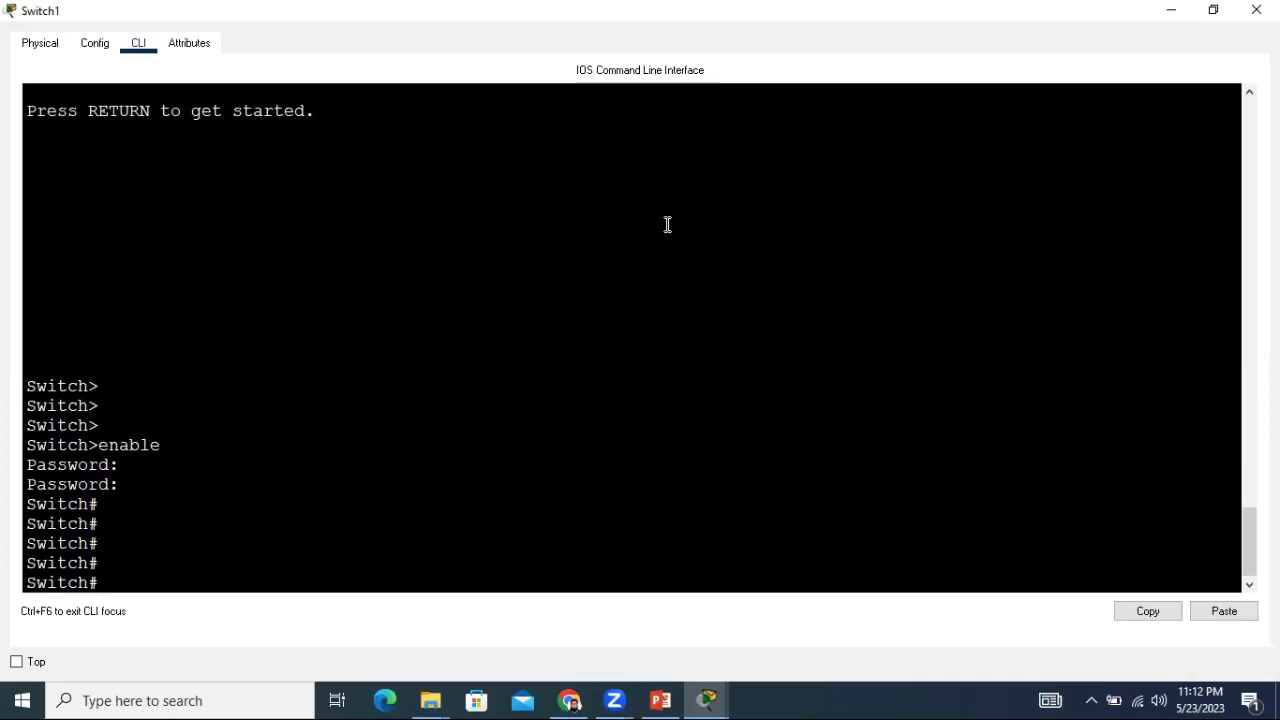
text(configure)
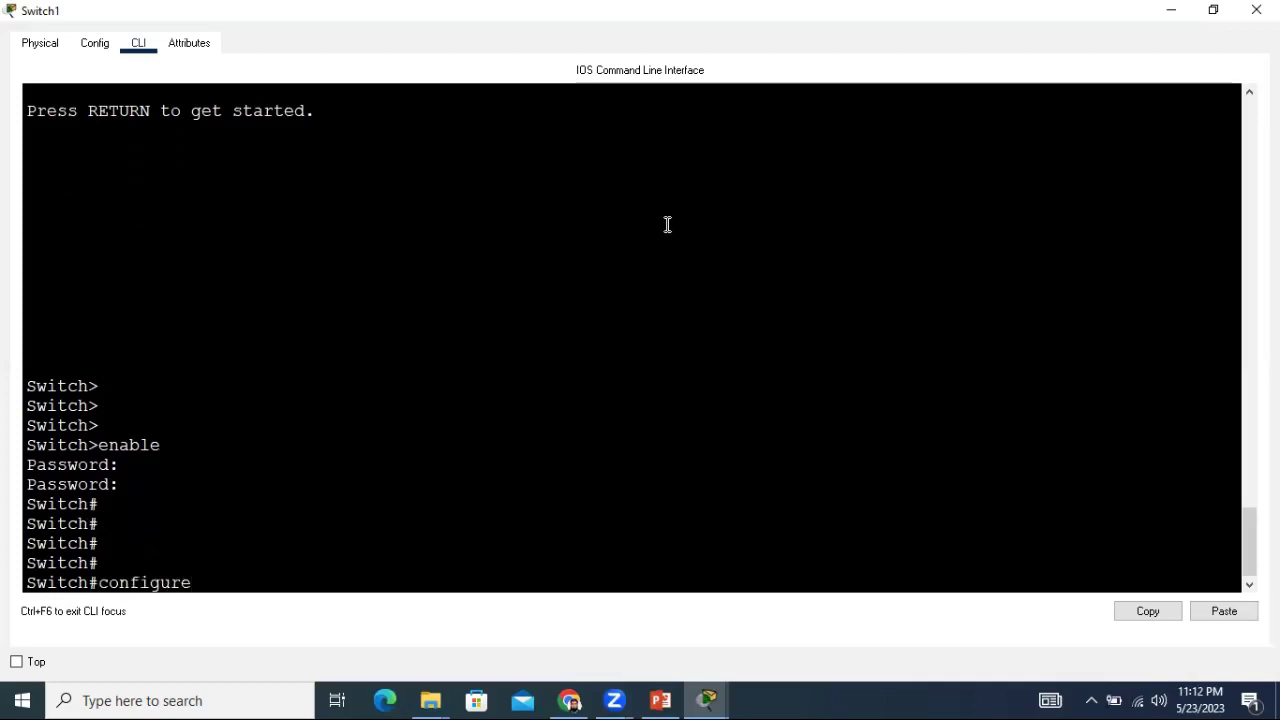
text( terminal)
key(Return)
key(Return)
key(Return)
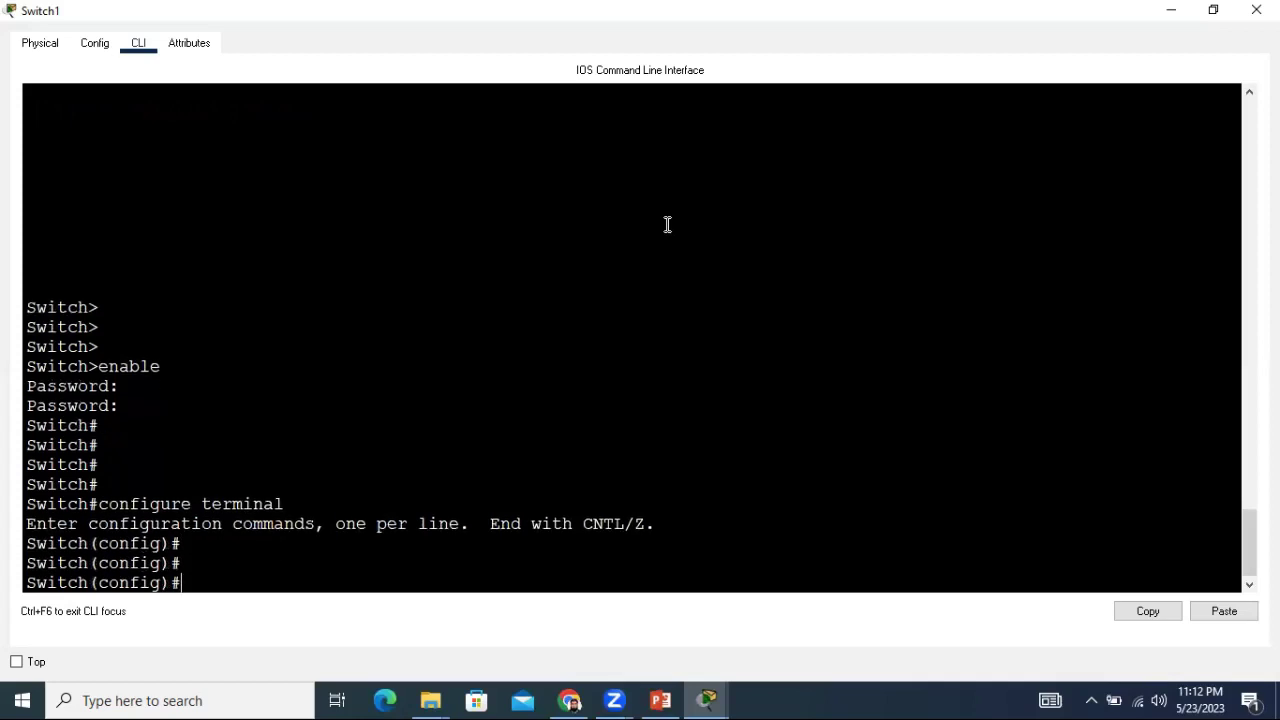
text(int vlan 1)
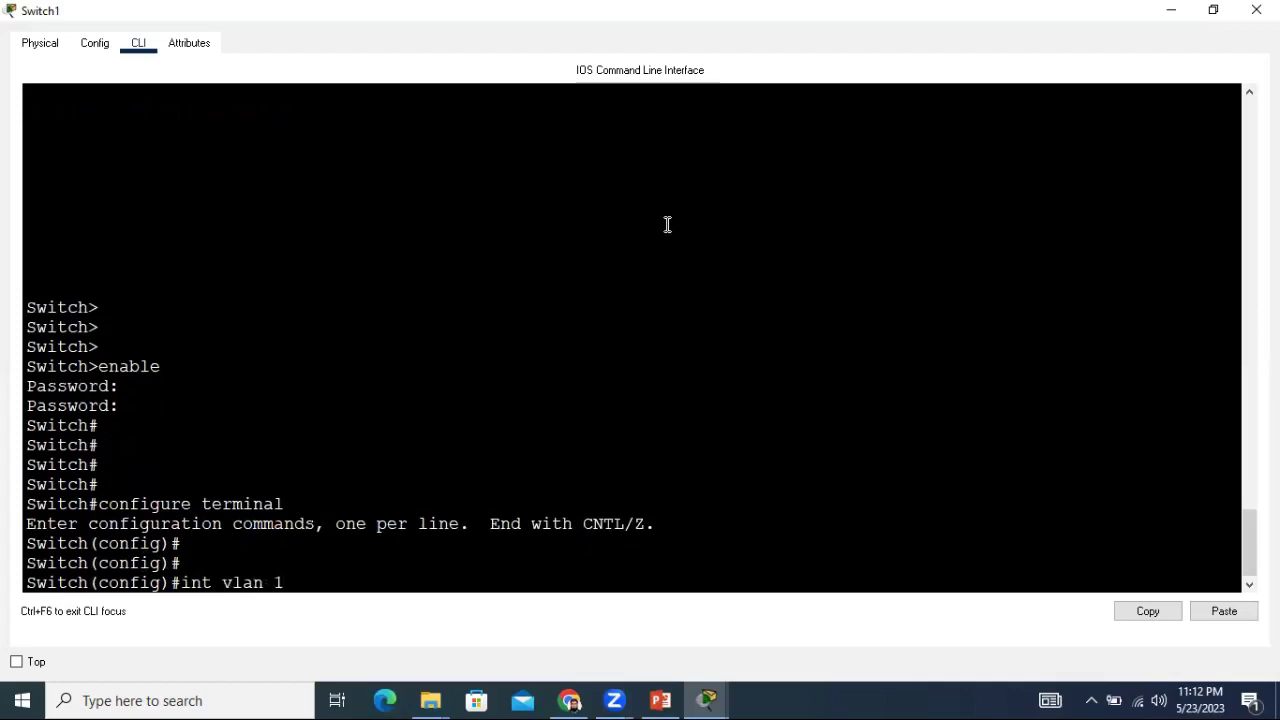
Assign VLAN 1 the address 192.168.10.1 255.255.255.0 and bring it up with no shut.
key(Return)
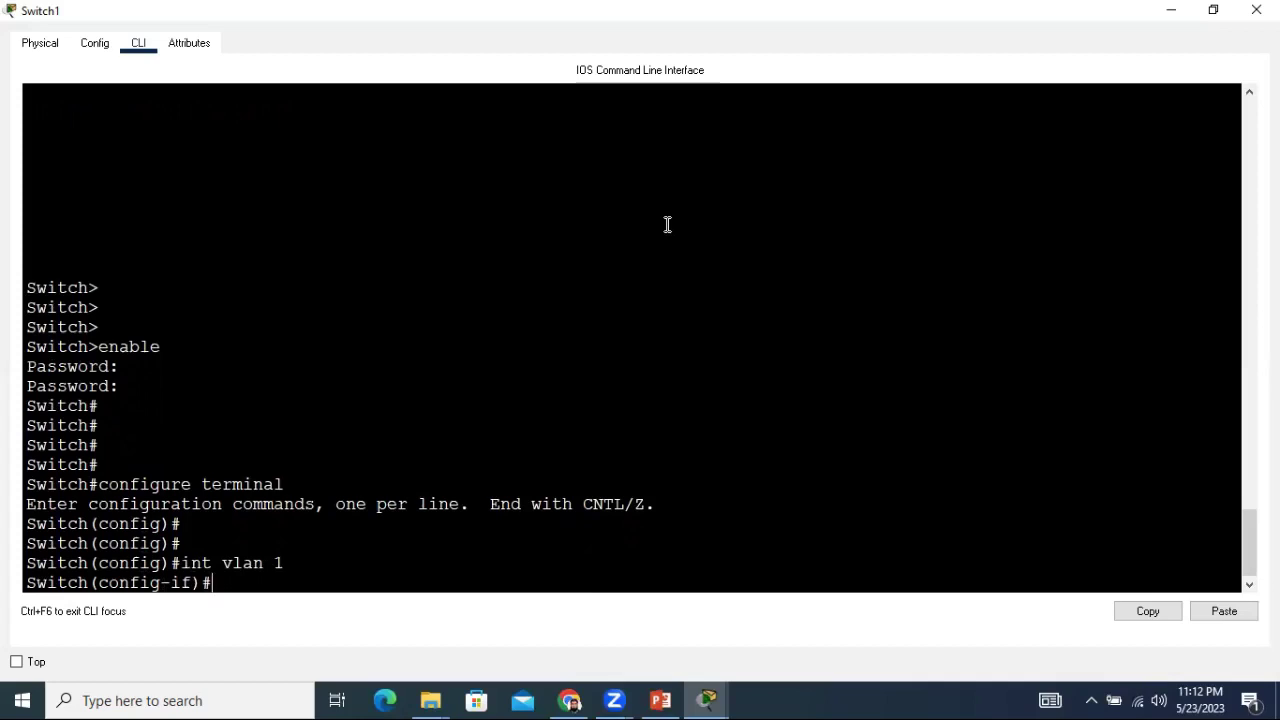
text(ip address)
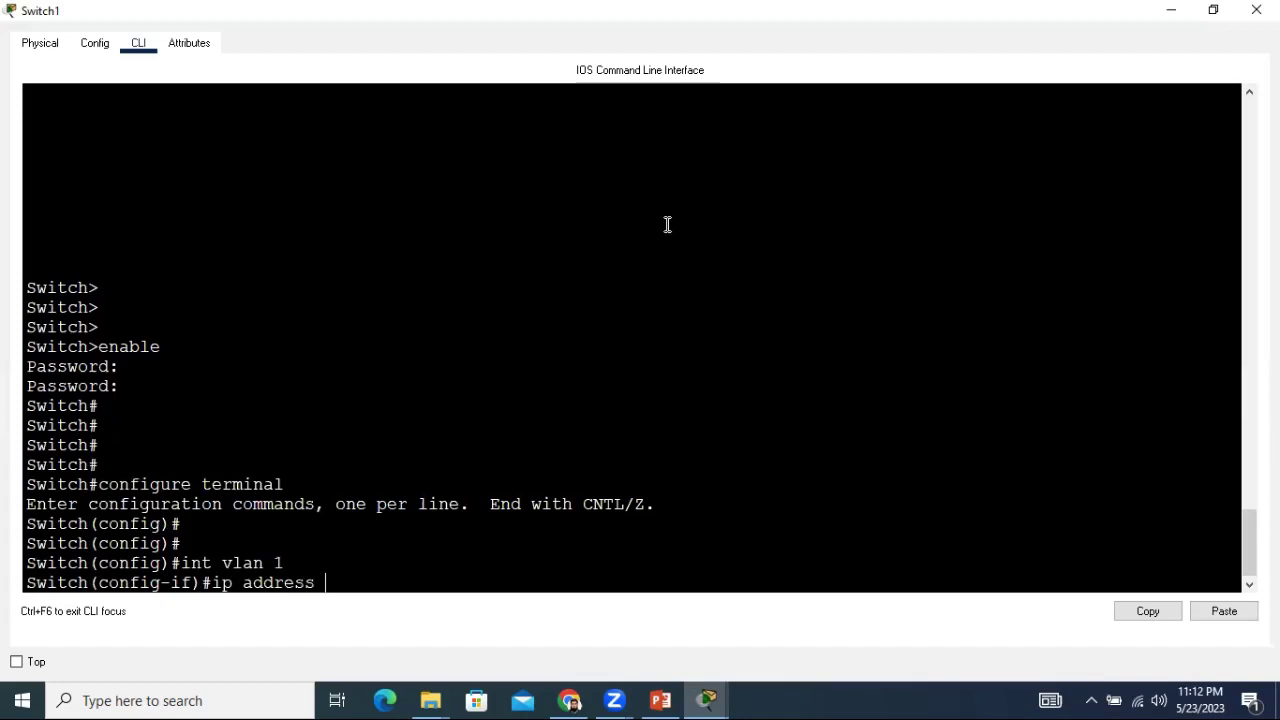
text(192.168.10.1 255)
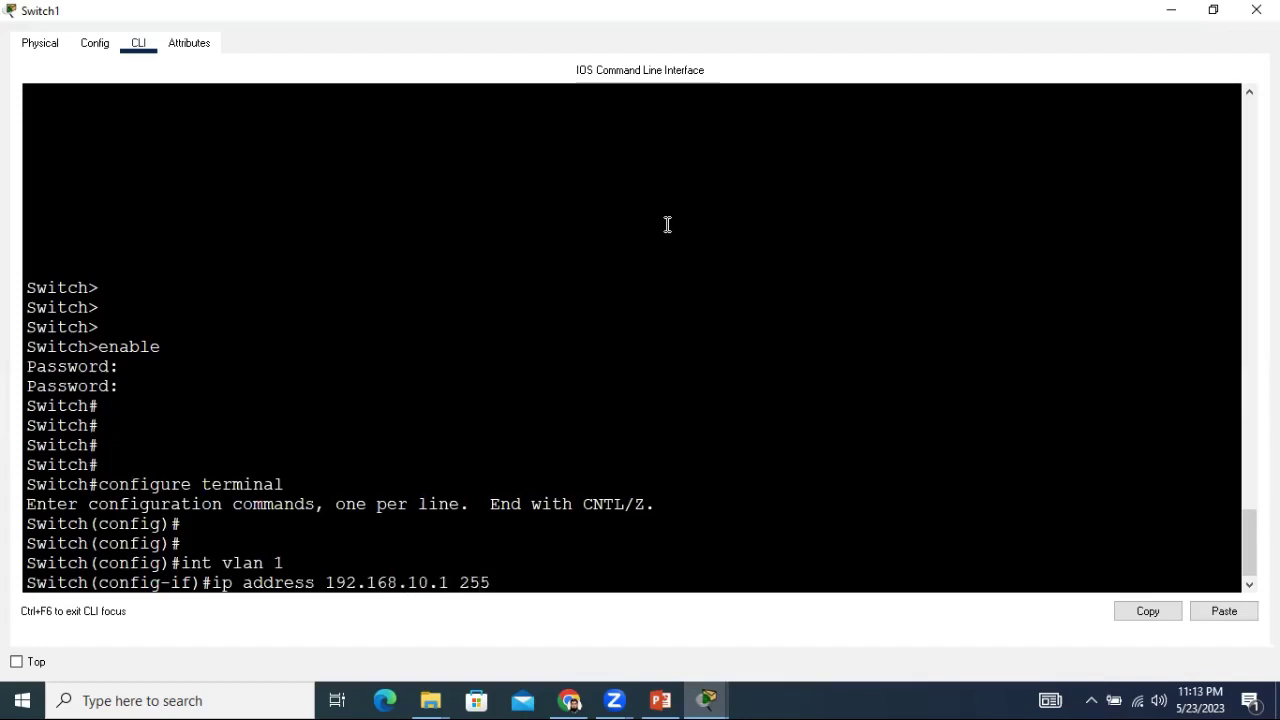
text(.255.255.0)
key(Return)
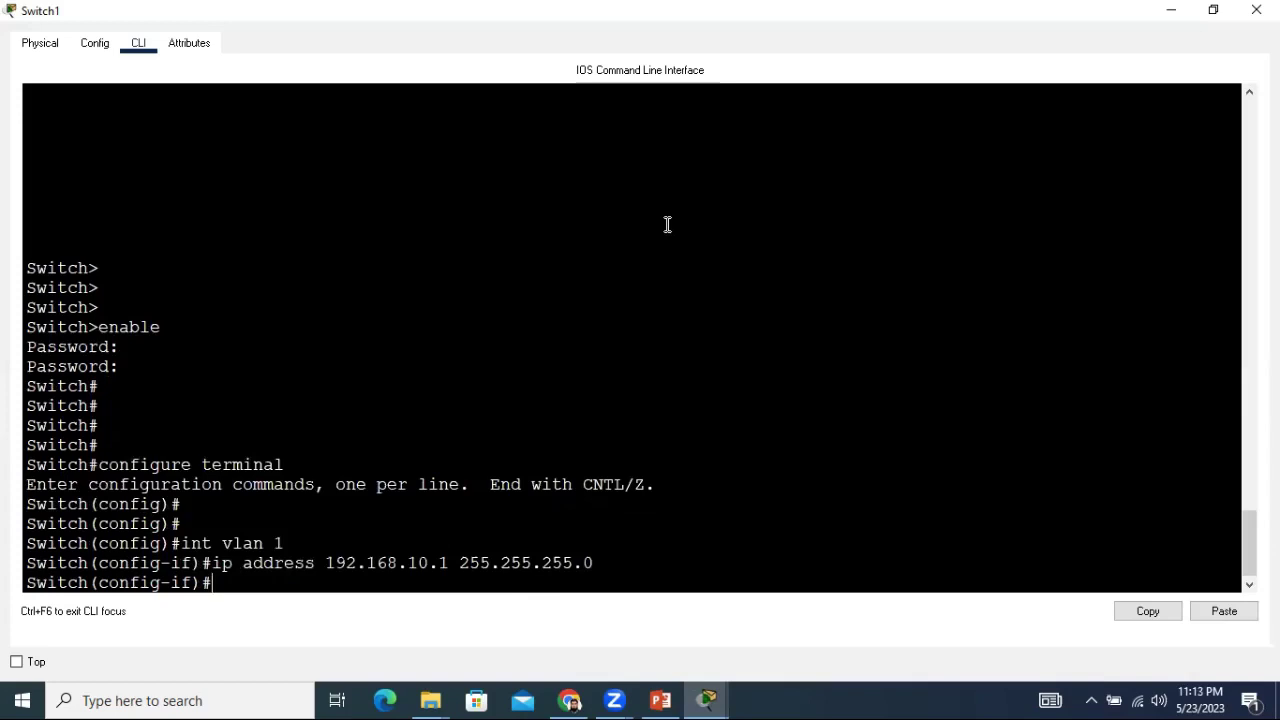
text(no shut)
key(Return)
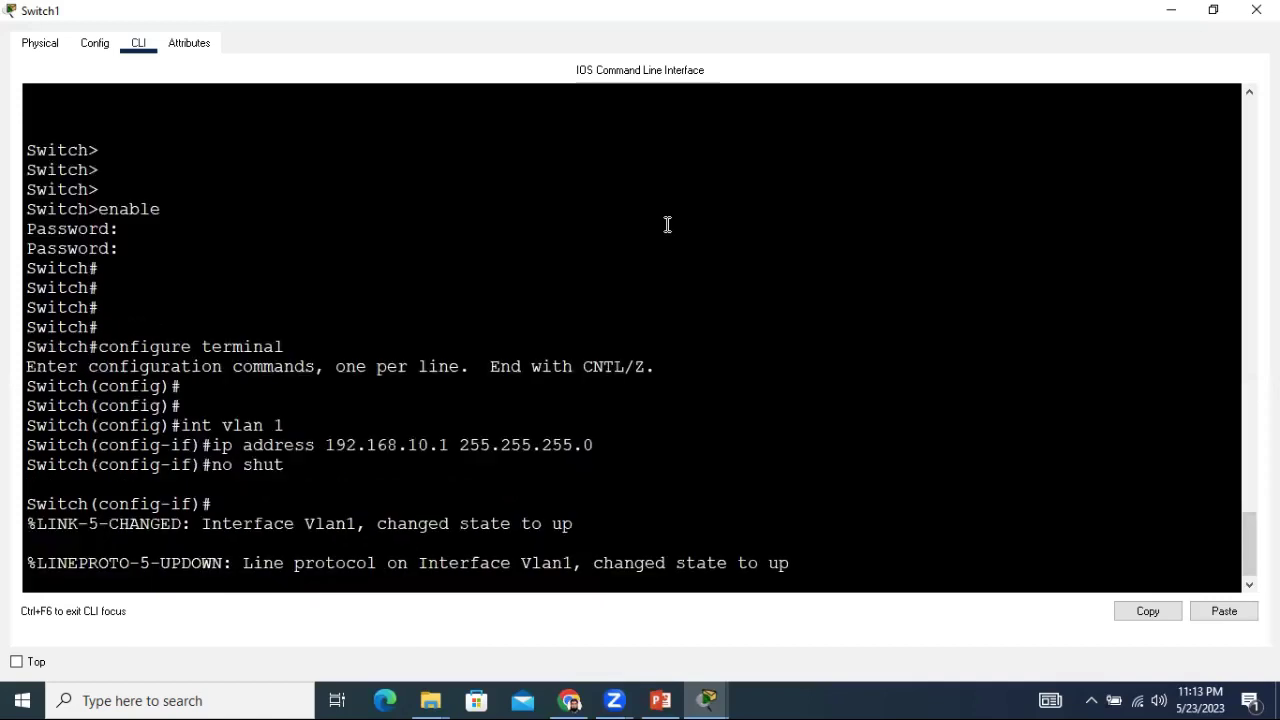
key(Return)
key(Return)
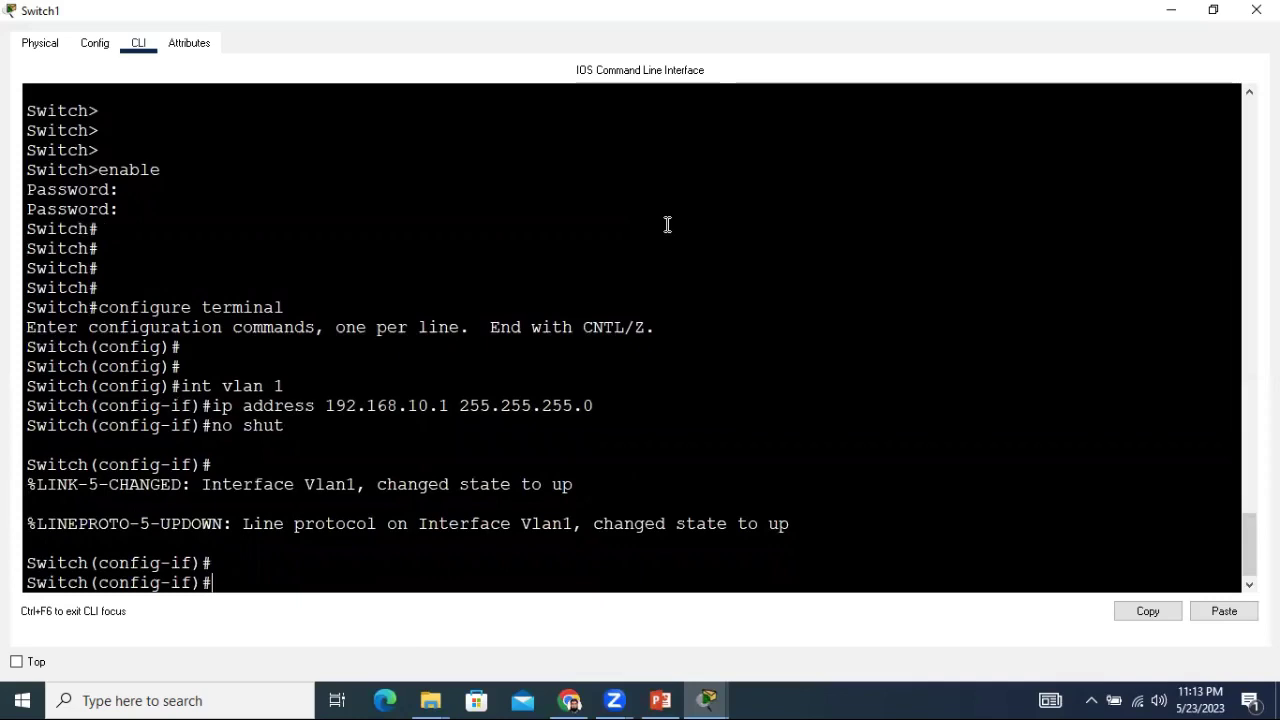
Exit three times back out to the Switch> console prompt.
text(exit)
key(Return)
key(Return)
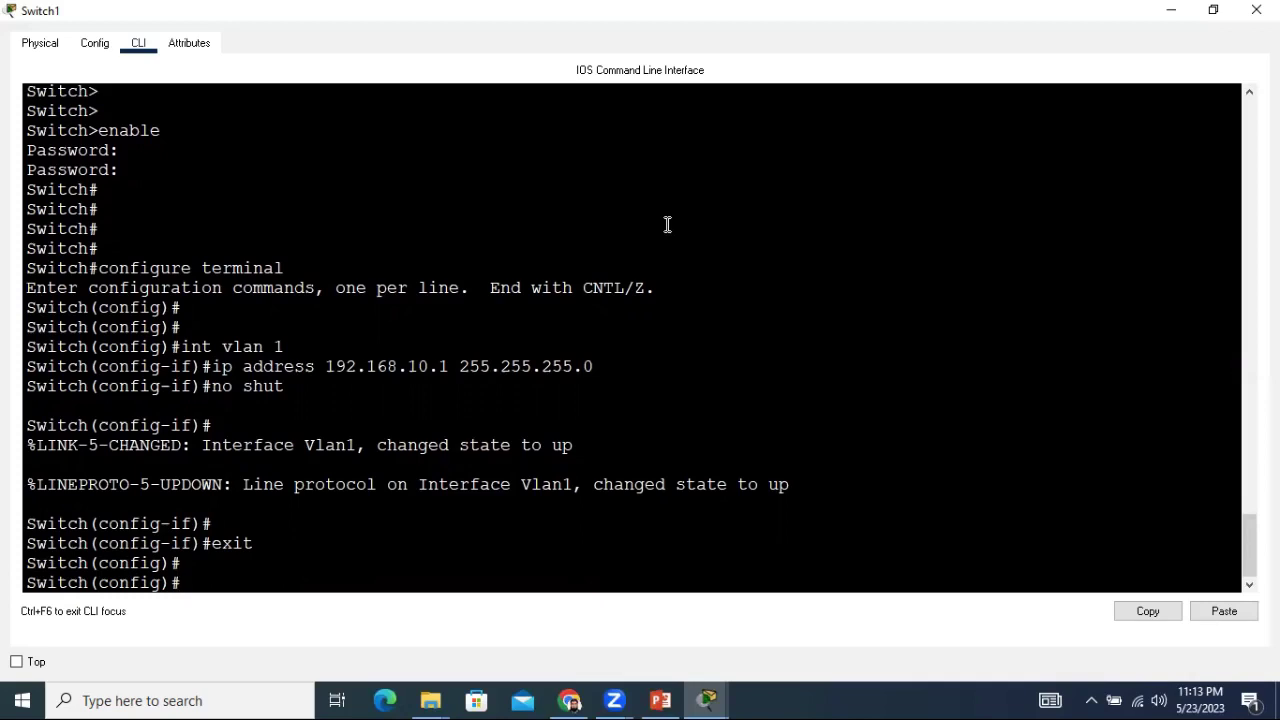
text(exit)
key(Return)
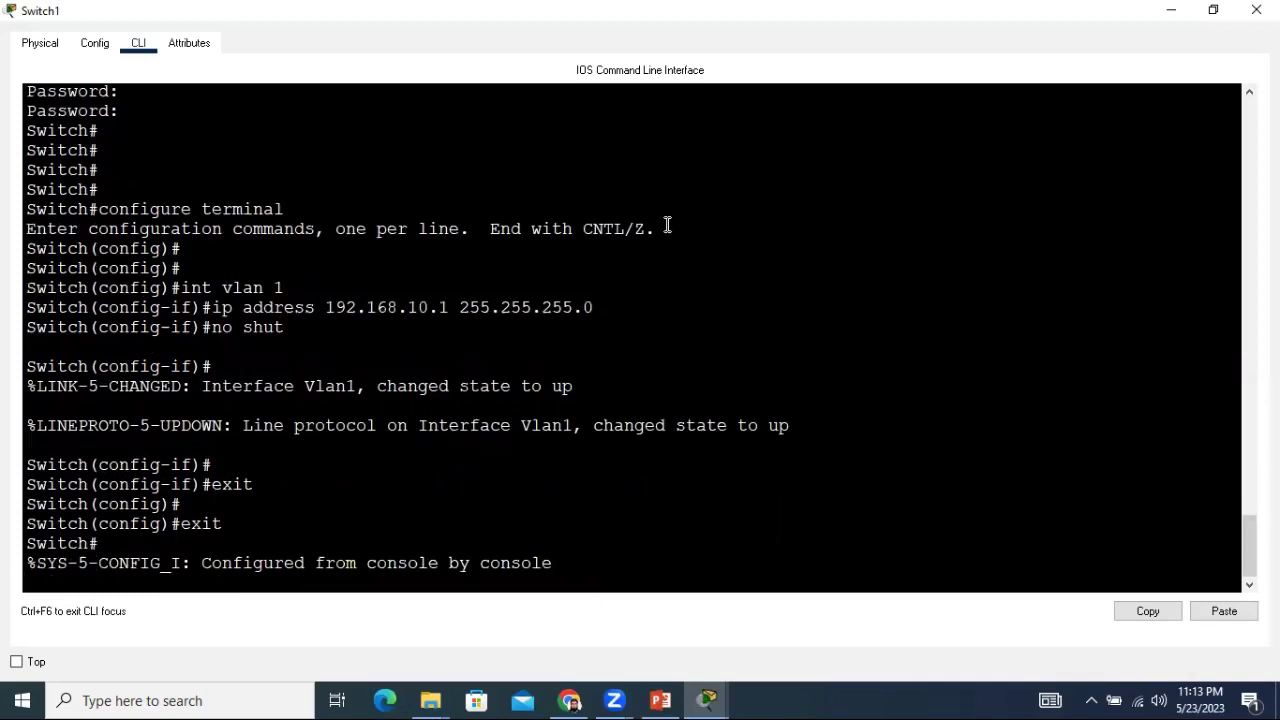
text(exot)
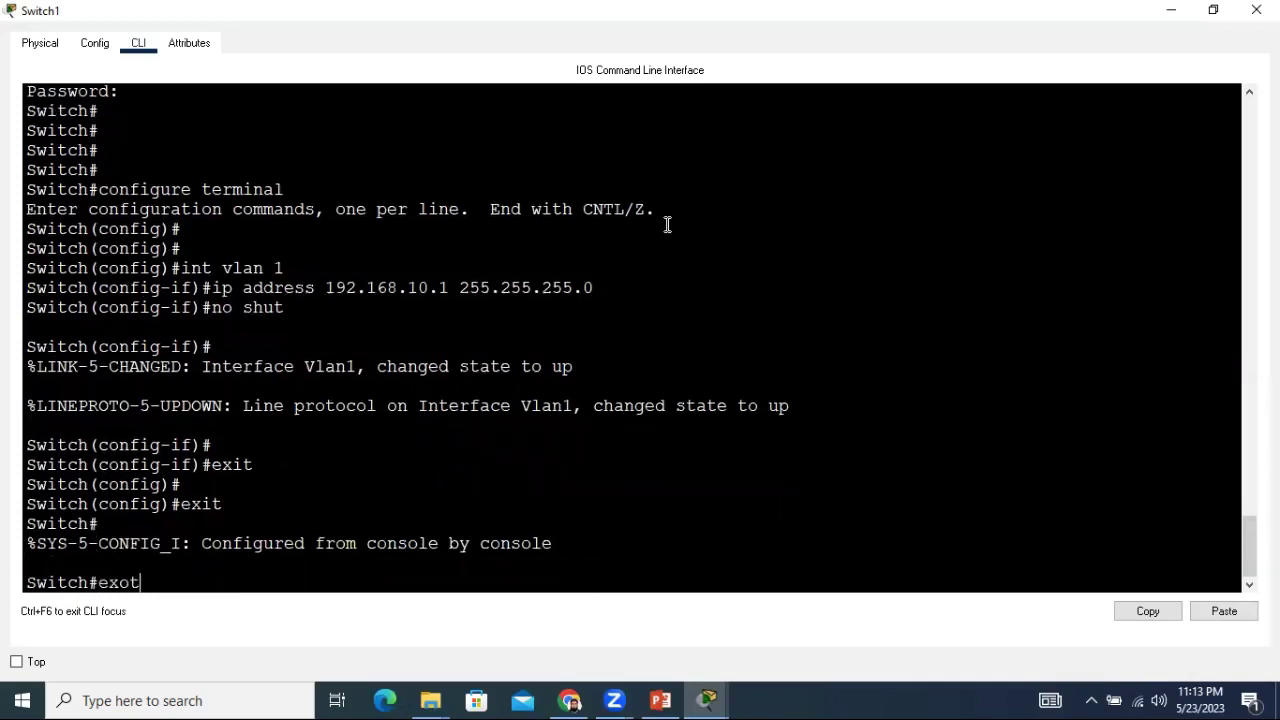
key(BackSpace)
key(BackSpace)
text(it)
key(Return)
key(Return)
key(Return)
key(Return)
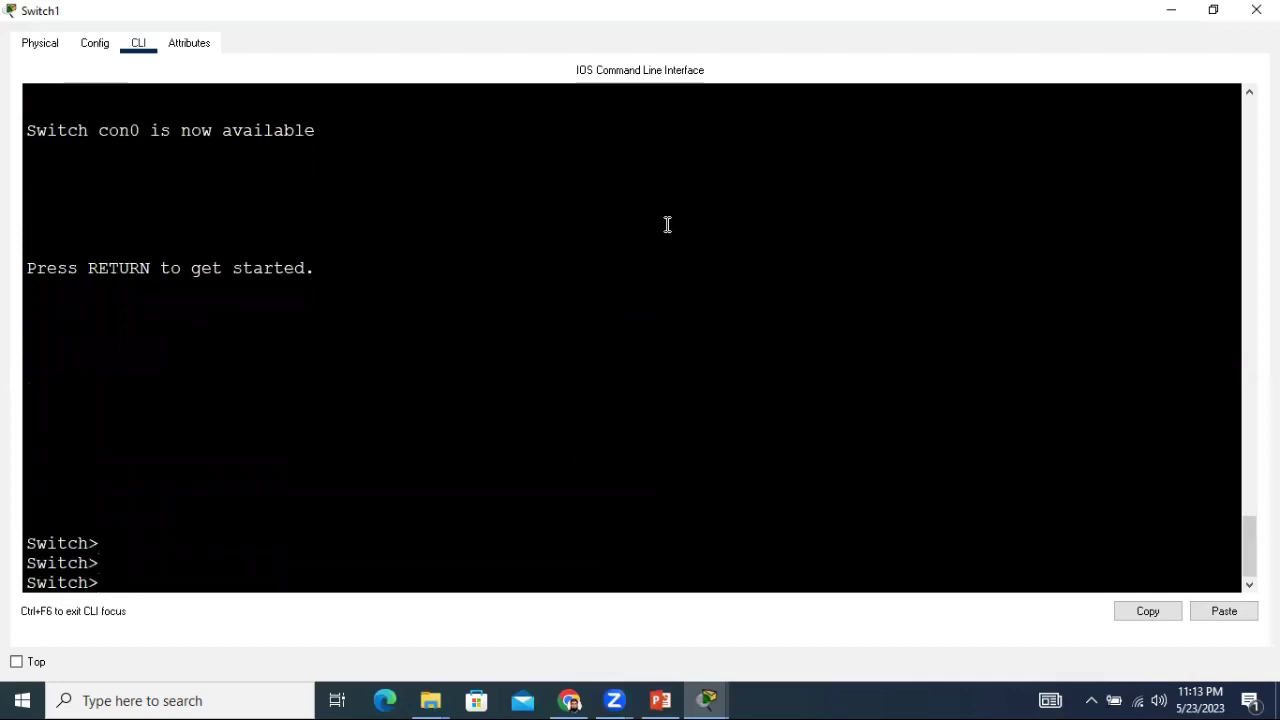
Log into privileged mode with the enable secret and enter global configuration with conf term.
text(enable)
key(Return)
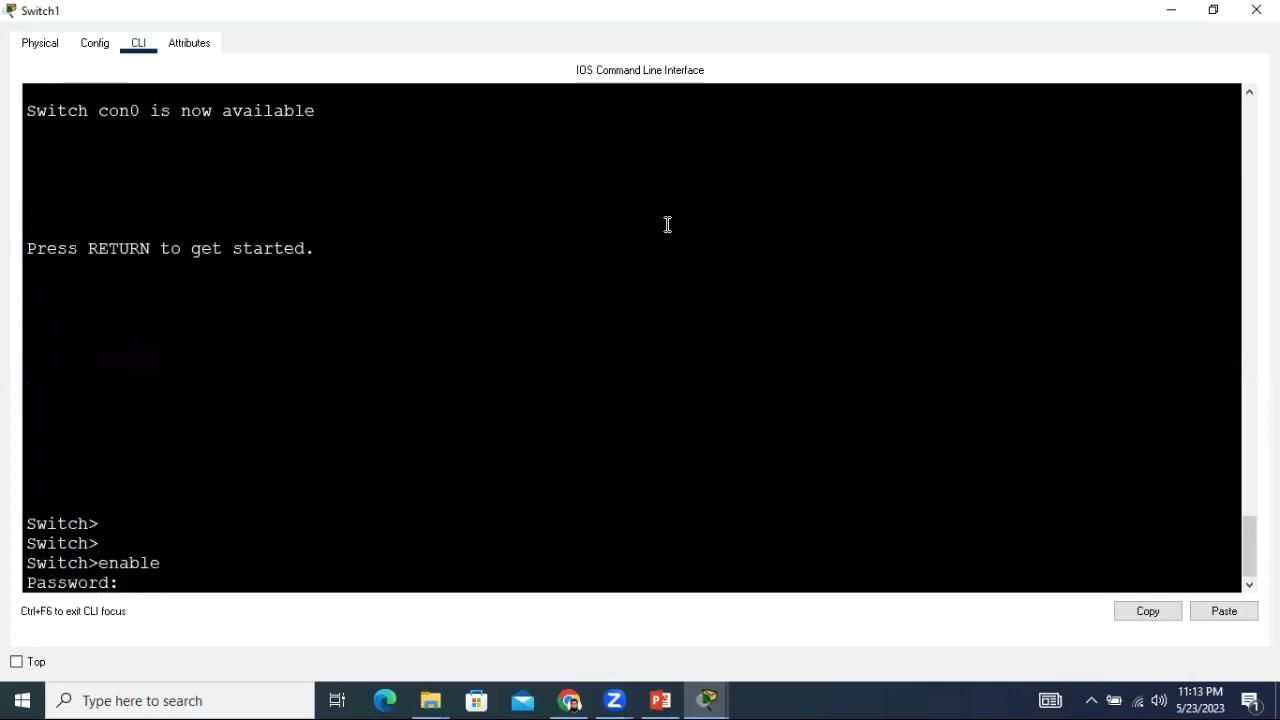
key(Return)
key(Return)
key(Return)
key(Return)
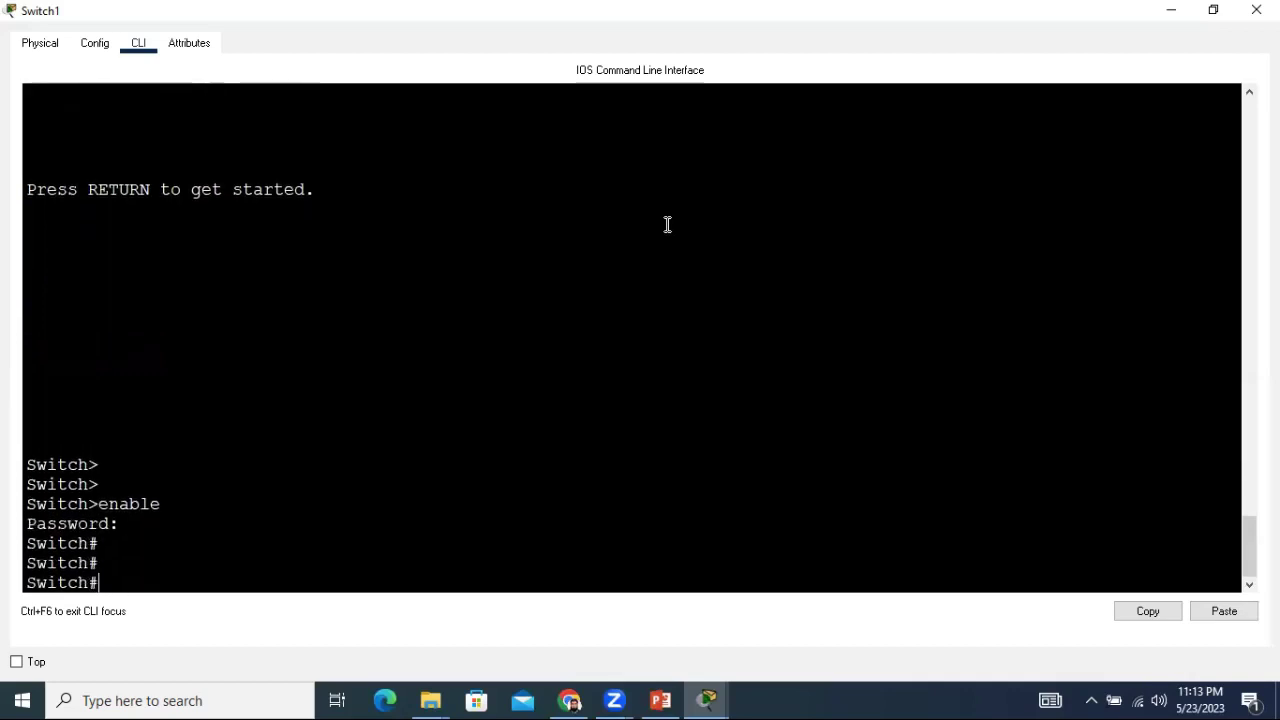
text(conf)
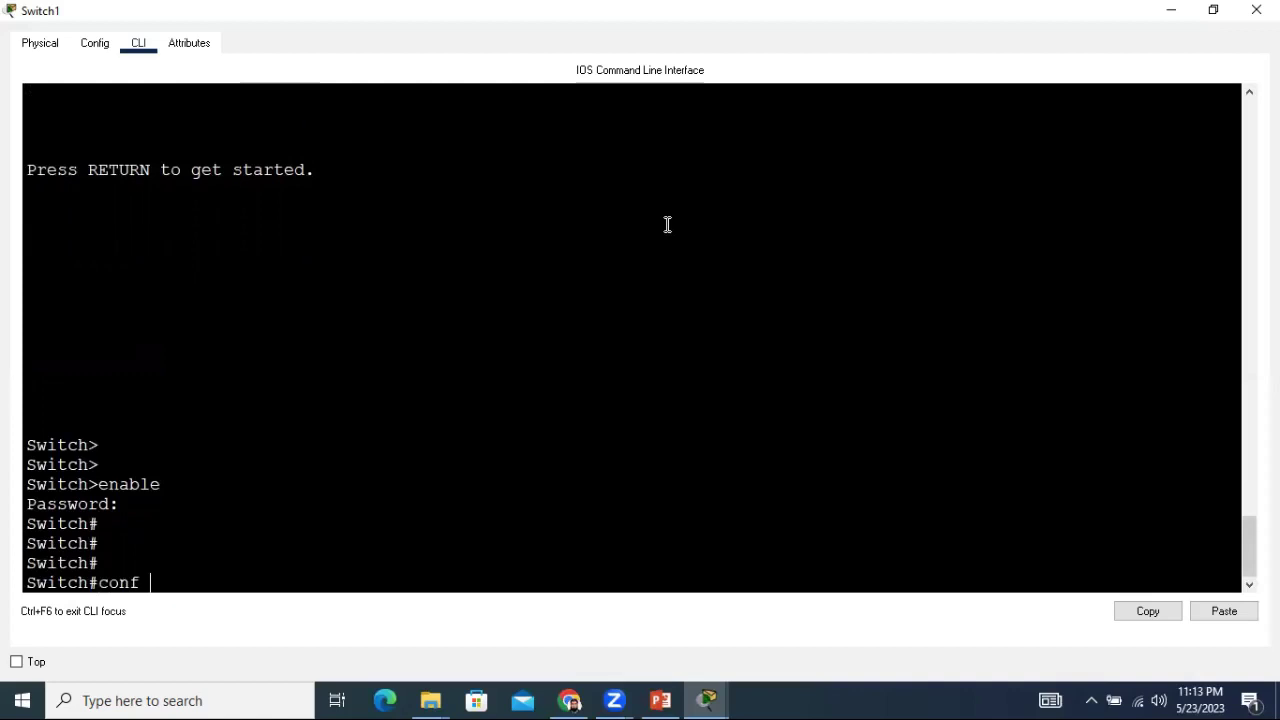
text( termia)
key(BackSpace)
text(nal)
key(BackSpace)
key(BackSpace)
key(BackSpace)
key(BackSpace)
key(BackSpace)
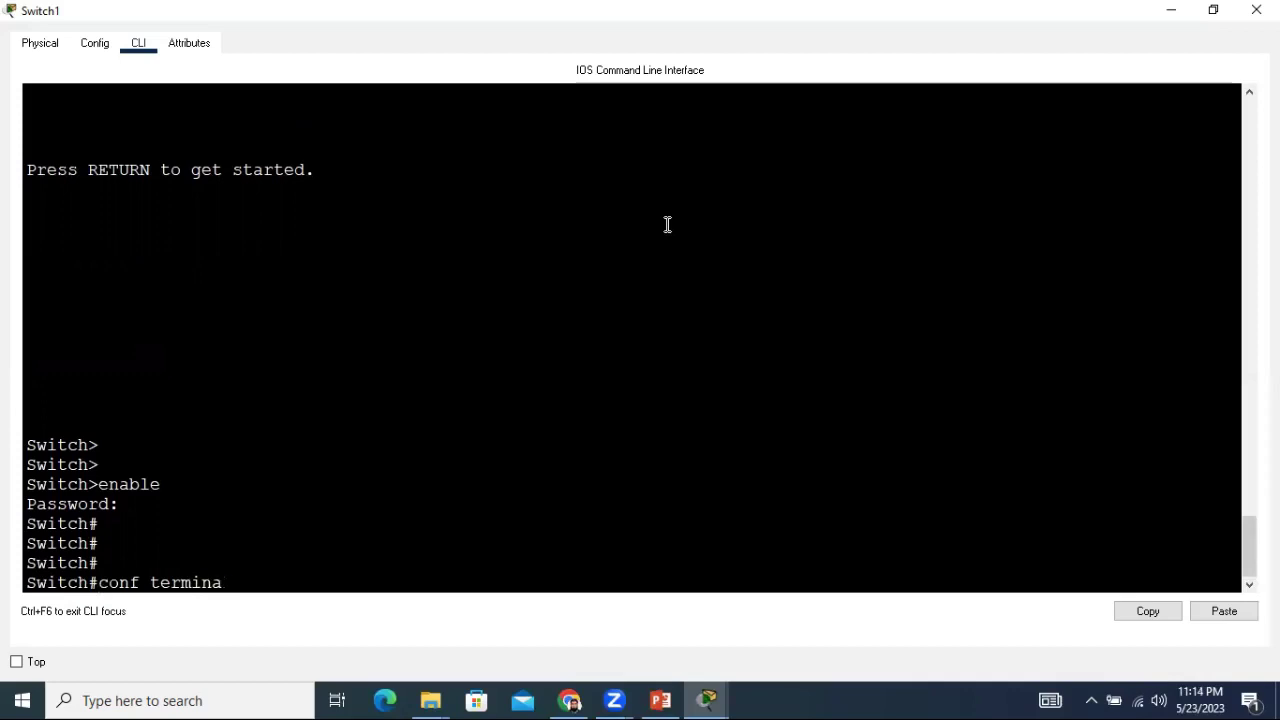
key(Return)
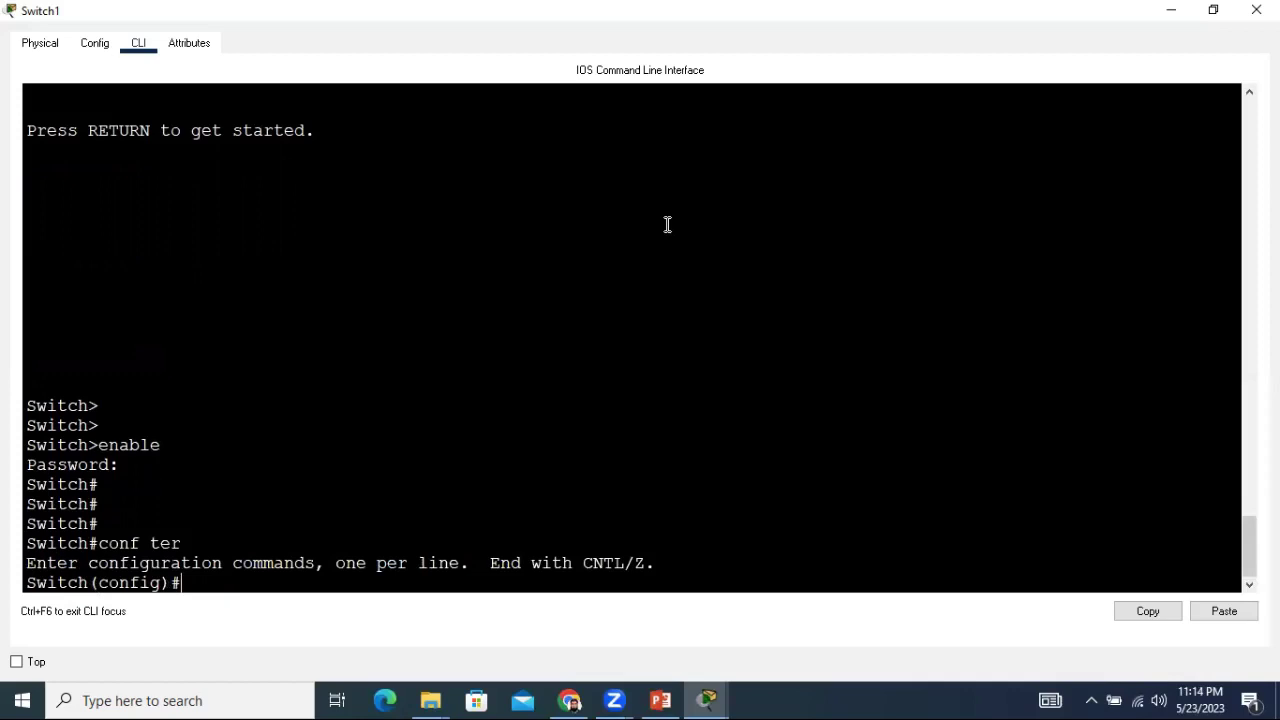
key(Return)
key(Return)
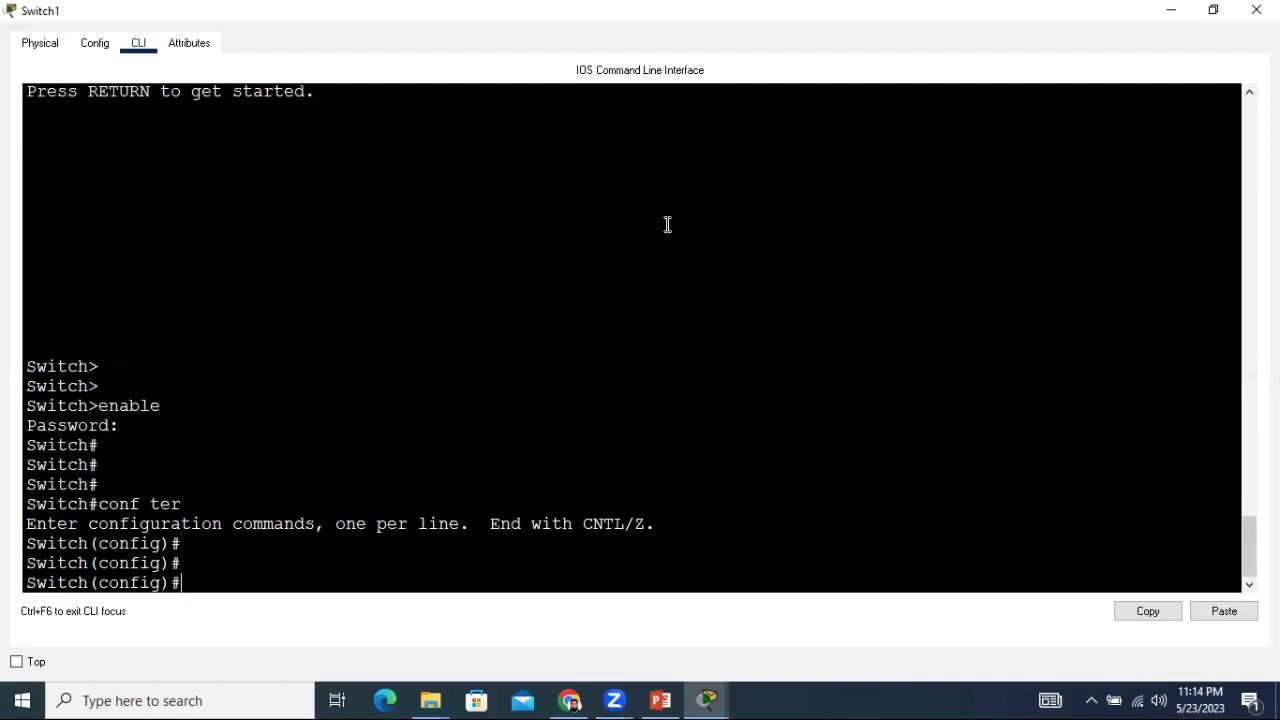
On line vty 0 15 set a password and enable login, then exit to Switch#.
text(line vty)
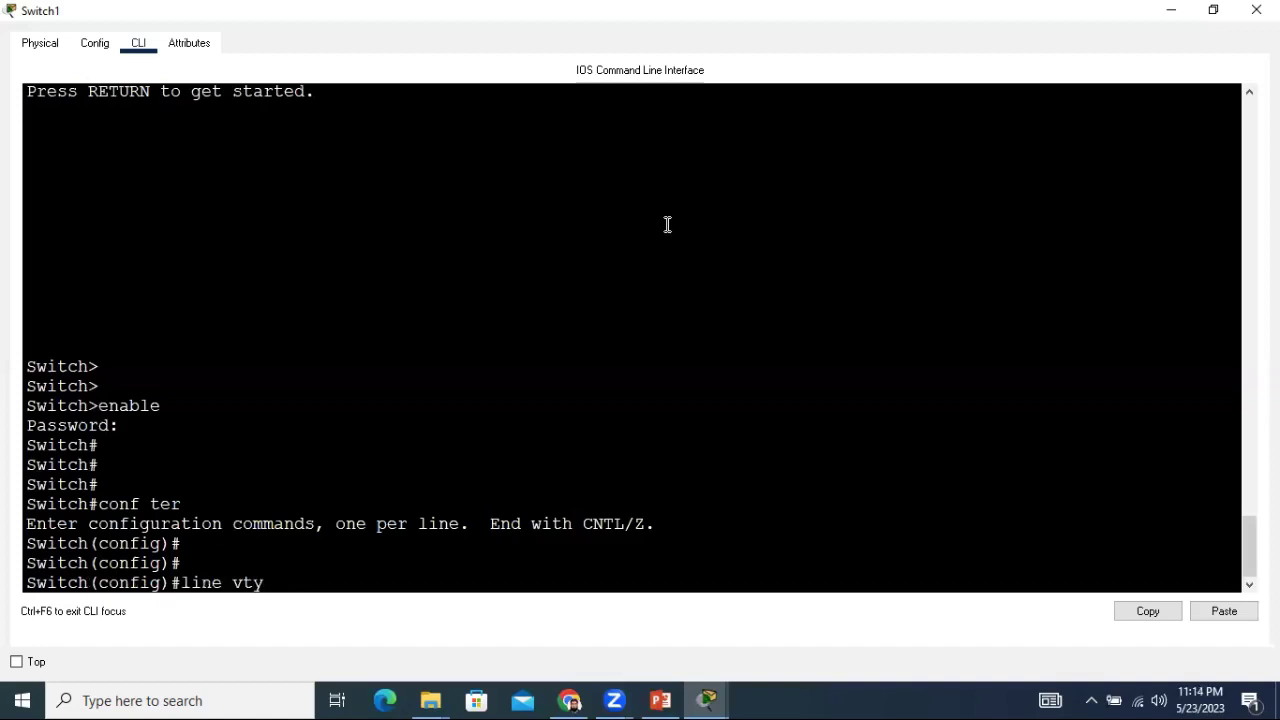
text( 0 15)
key(Return)
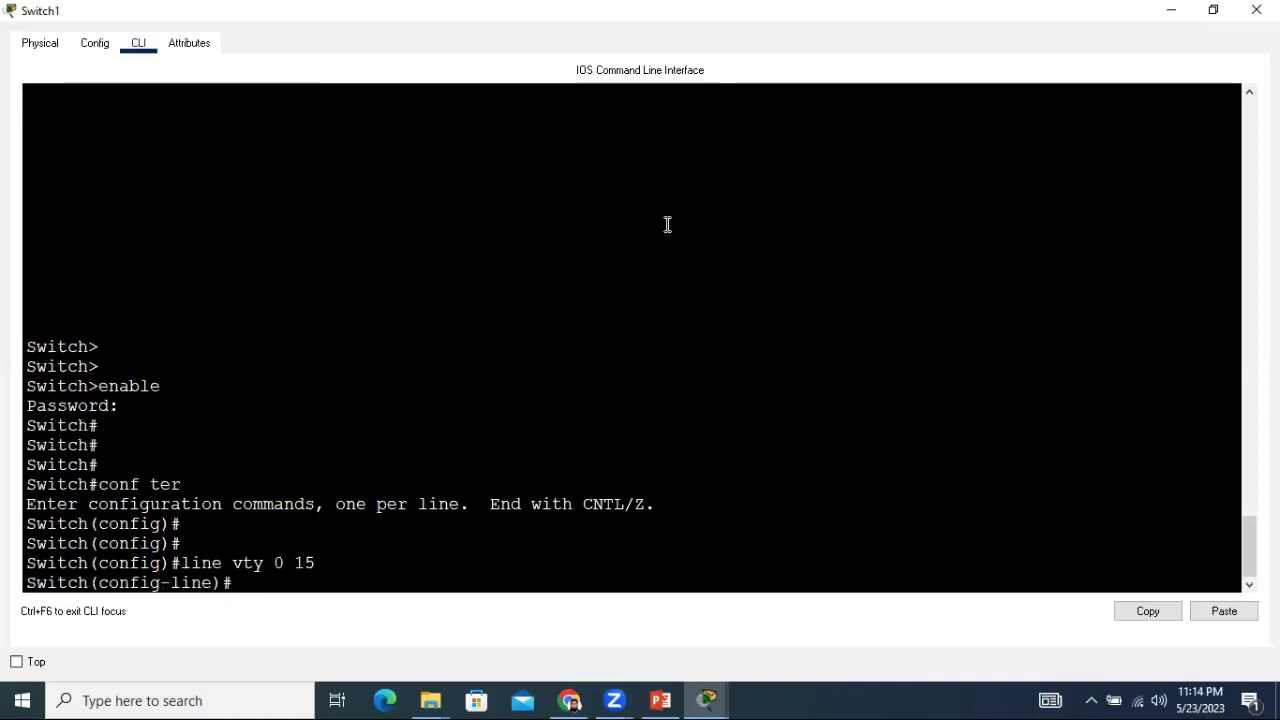
text(password)
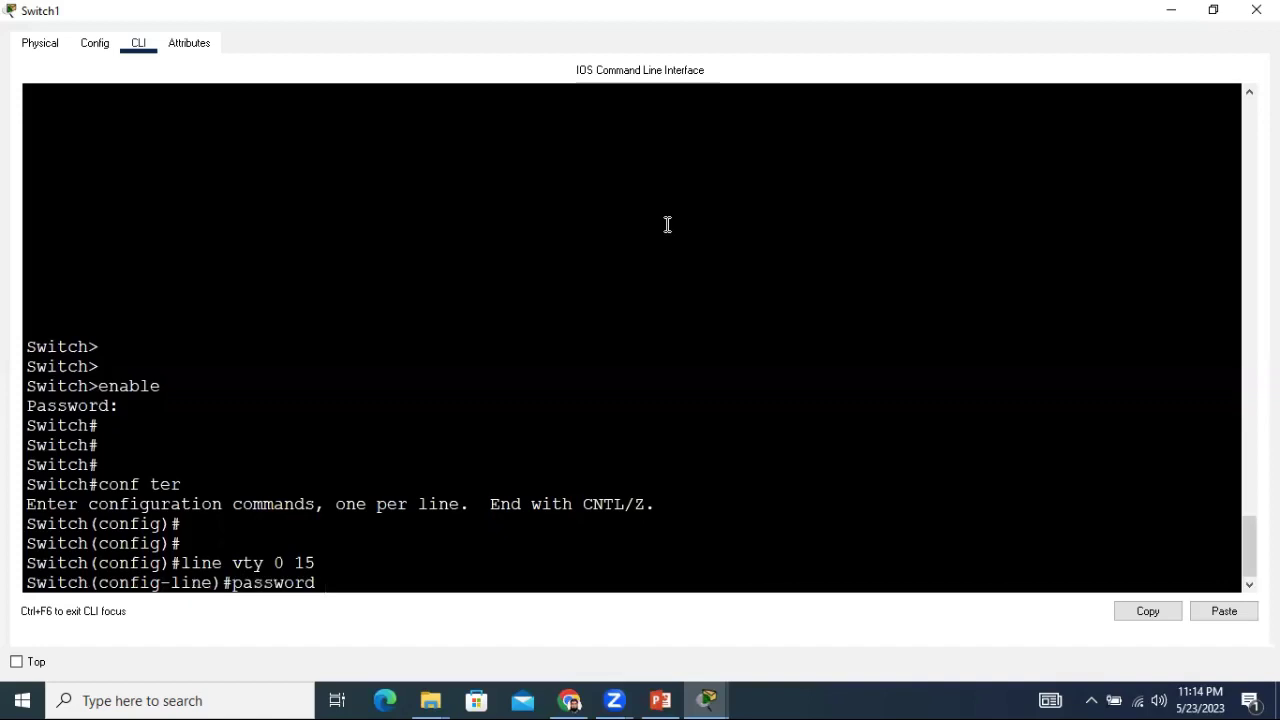
text( 5566)
key(Return)
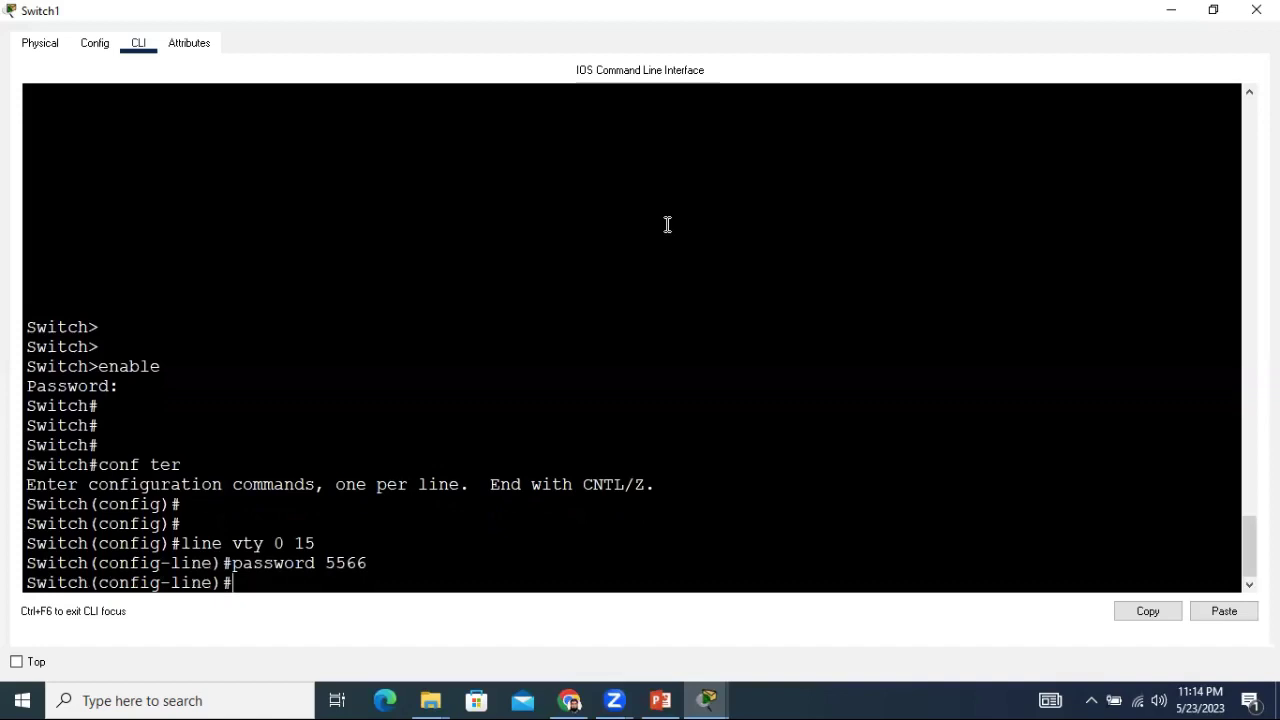
text(login)
key(Return)
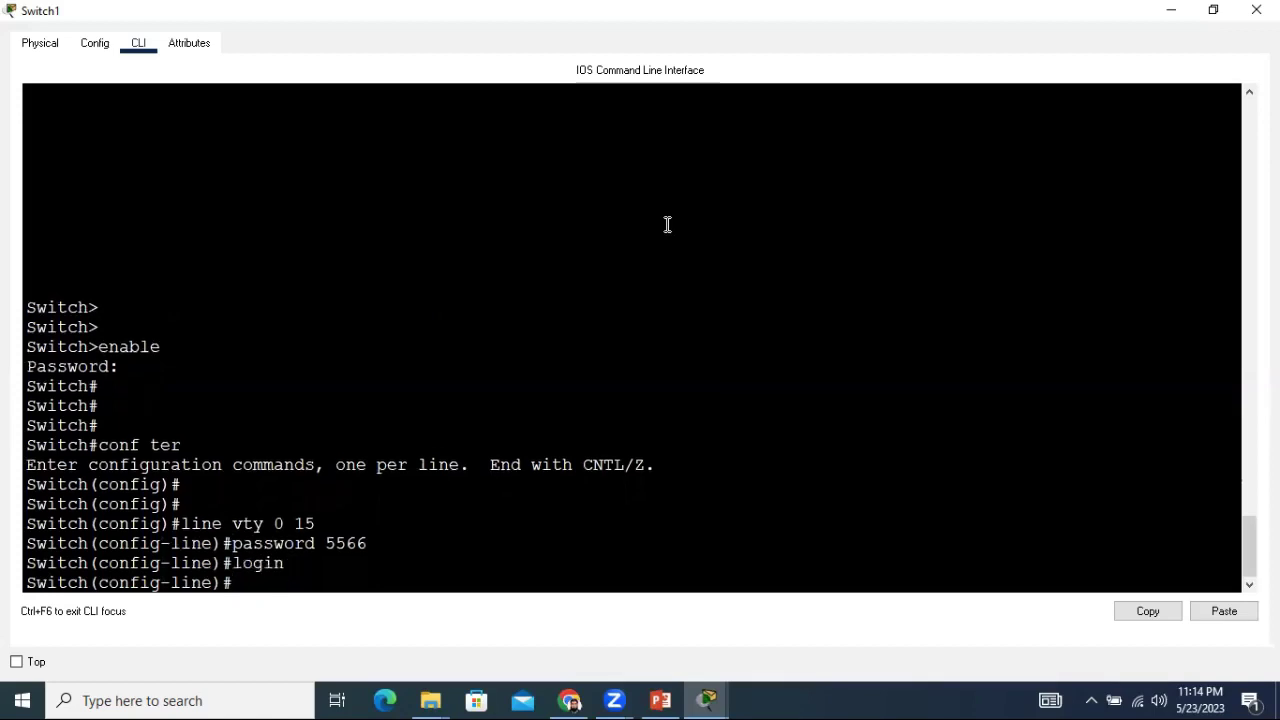
text(exit)
key(Return)
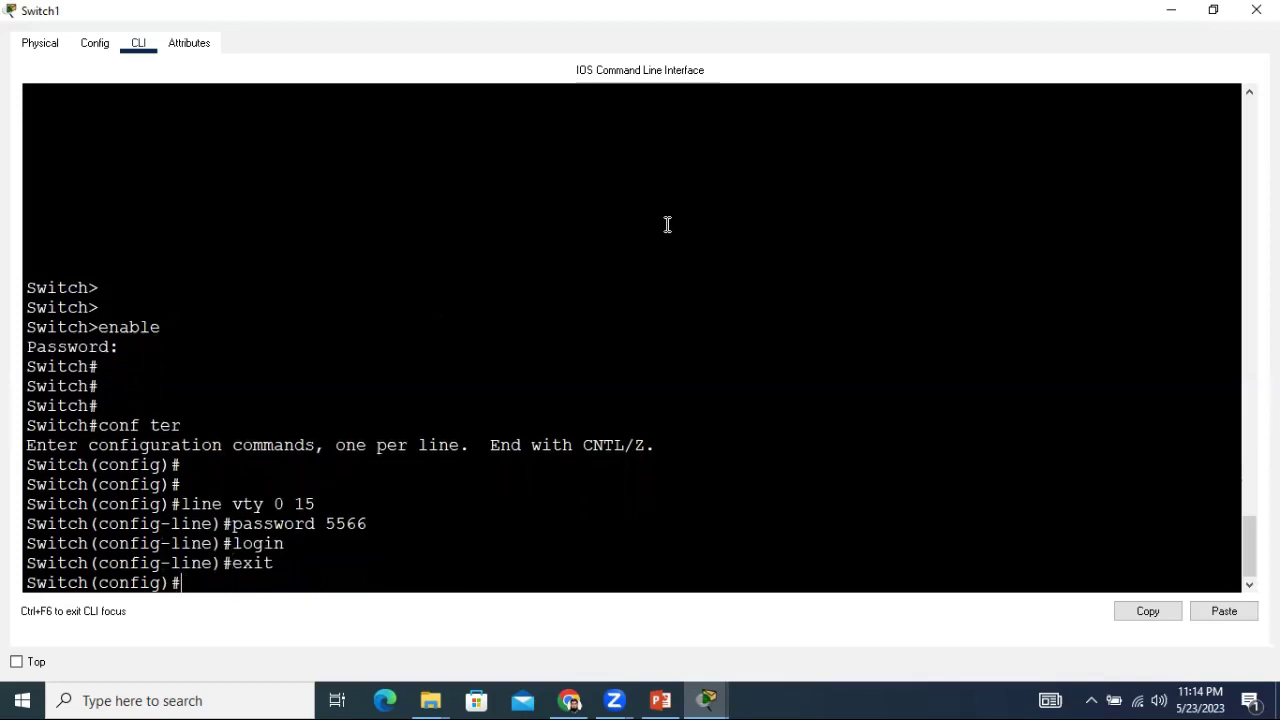
text(exit)
key(Return)
key(Return)
key(Return)
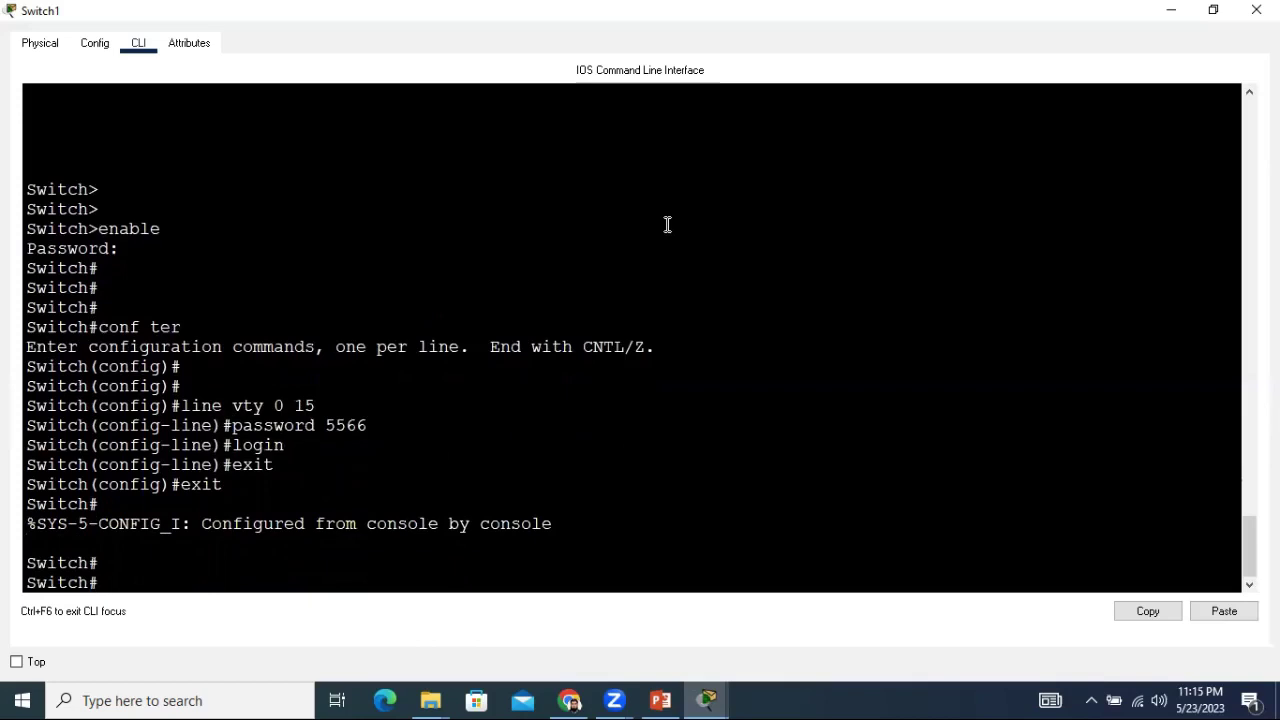
key(Return)
key(Return)
key(Return)
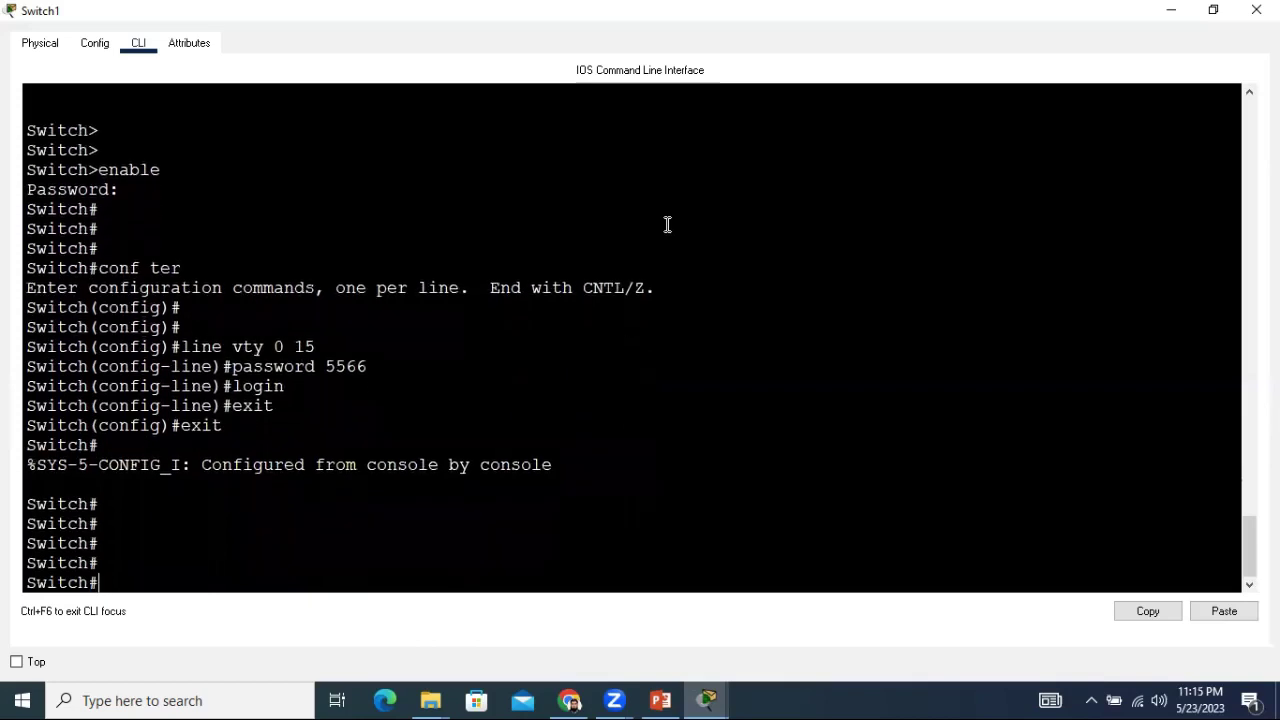
Run show run, page to the end, and highlight the Vlan1 192.168.10.1 address line.
text(show run)
key(Return)
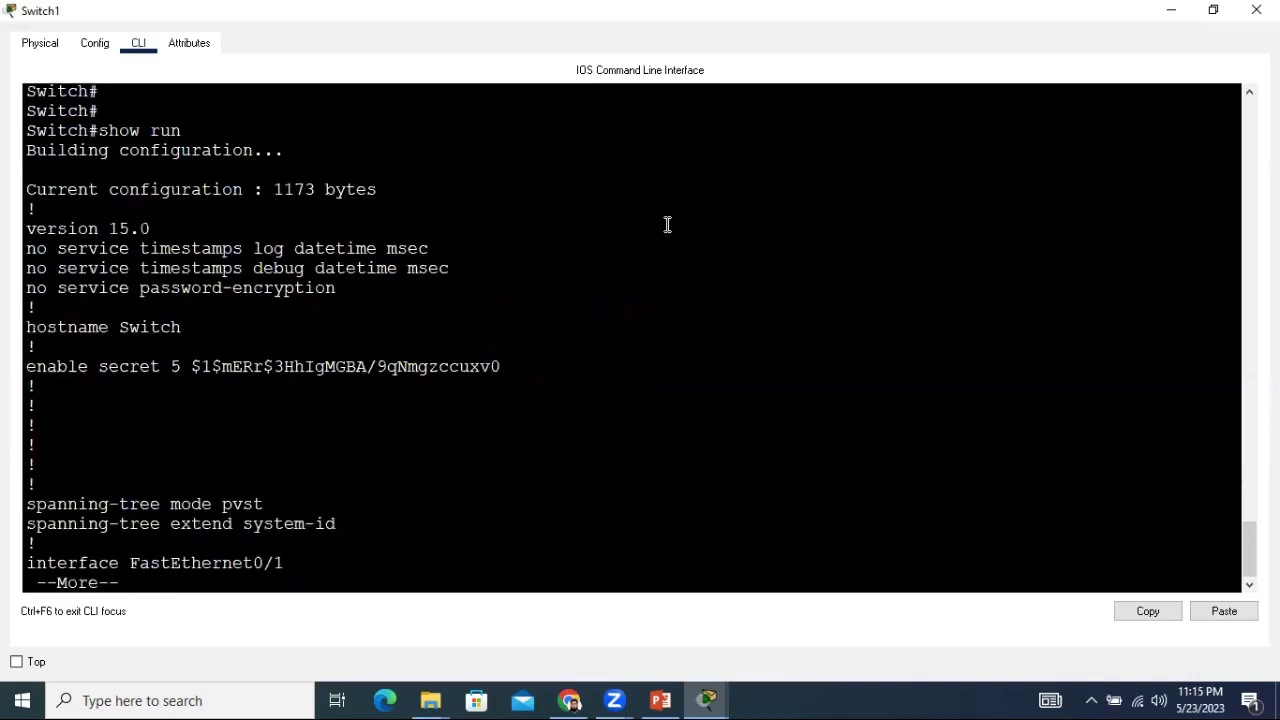
key(Return)
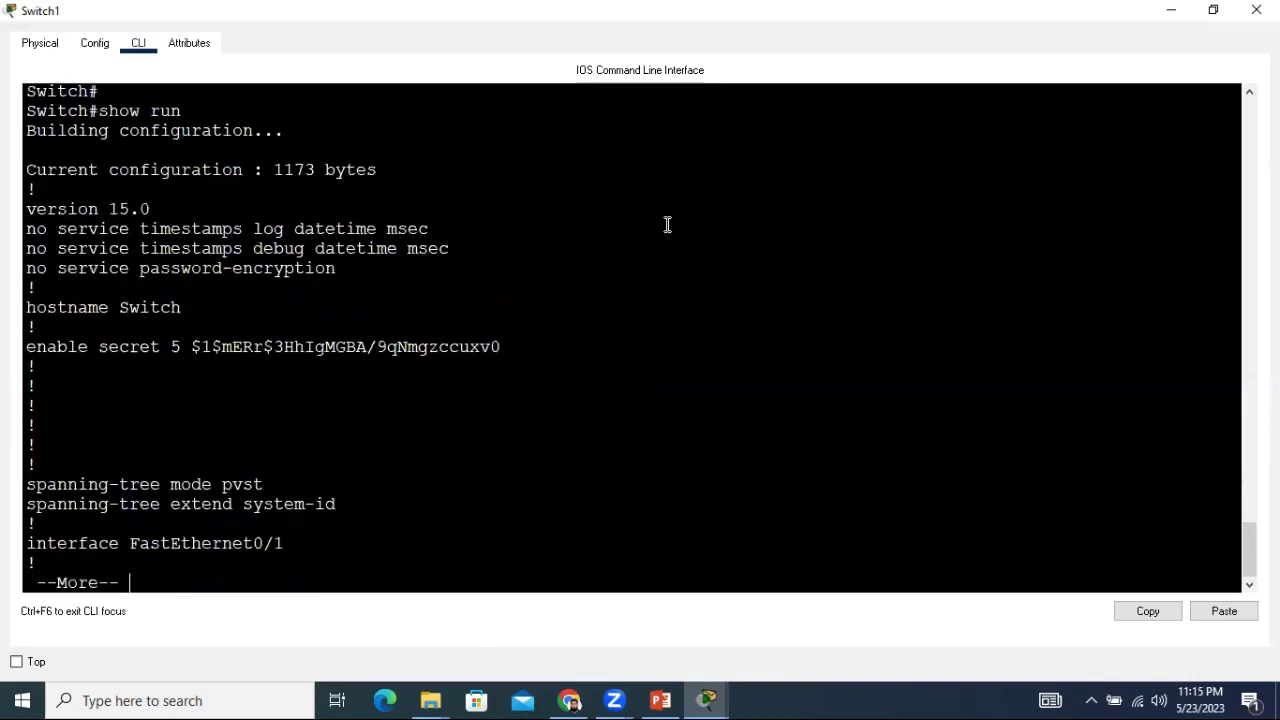
key(Return)
key(Return)
key(Return)
key(Return)
key(Return)
key(Return)
key(Return)
key(Return)
key(Return)
key(Return)
key(Return)
key(Return)
key(Return)
key(Return)
key(Return)
key(Return)
key(Return)
key(Return)
key(Return)
key(Return)
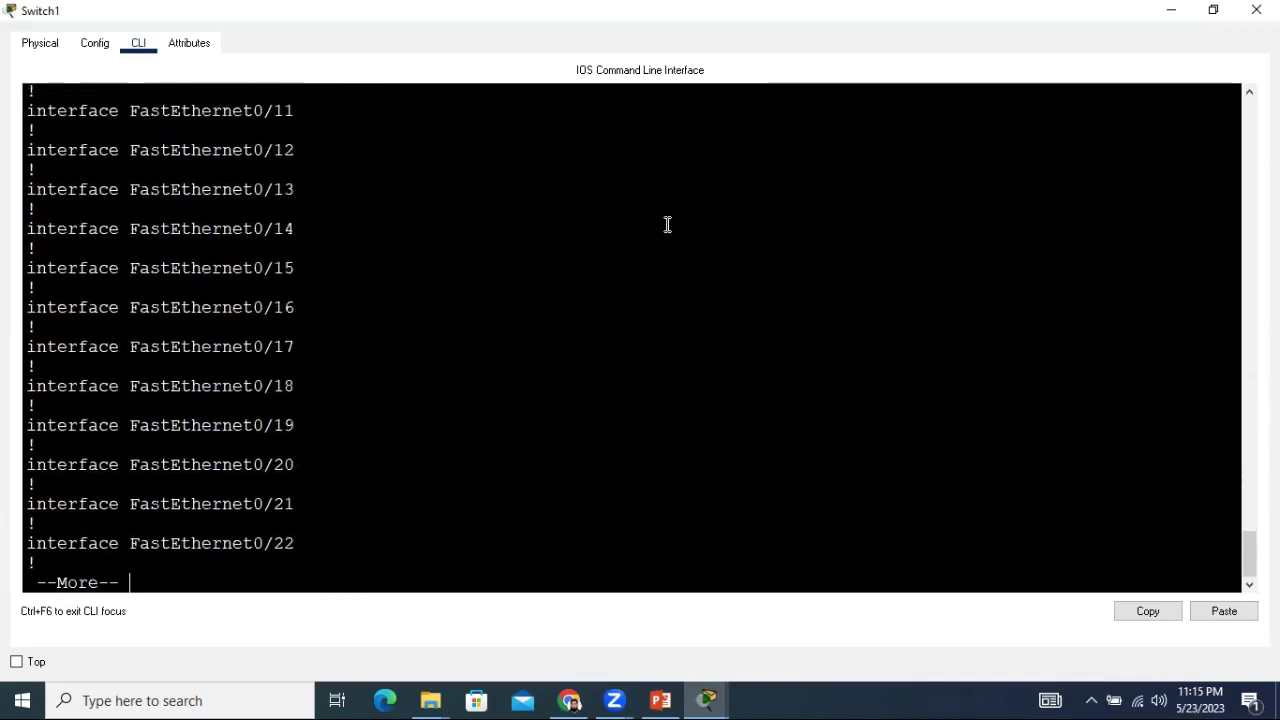
key(Return)
key(Return)
key(Return)
key(Return)
key(Return)
key(Return)
key(Return)
key(Return)
key(Return)
key(Return)
key(Return)
key(Return)
key(Return)
key(Return)
key(Return)
key(Return)
key(Return)
key(Return)
key(Return)
key(Return)
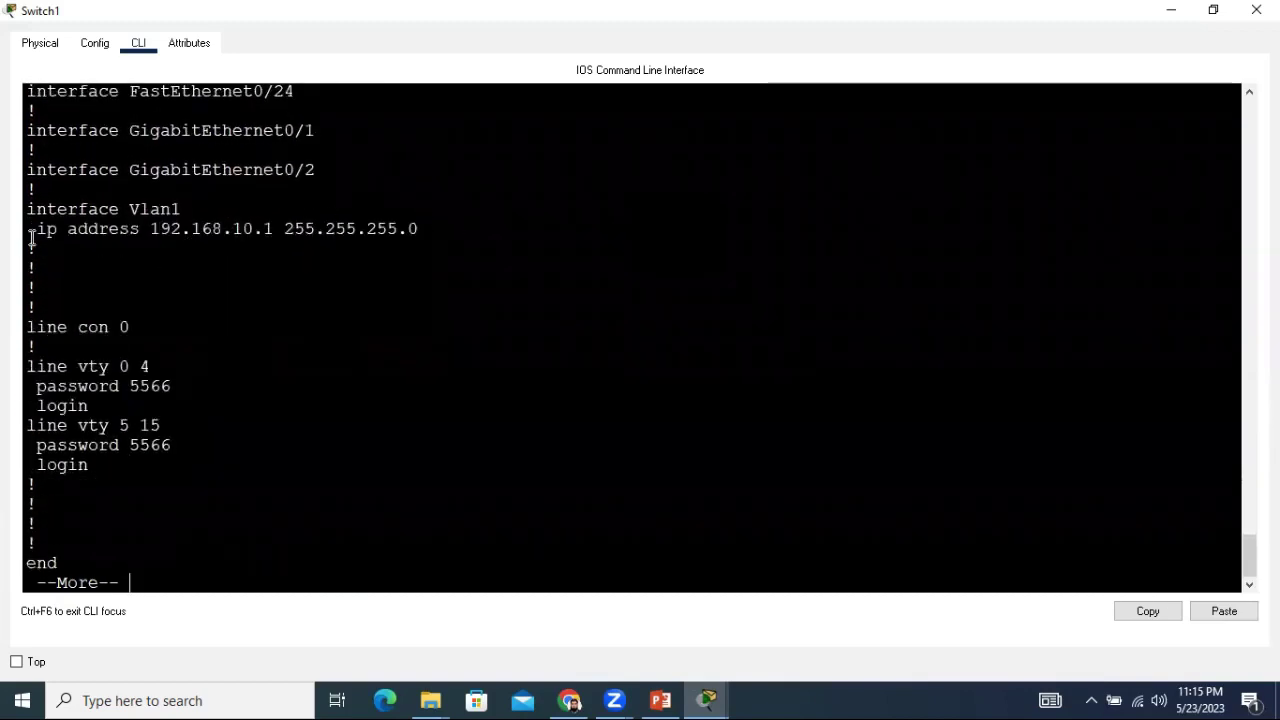
drag(30, 231, 416, 234)
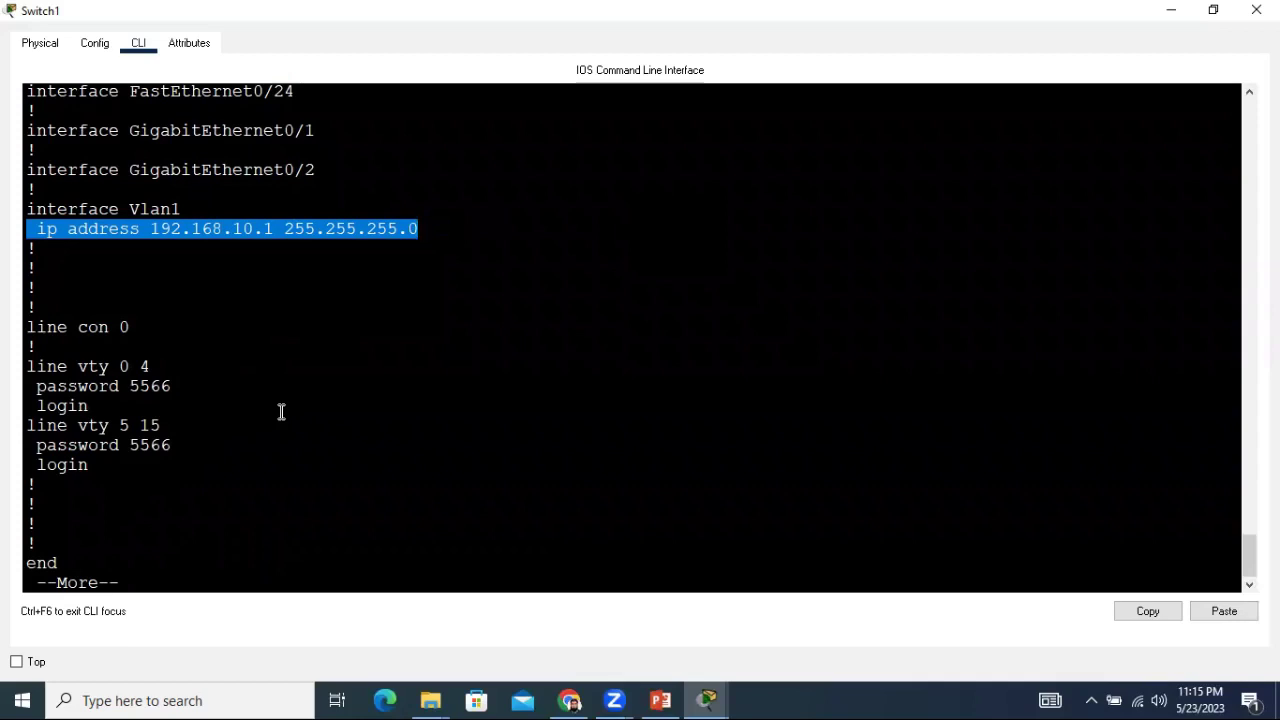
key(Return)
key(Return)
key(Return)
key(Return)
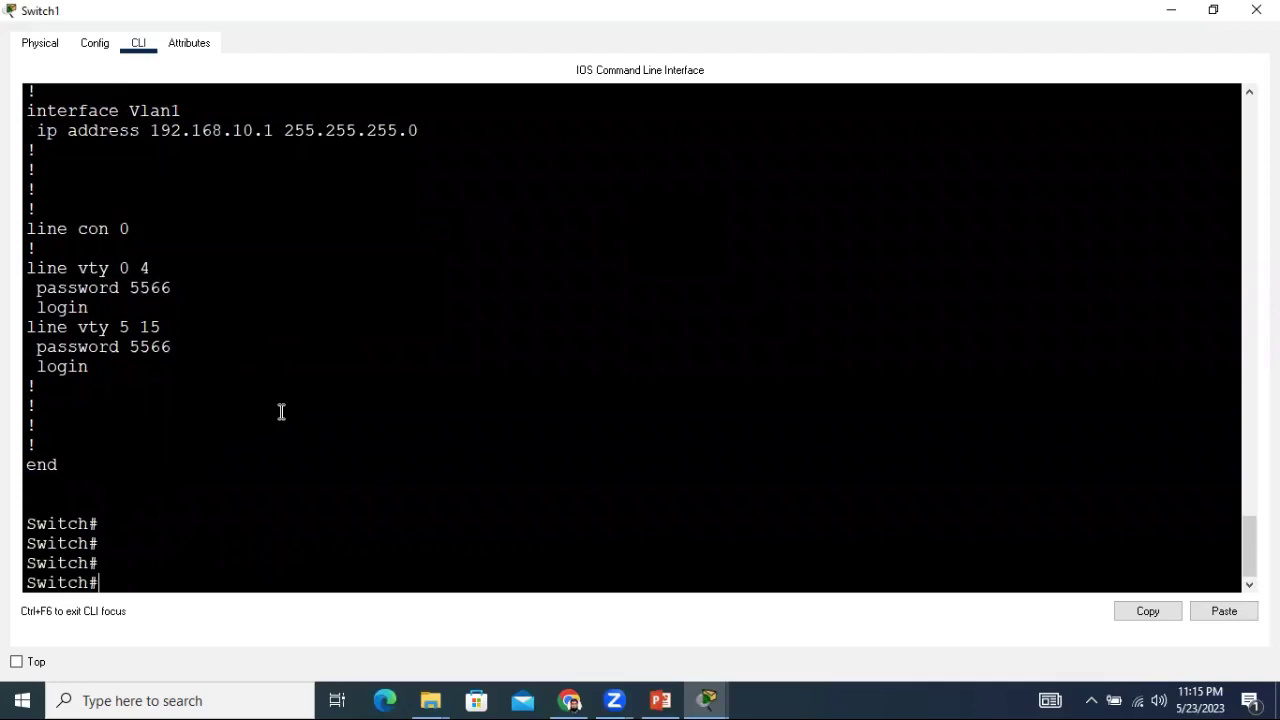
Minimize the Switch1 console and place a 192.168.10.1 note beside Switch1.
click(1213, 9)
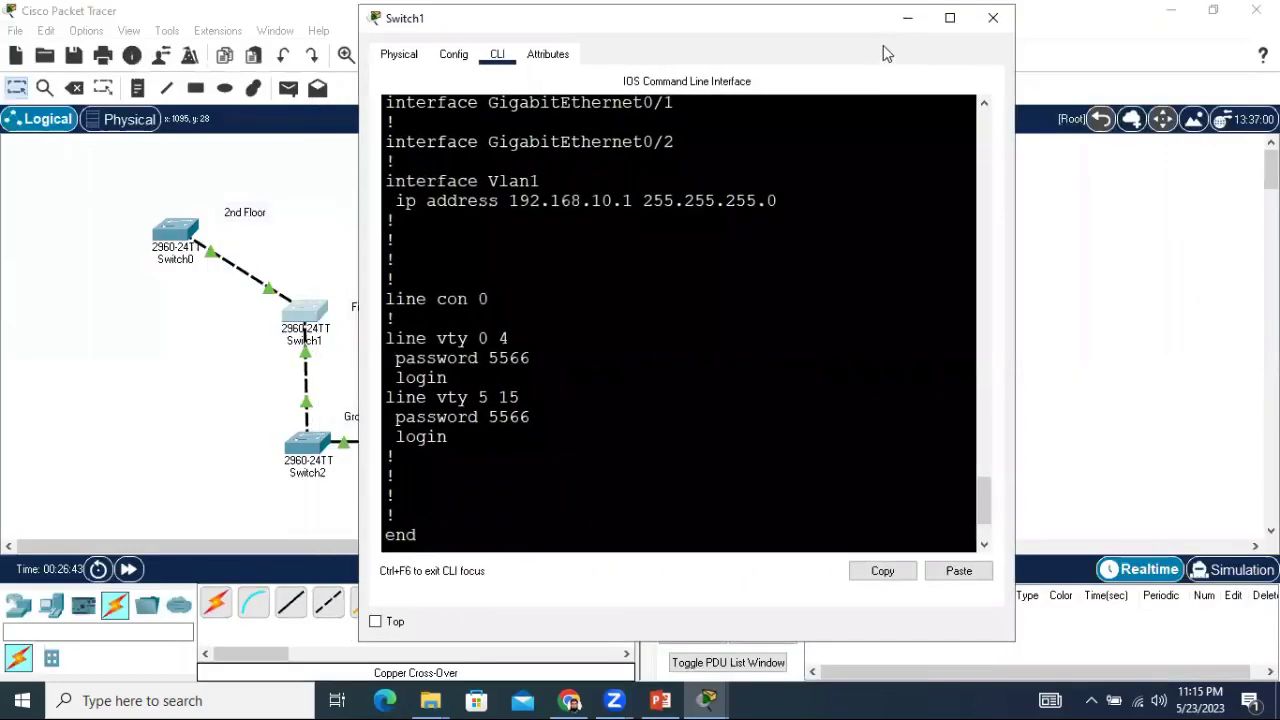
click(908, 20)
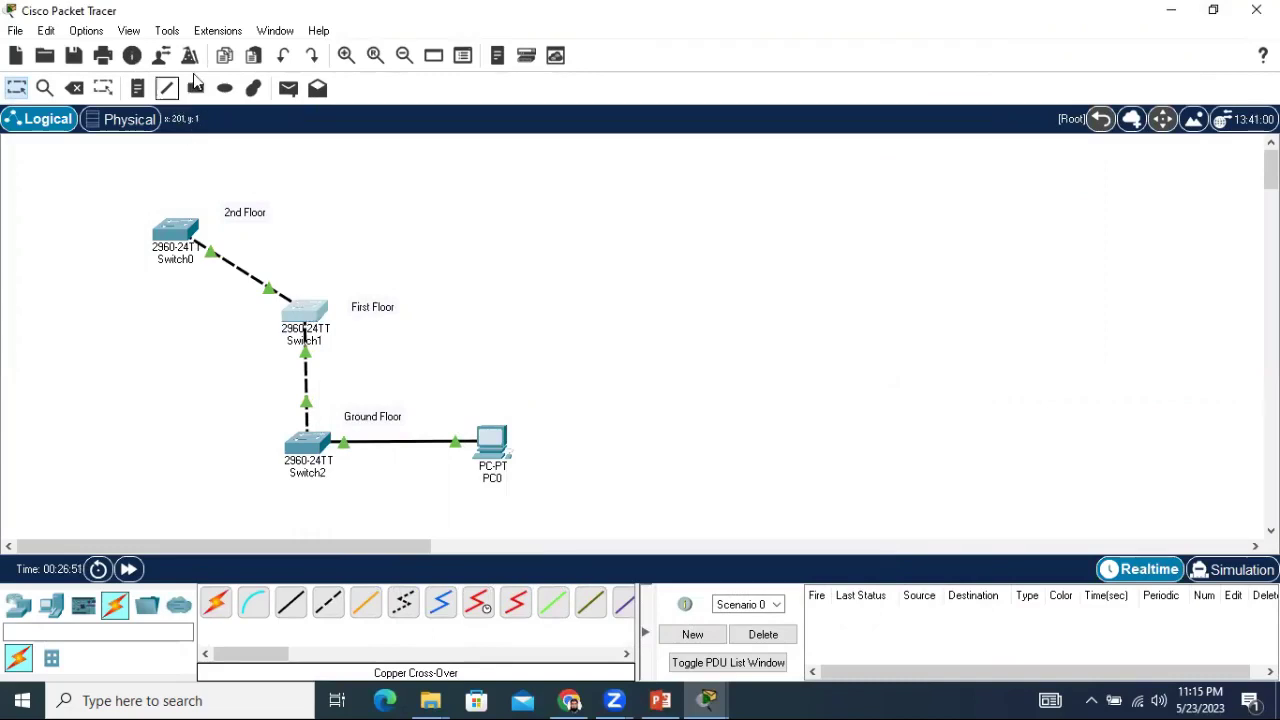
click(138, 88)
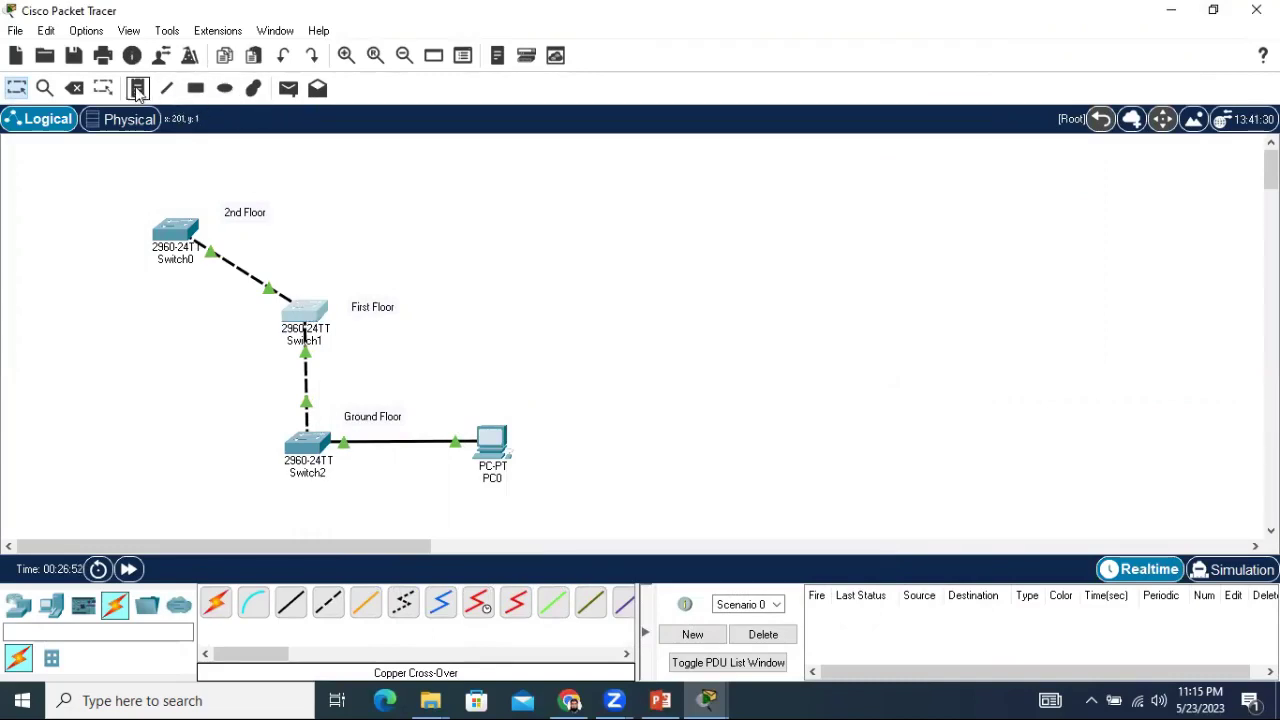
click(165, 317)
text(19)
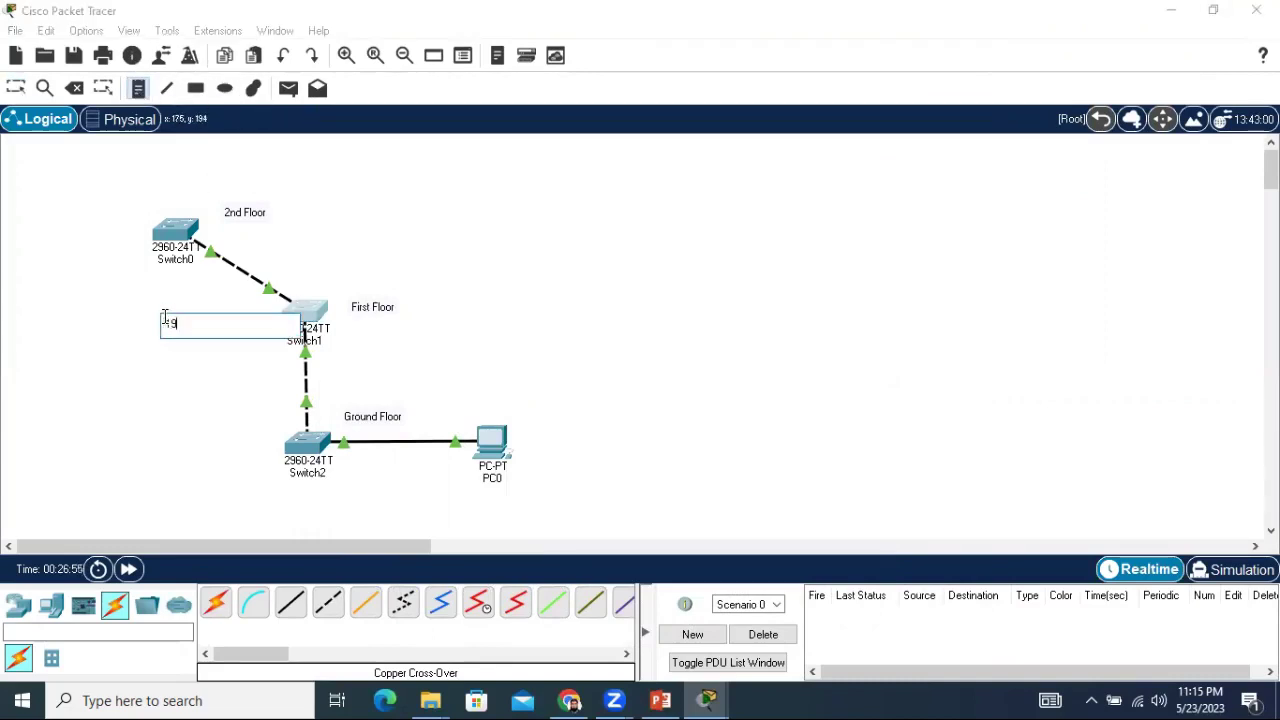
text(2.168.10.1)
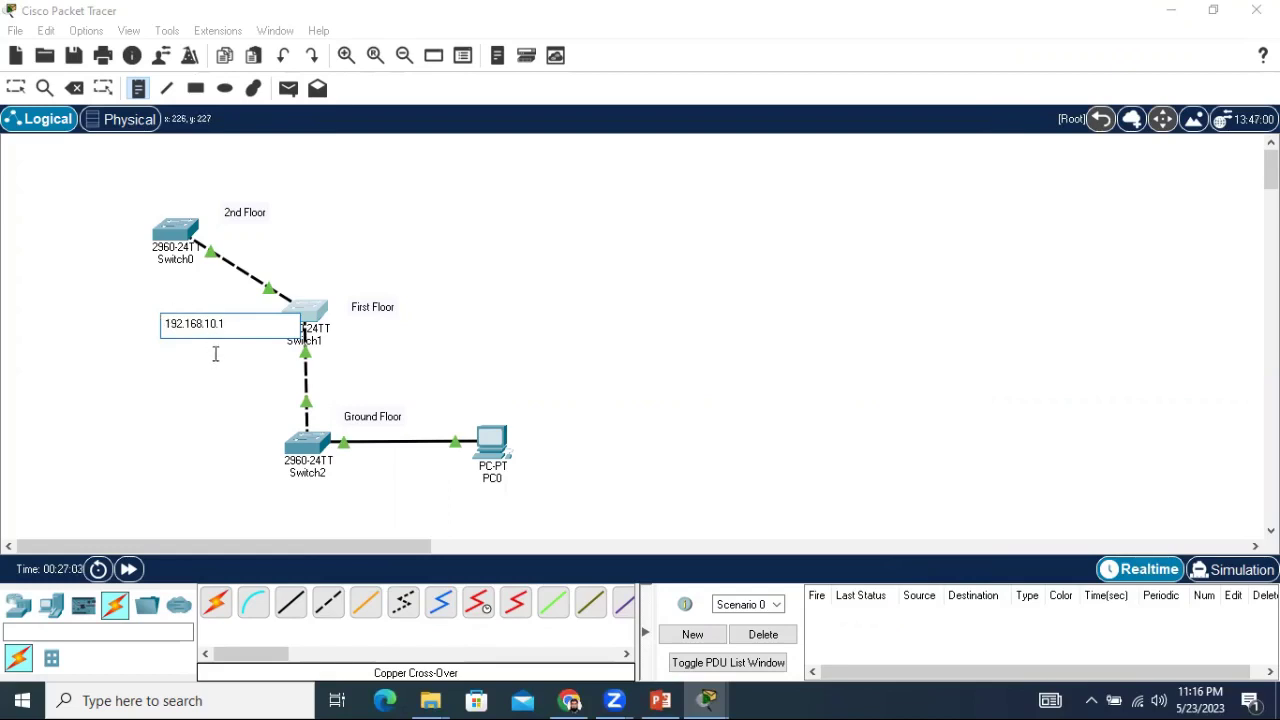
key(Escape)
drag(212, 326, 254, 318)
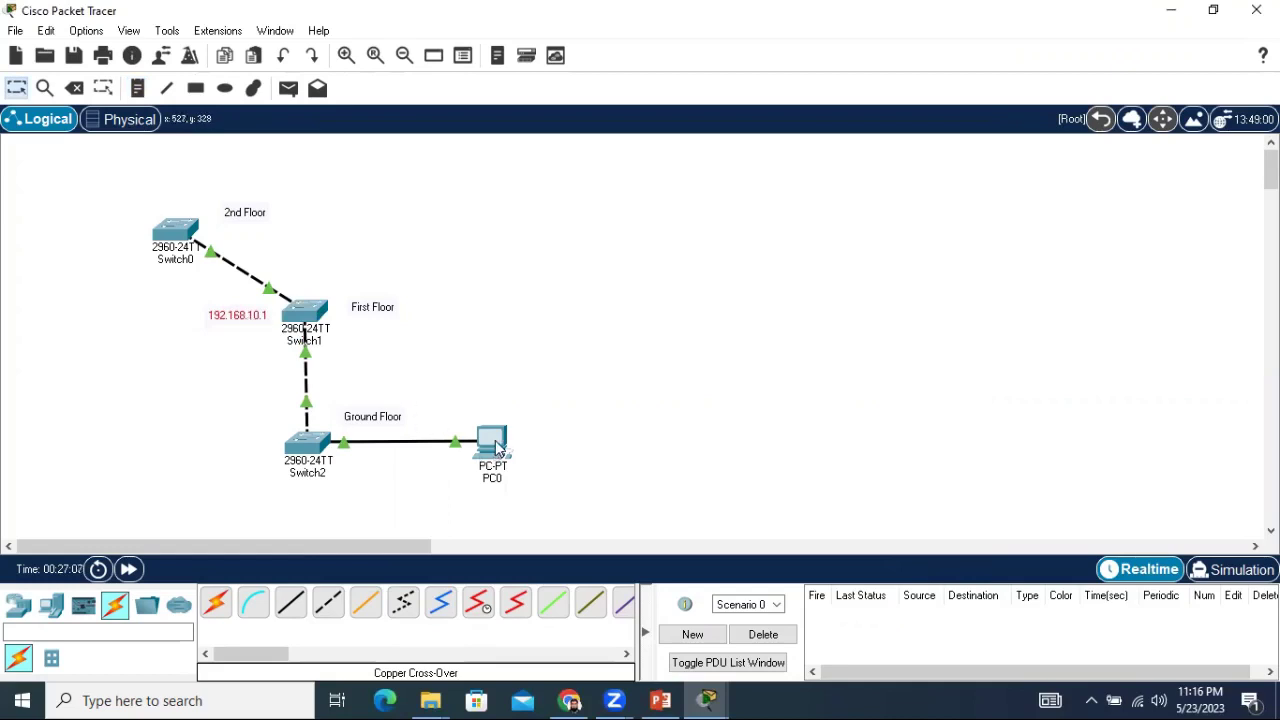
Add a 192.168.10.20 note beside PC0.
mouse_move(498, 446)
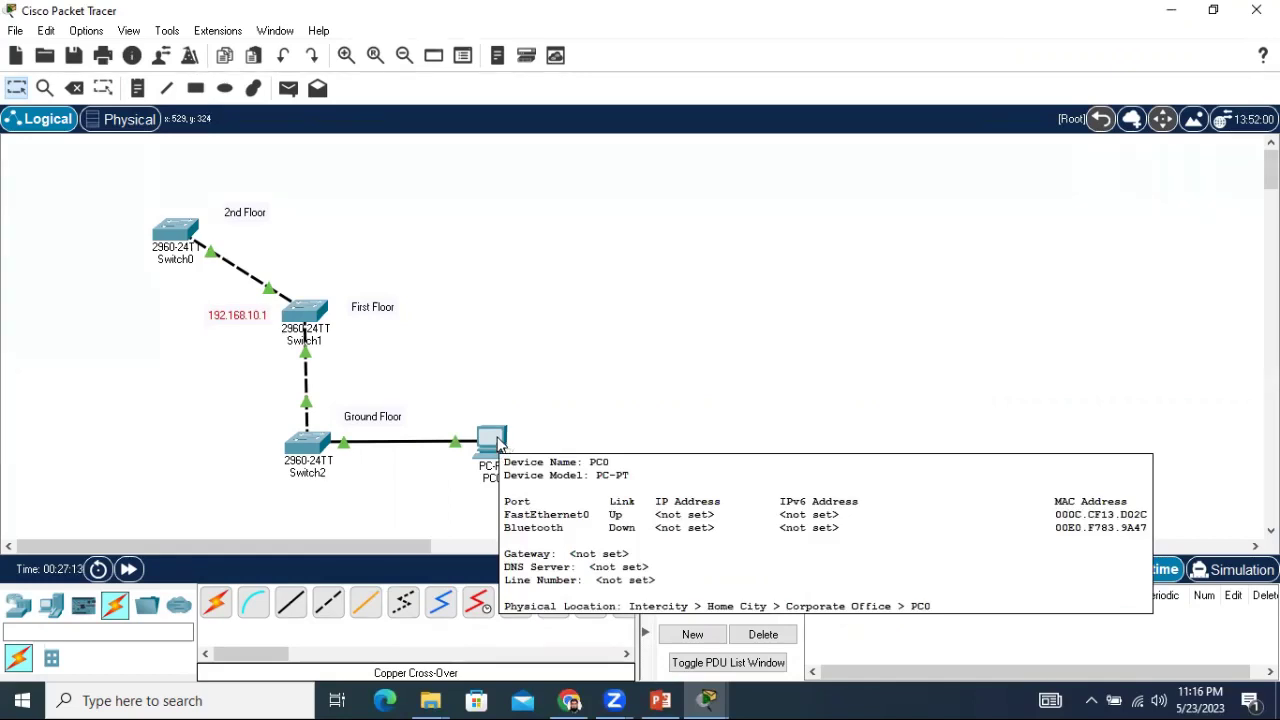
click(139, 88)
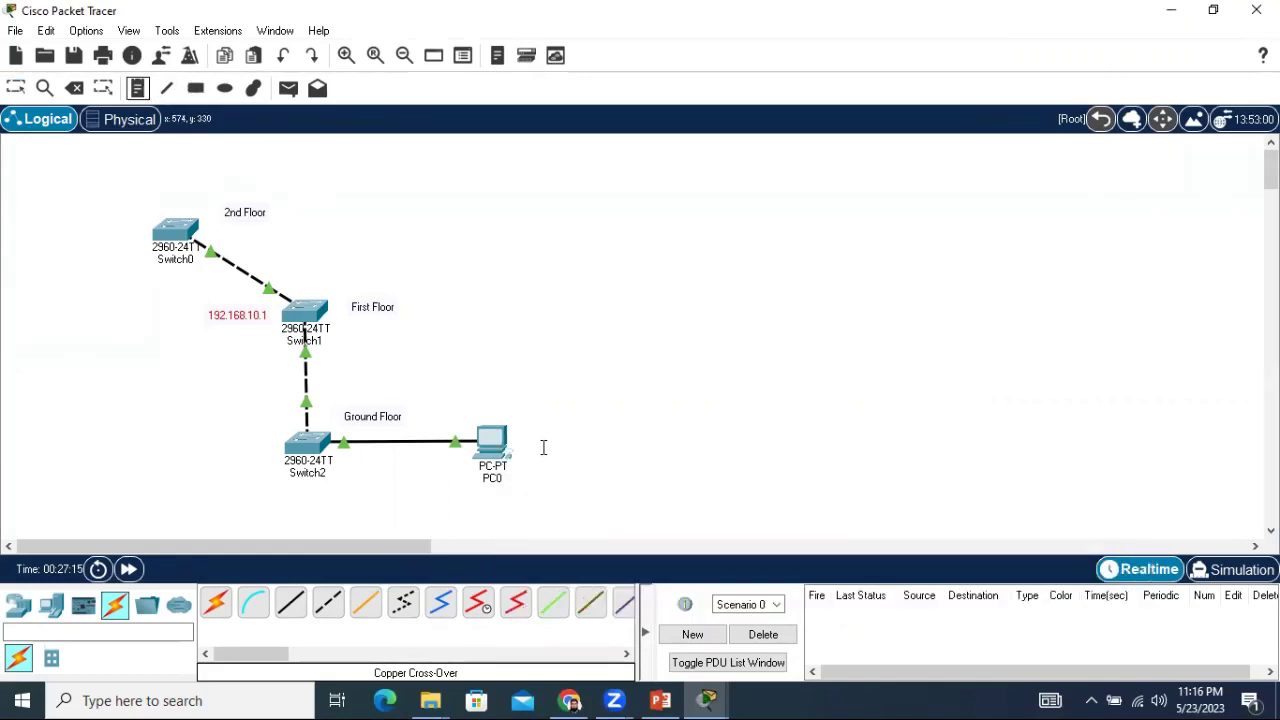
click(525, 432)
text(1)
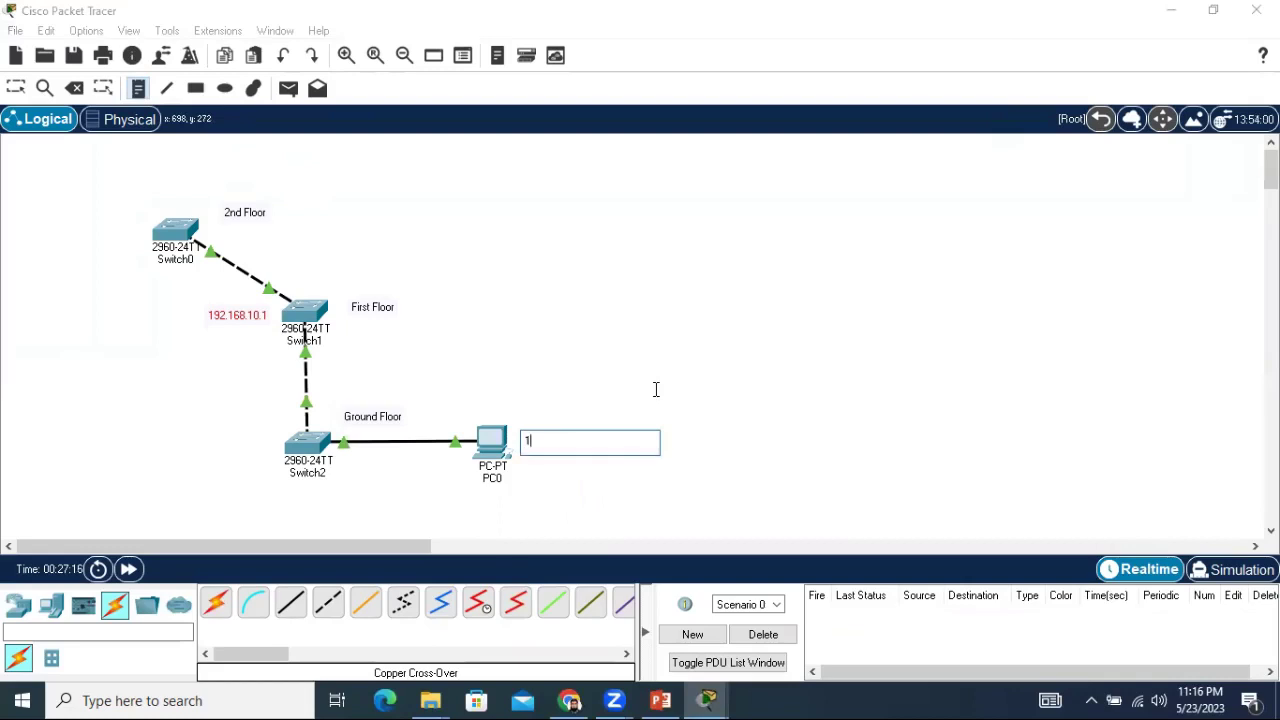
text(92.168.10.20)
key(Escape)
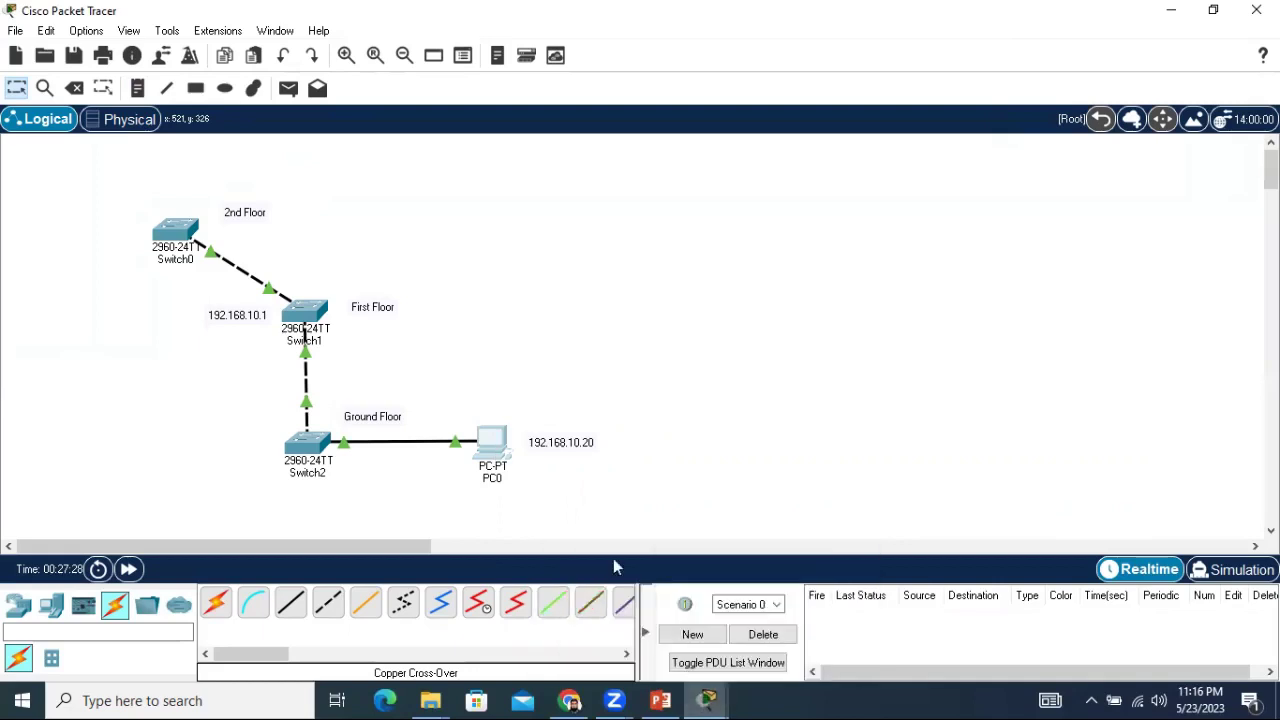
In PC0's IP Configuration enter 192.168.10.20, letting the mask auto-fill to 255.255.255.0.
click(705, 697)
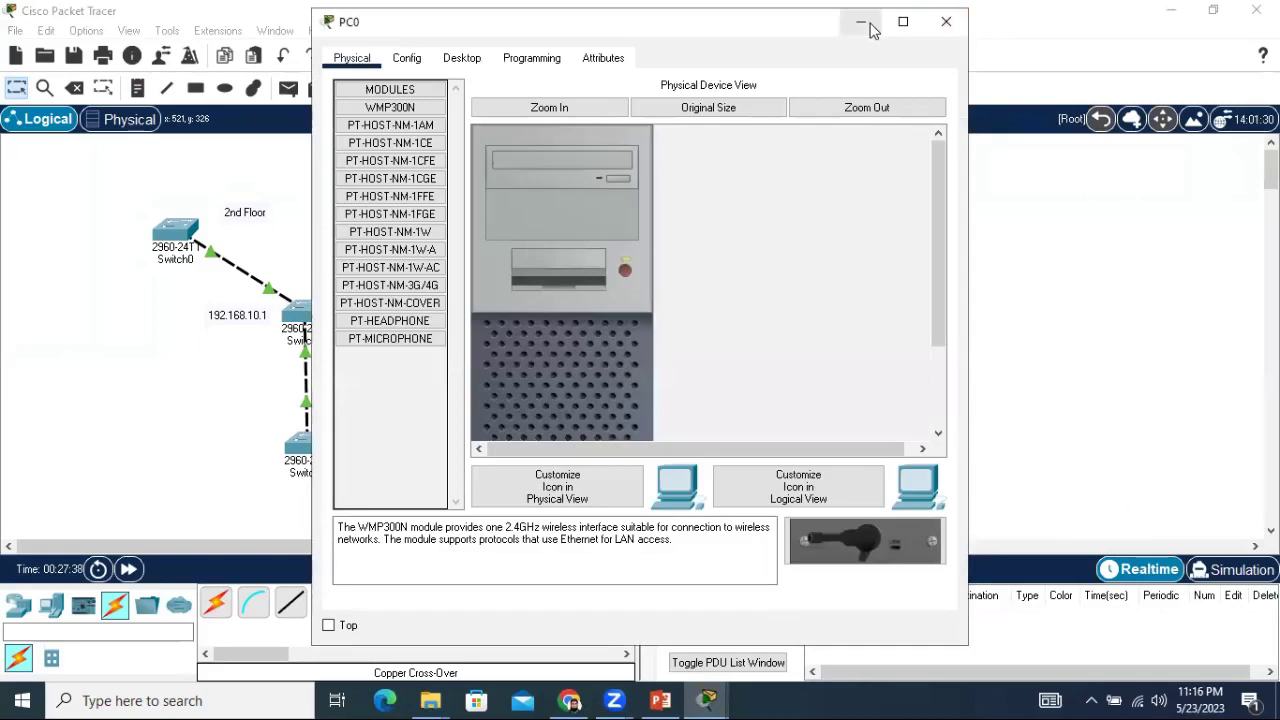
click(870, 28)
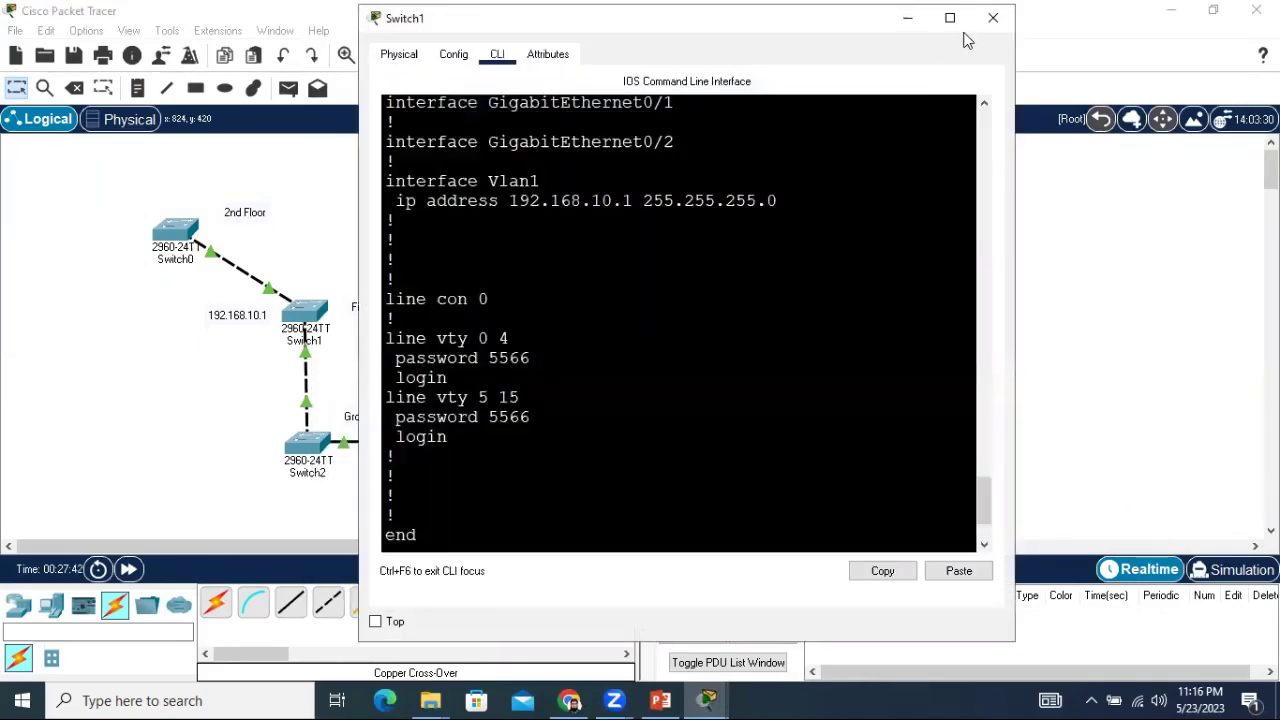
click(991, 14)
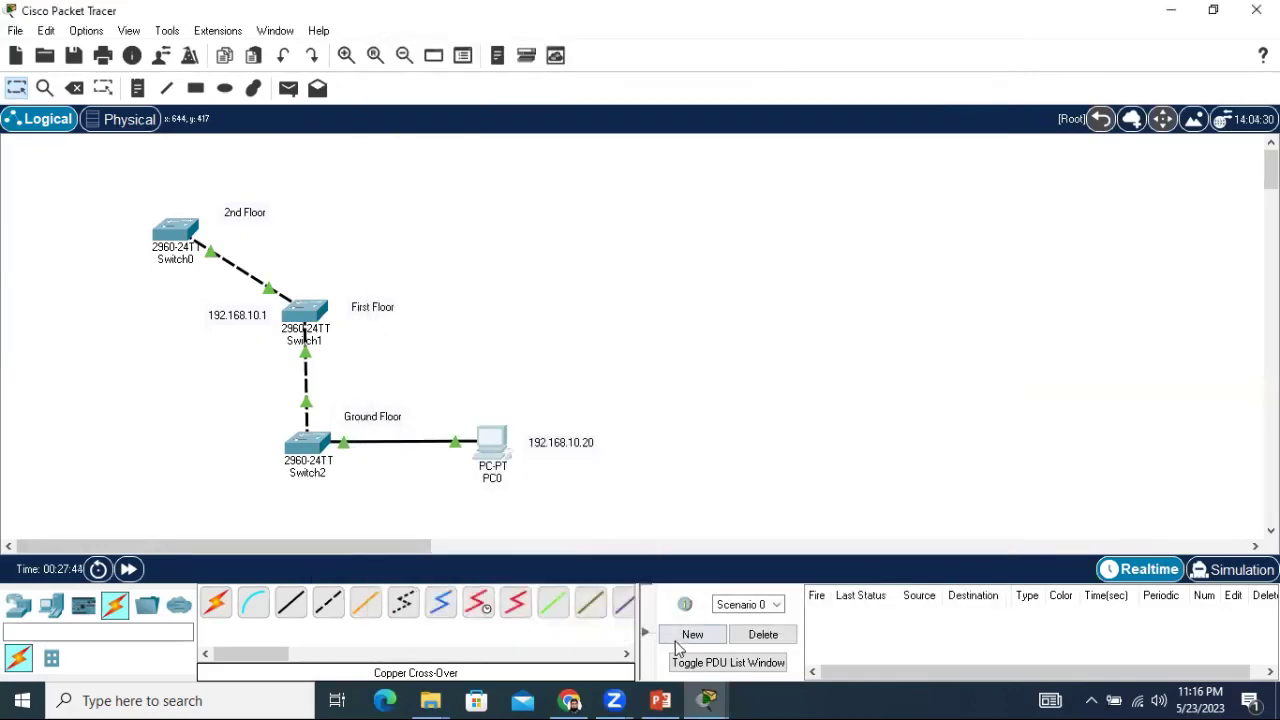
click(706, 698)
click(767, 608)
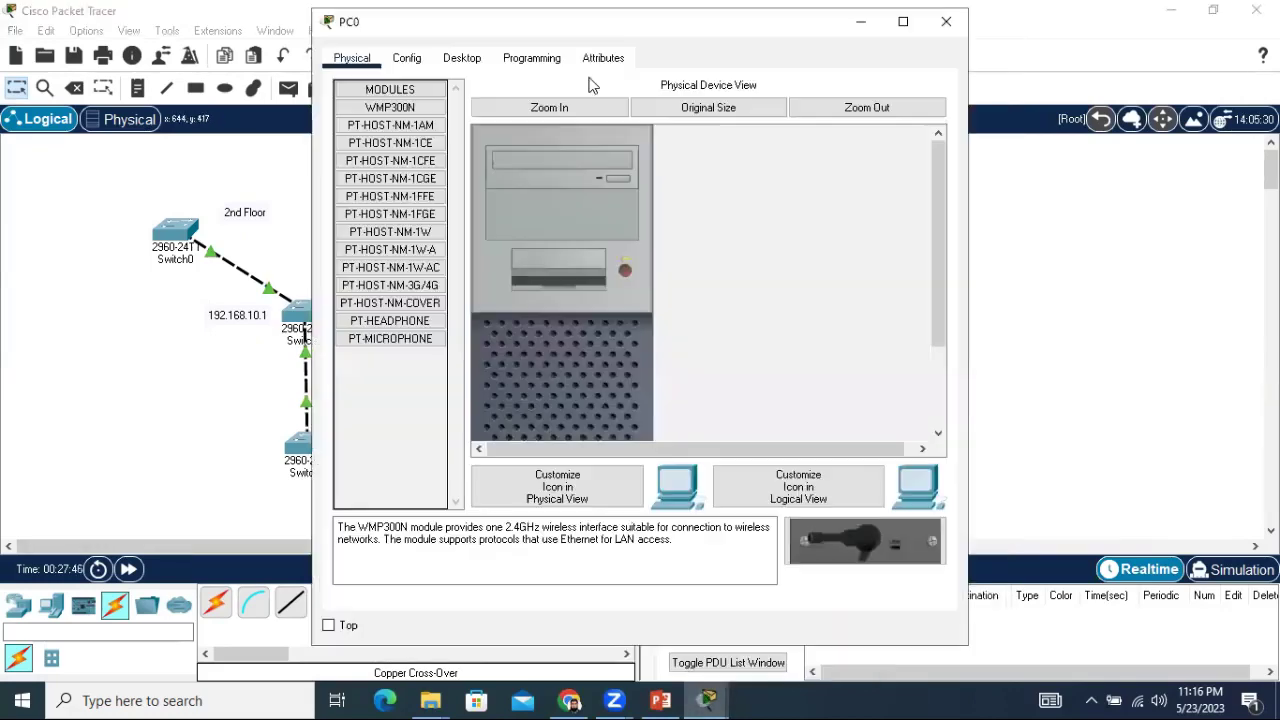
click(462, 60)
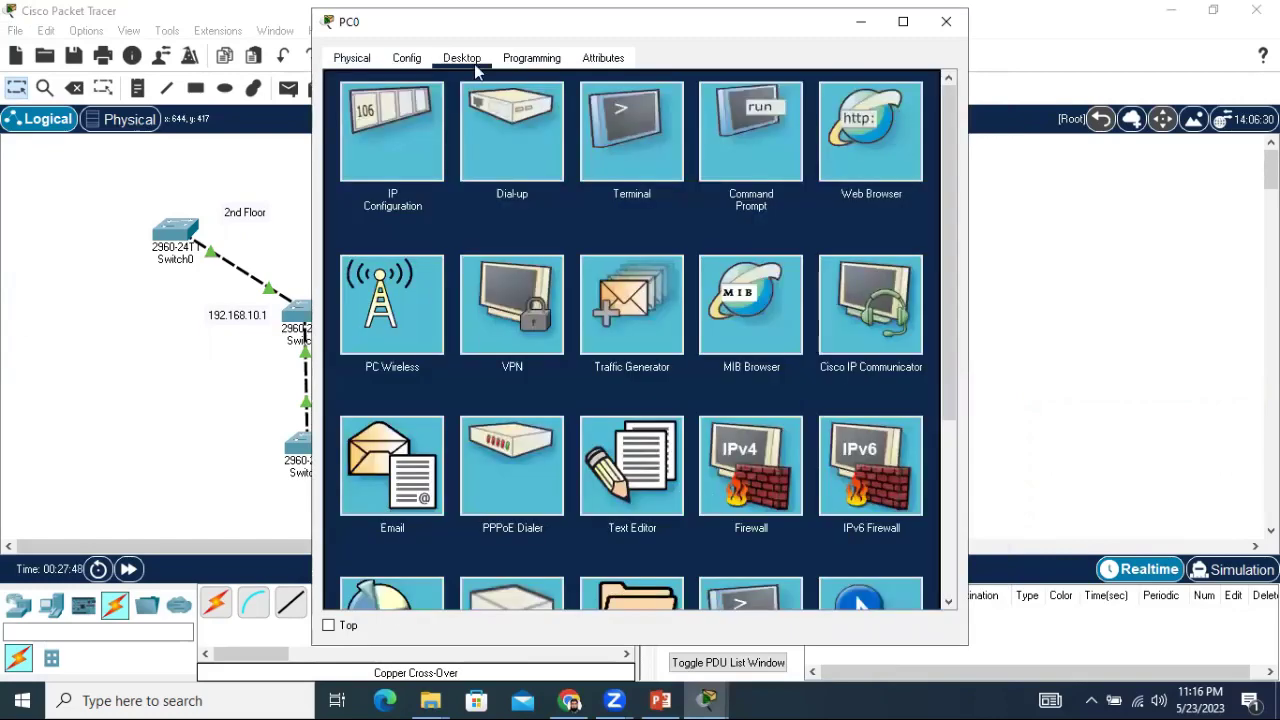
click(409, 157)
click(564, 188)
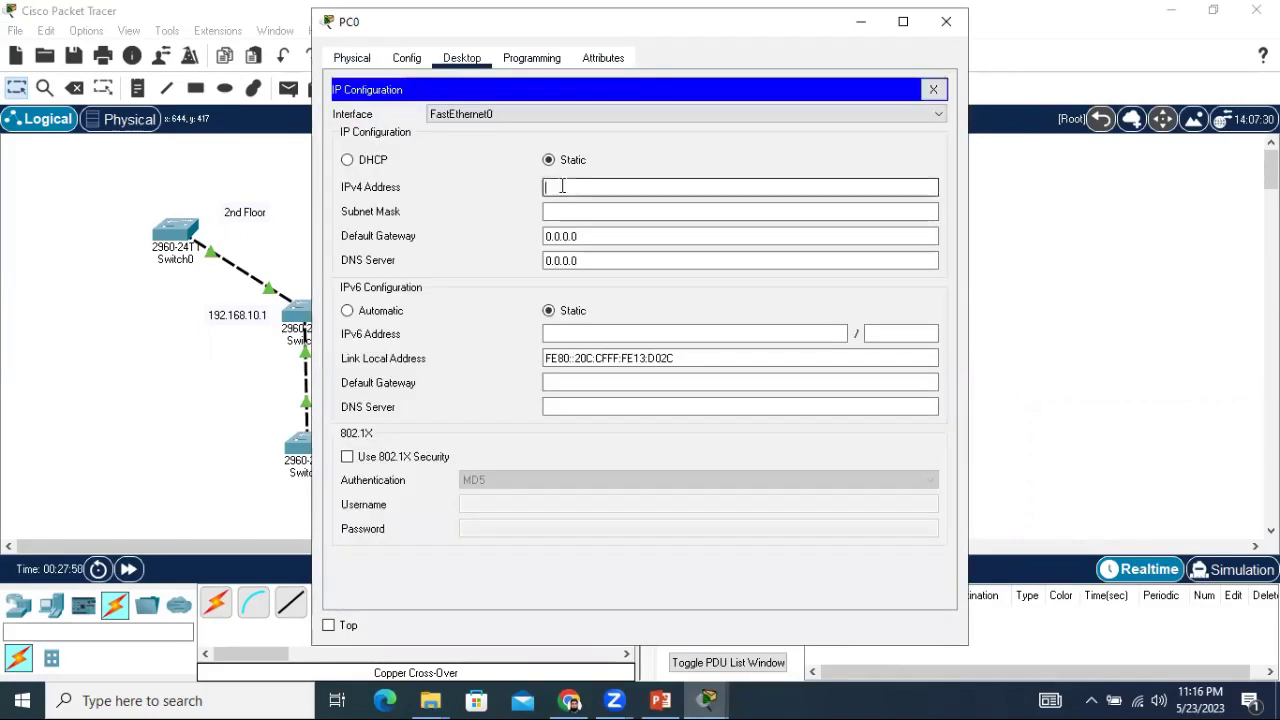
text(192.168.10.20)
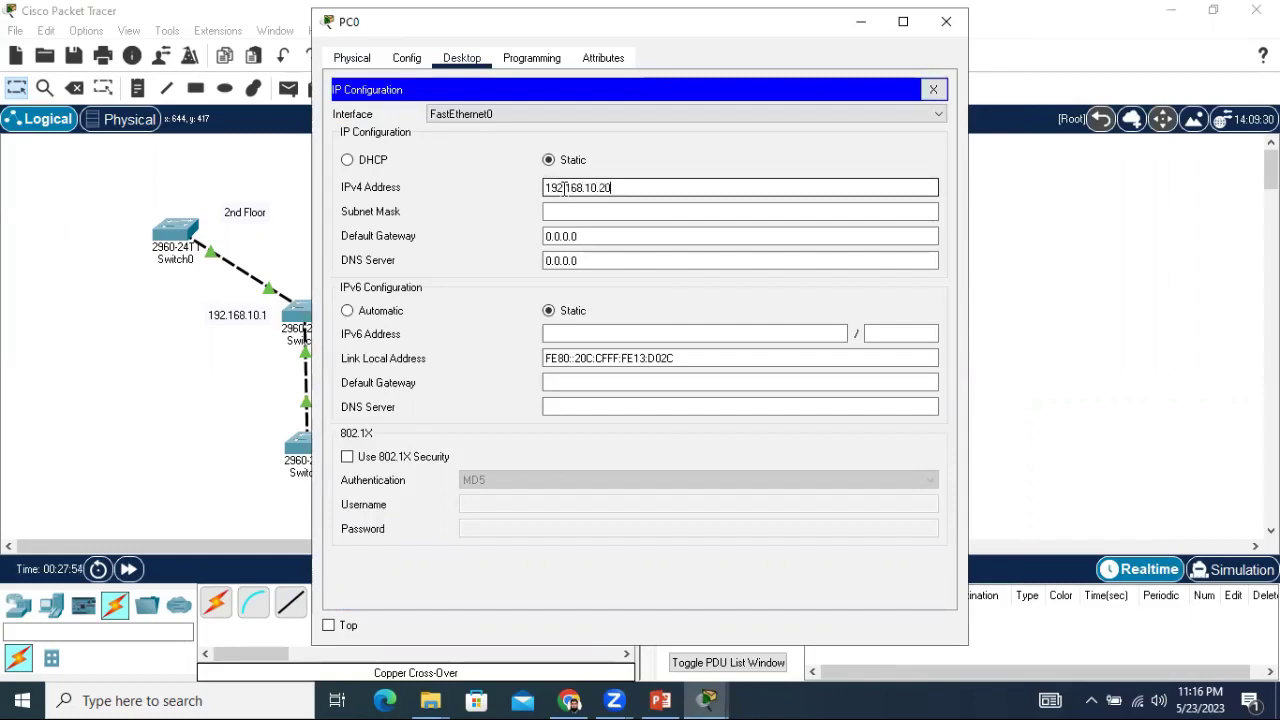
click(646, 210)
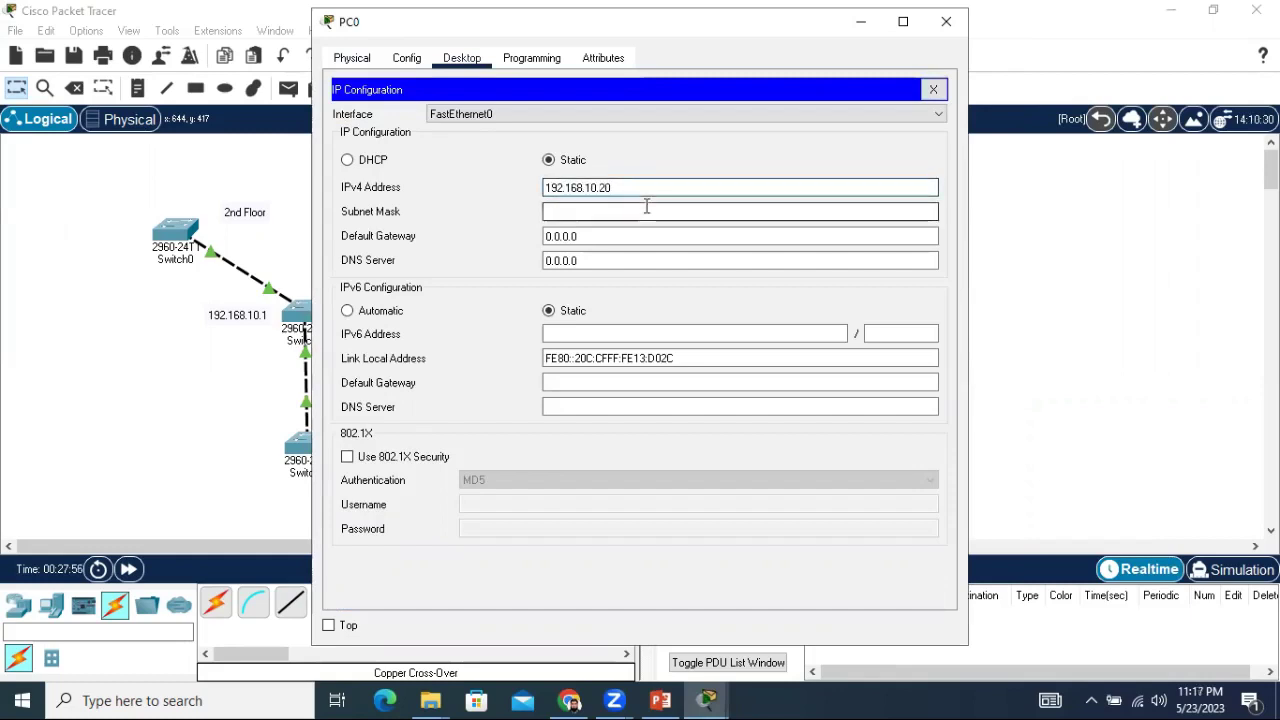
Close PC0's IP Configuration and open the Command Prompt on PC0's Desktop.
click(946, 21)
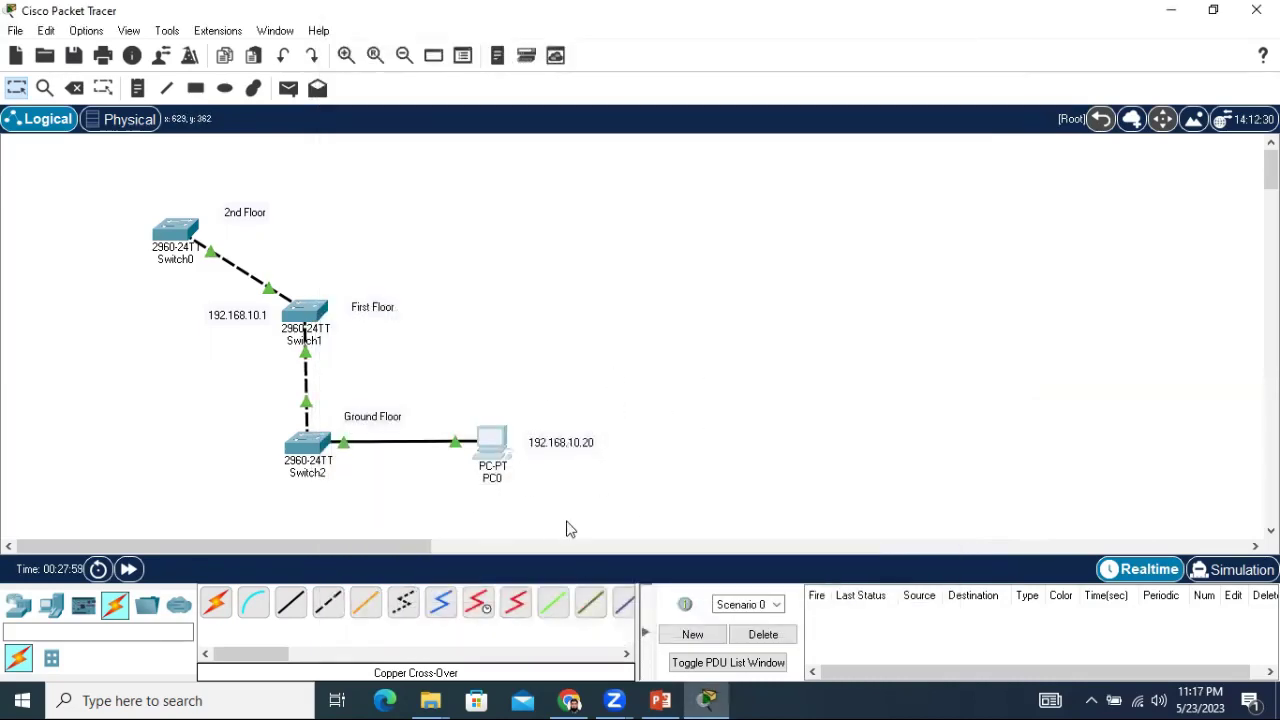
mouse_move(505, 455)
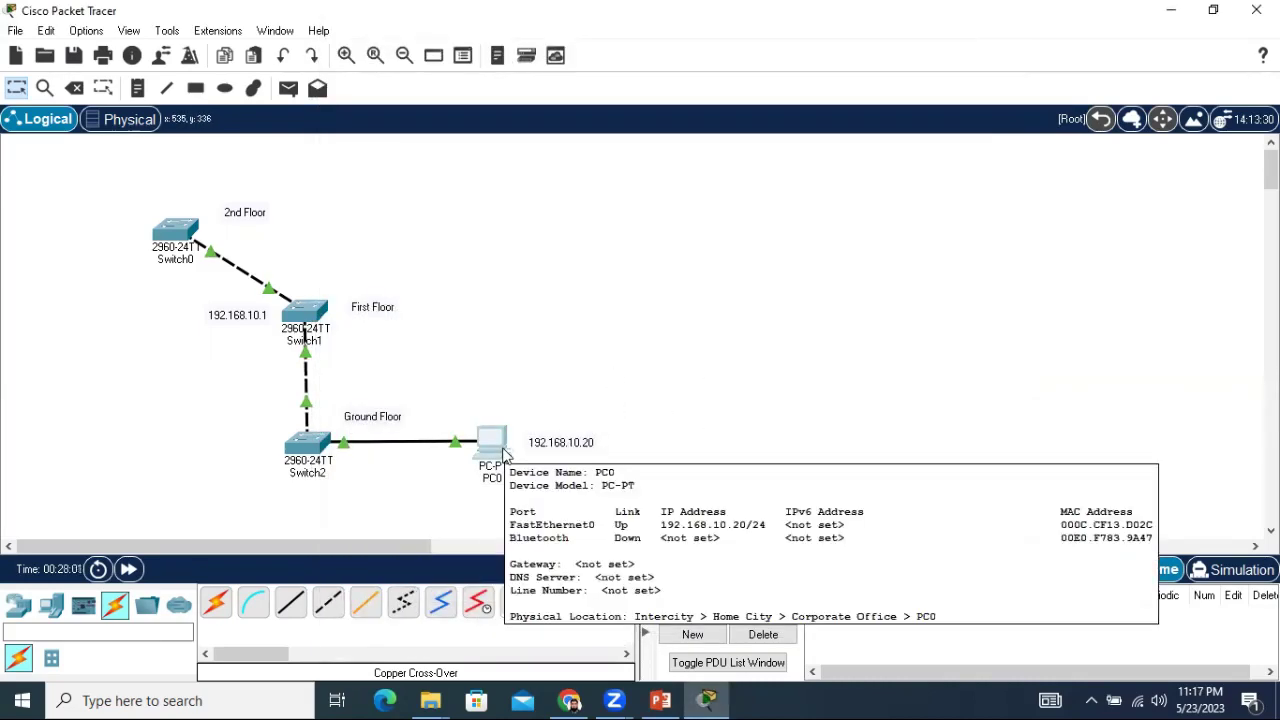
click(500, 447)
click(500, 447)
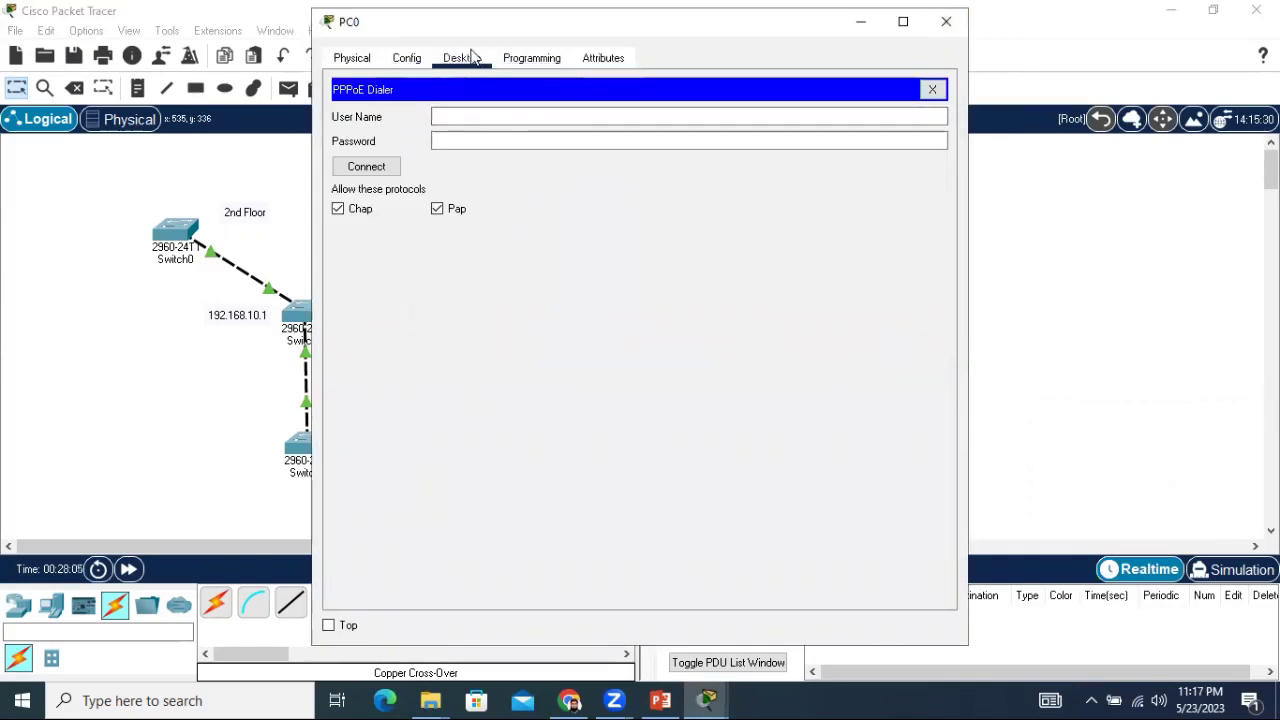
click(932, 89)
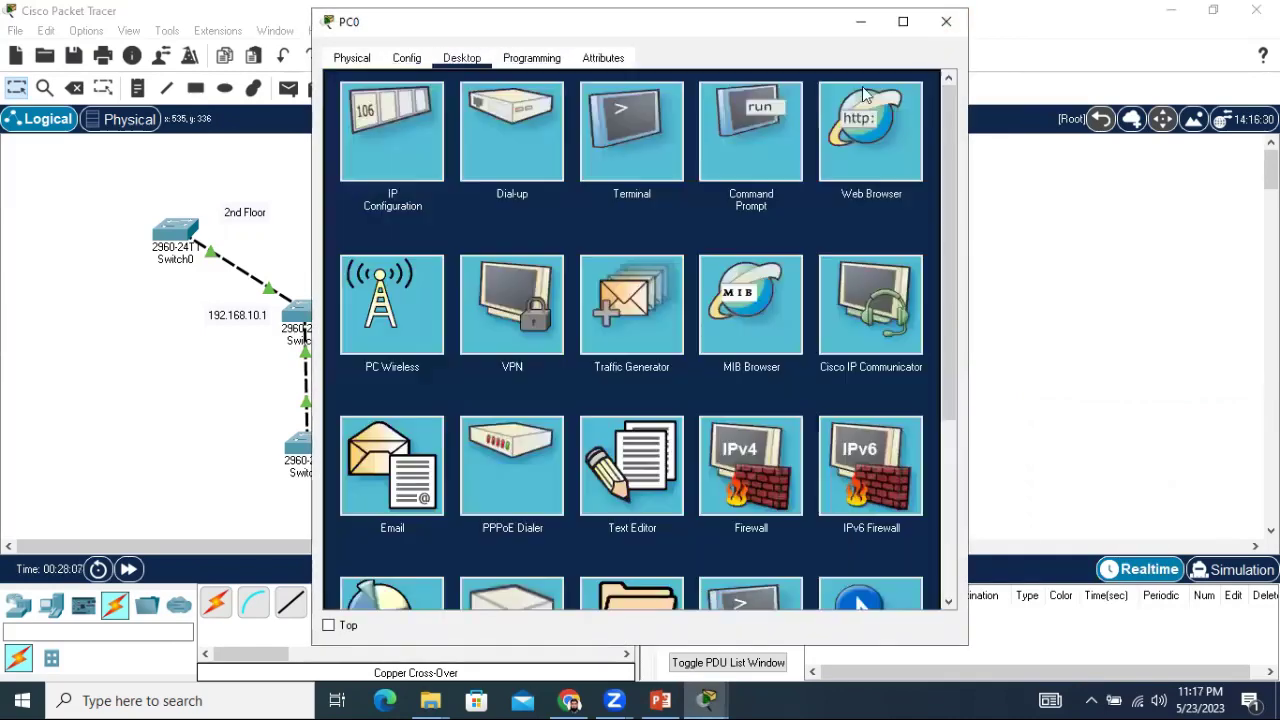
click(765, 146)
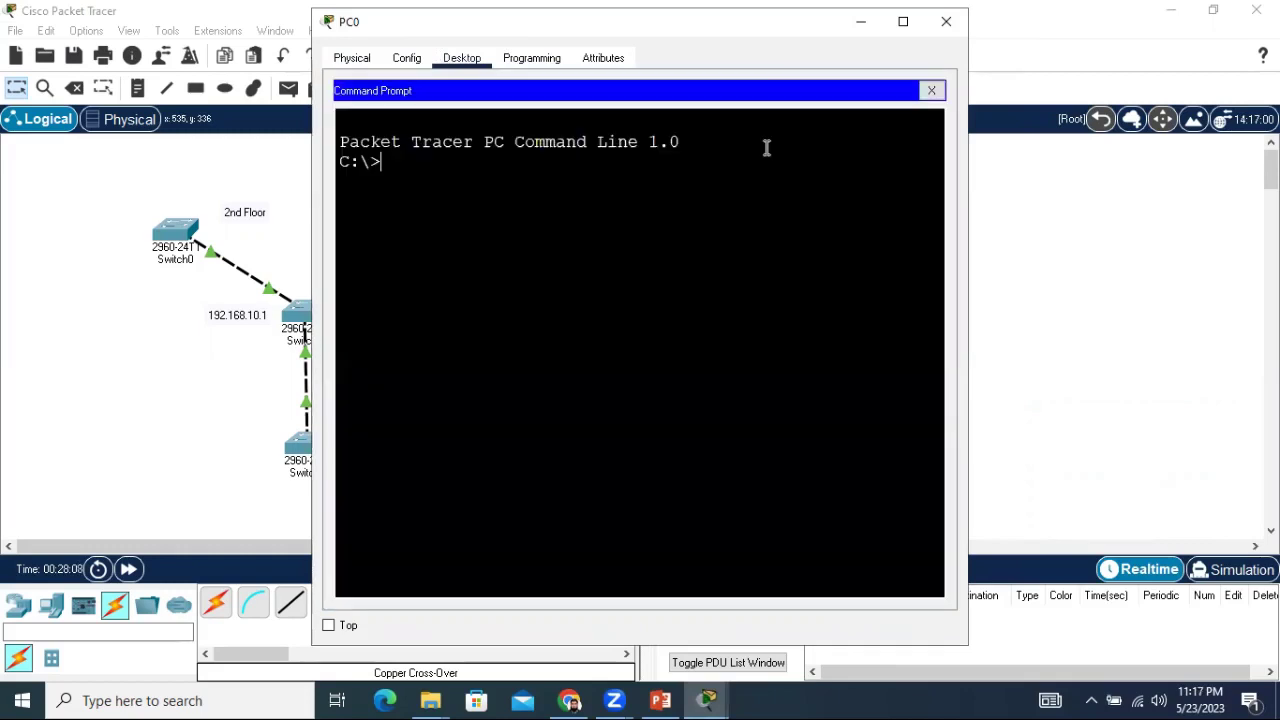
Maximize the PC0 Command Prompt window to fill the screen.
double_click(778, 33)
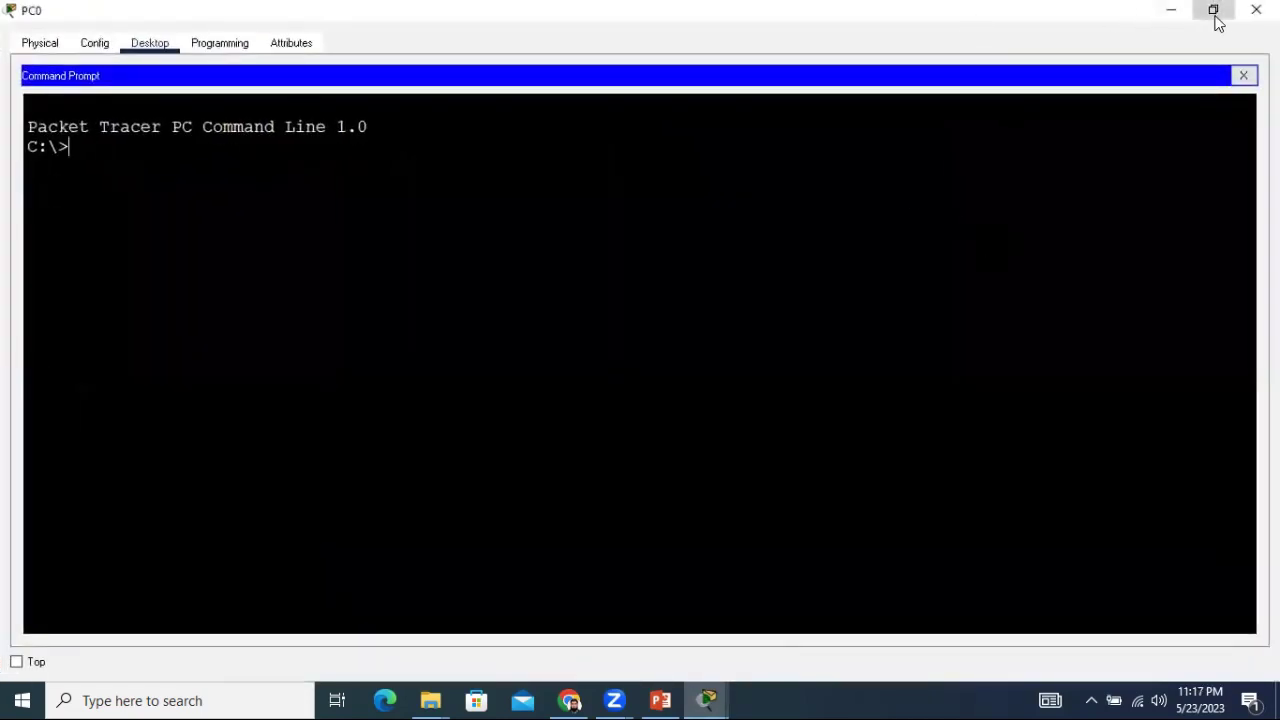
click(1212, 14)
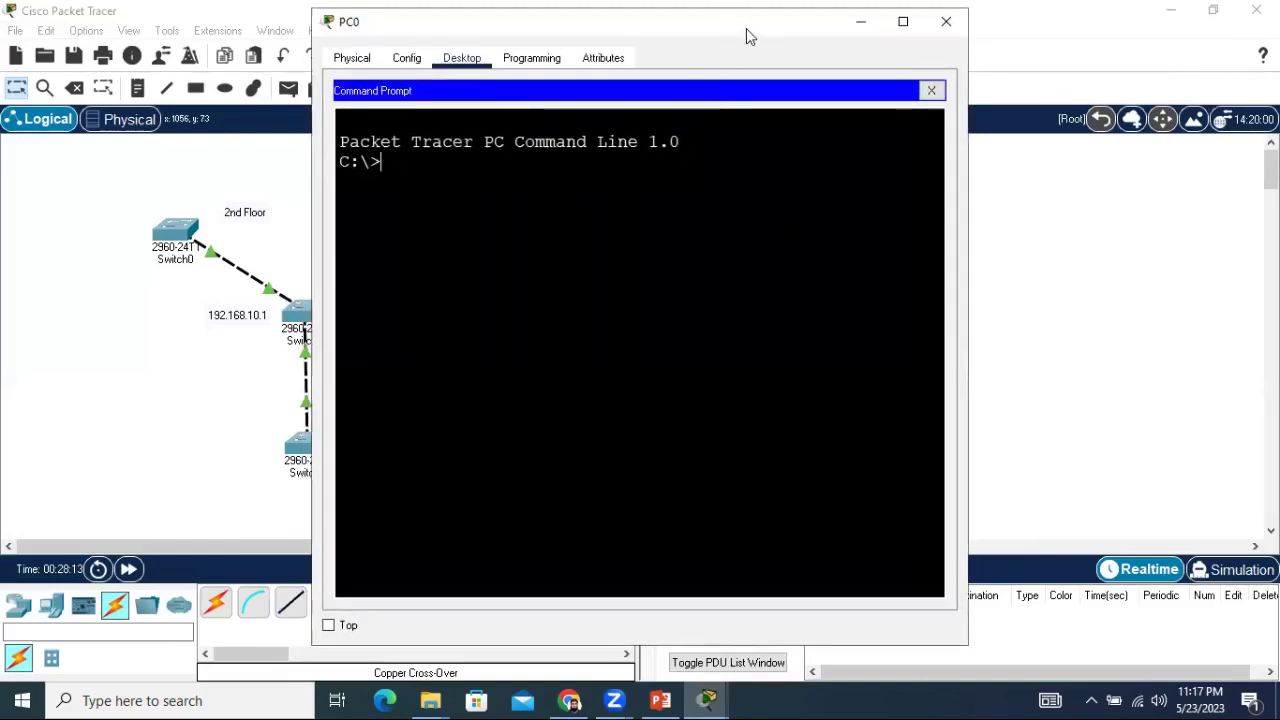
drag(741, 31, 855, 28)
click(1023, 16)
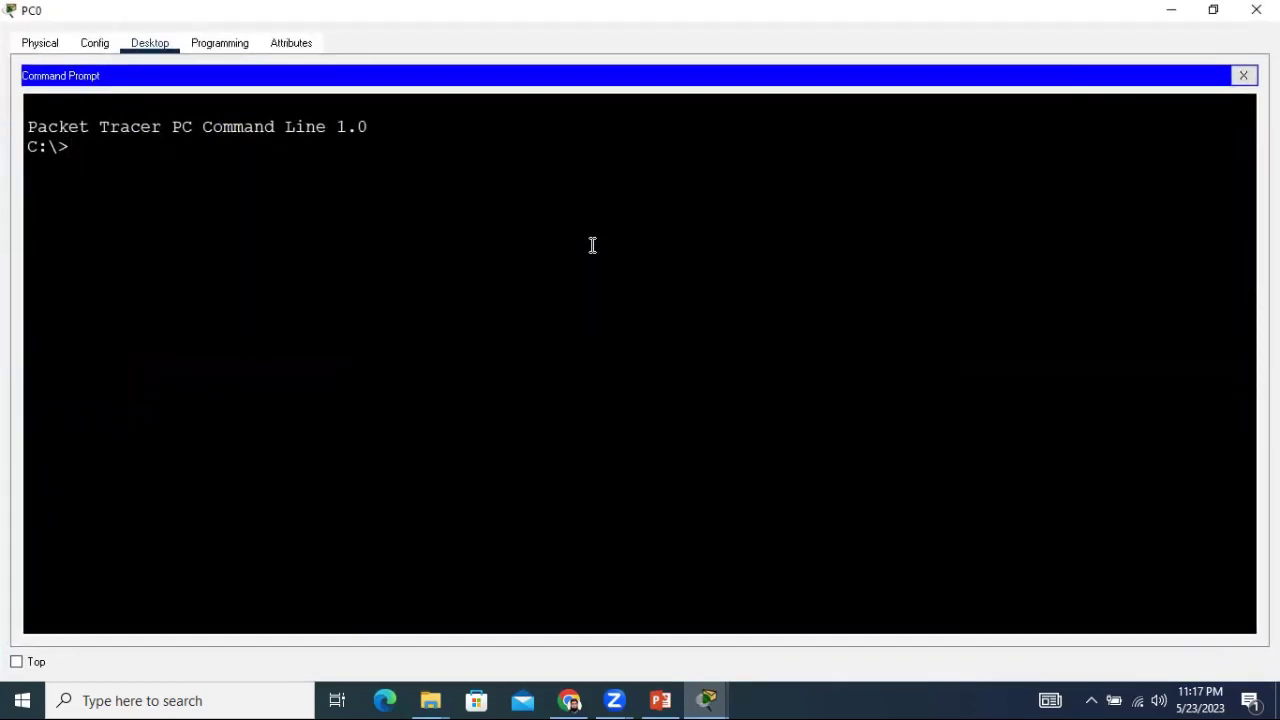
Ping 192.168.10.1 from PC0 twice; the second run returns 4 of 4 replies with 0% loss.
text(ping 192.168.10)
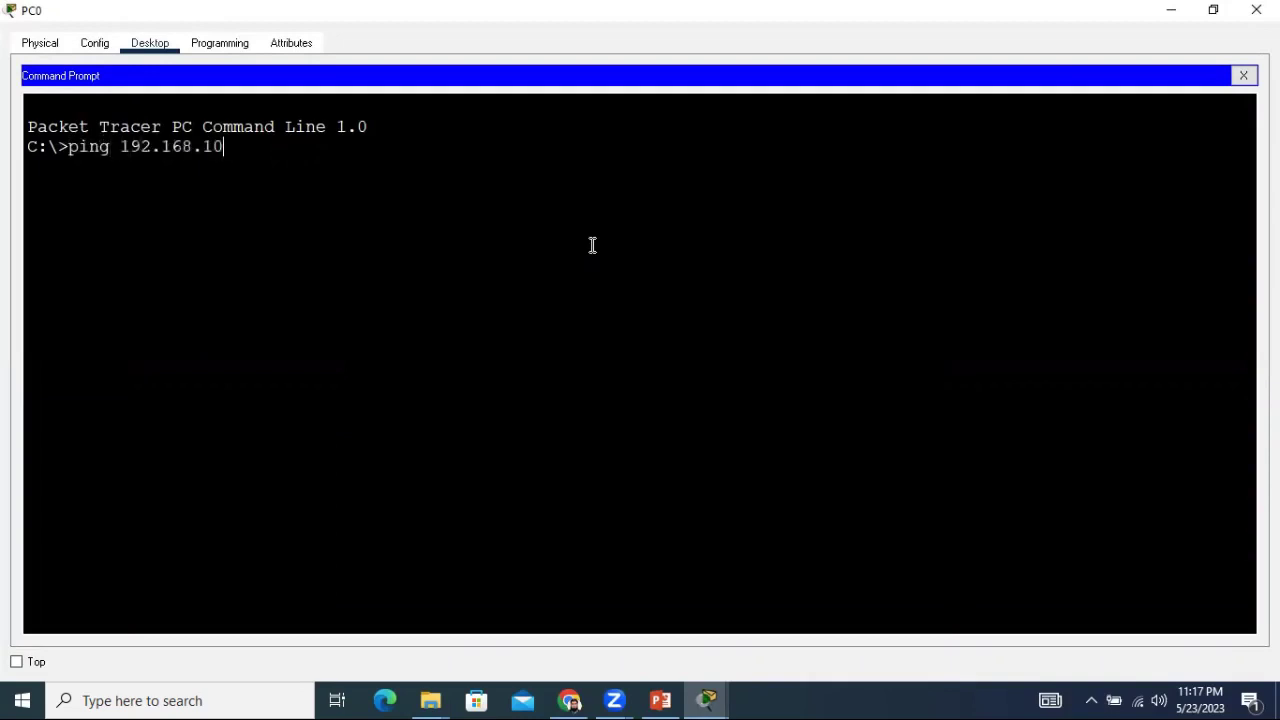
text(.1)
key(Return)
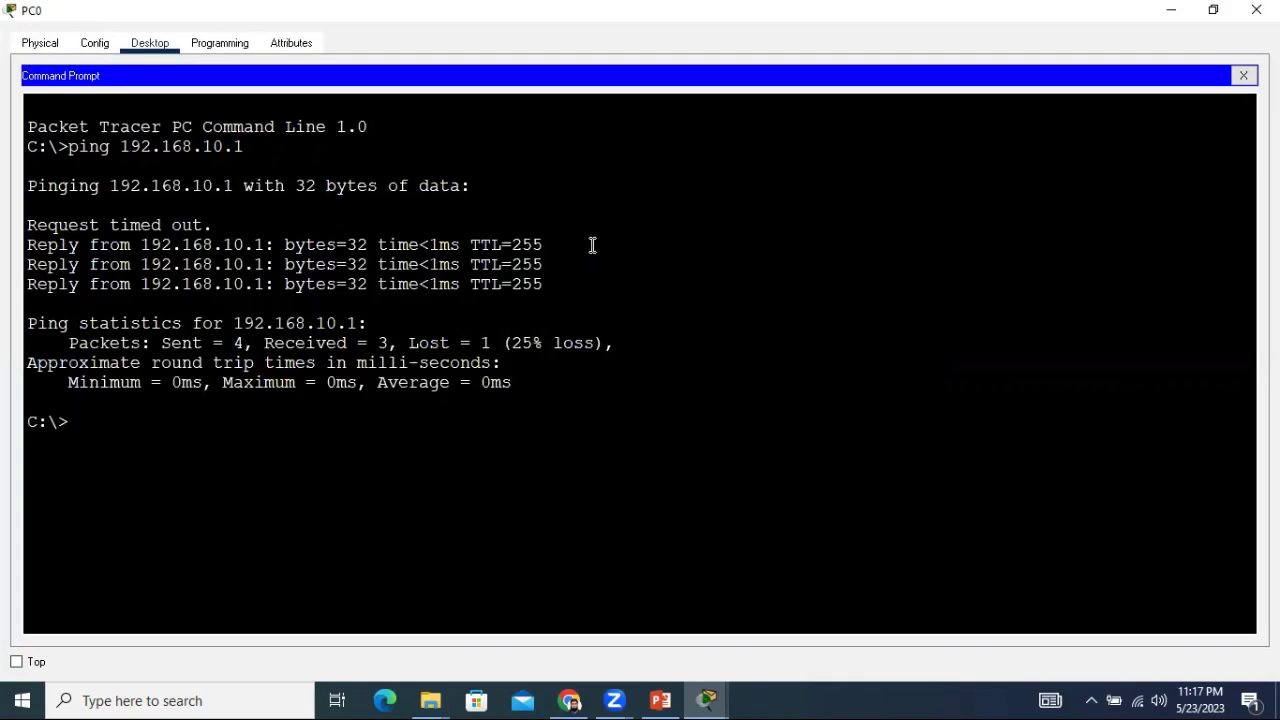
text(ping 192.168.10.1)
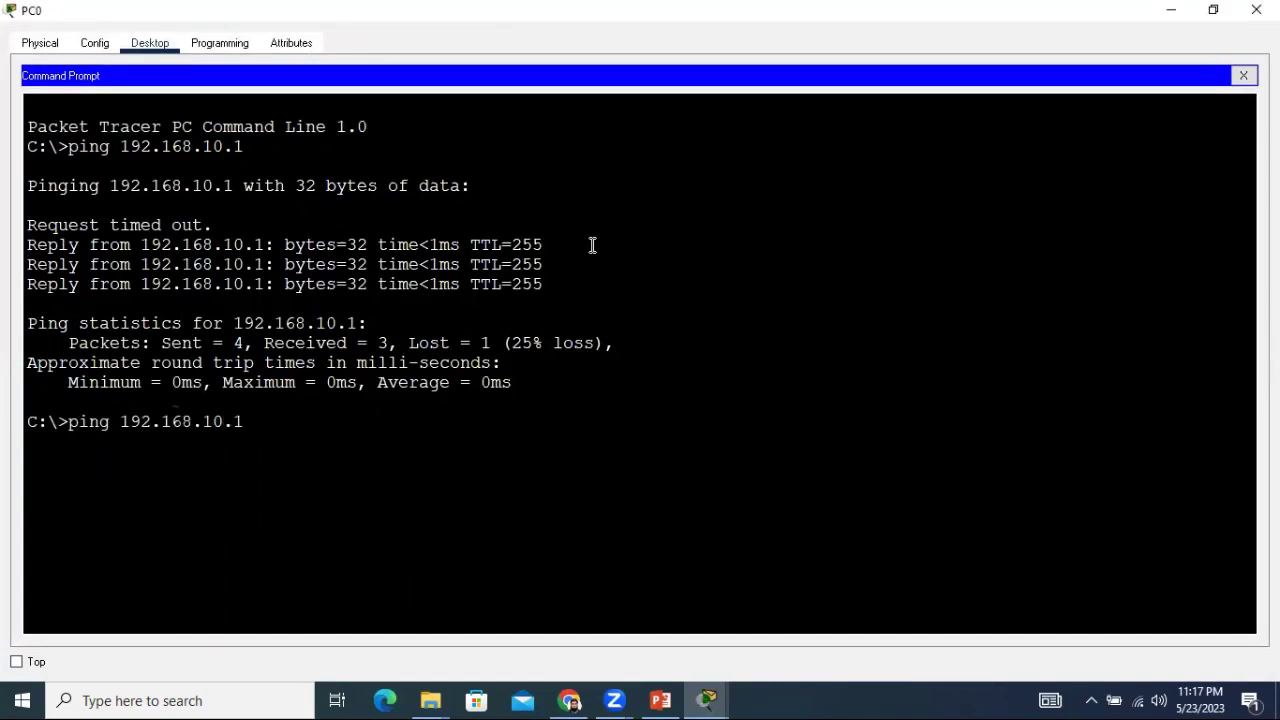
key(Return)
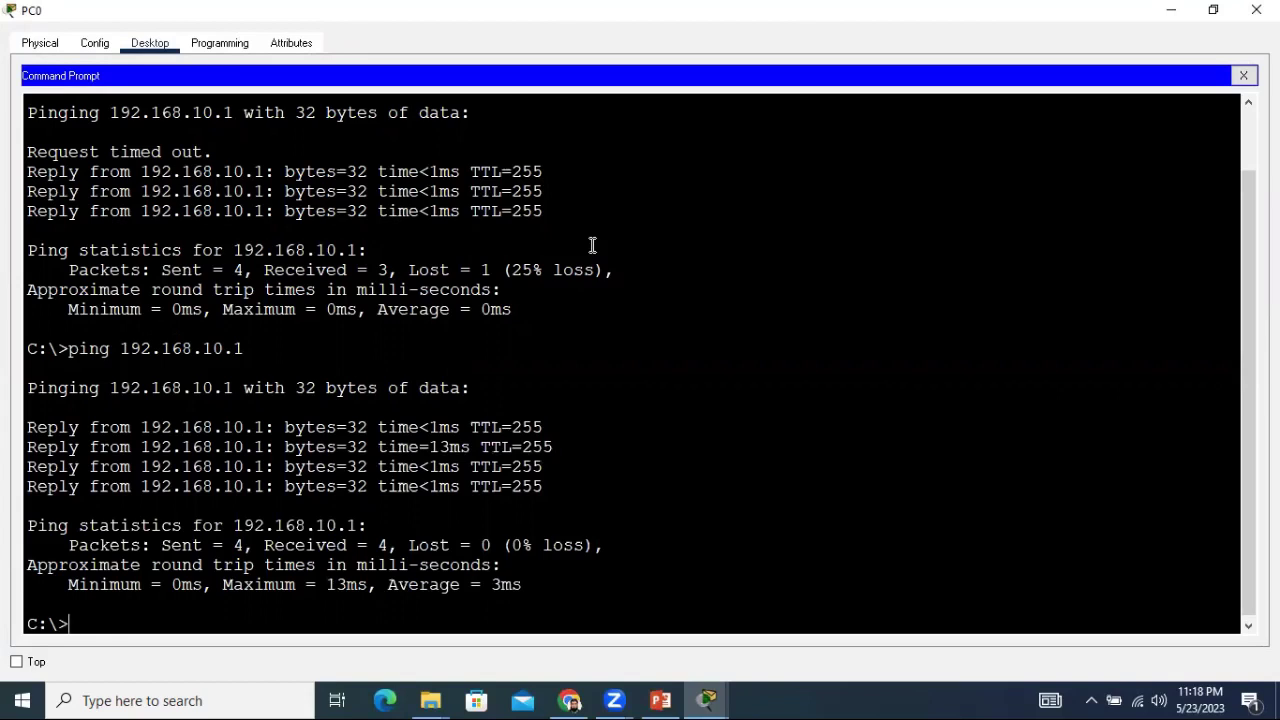
key(Return)
key(Return)
key(Return)
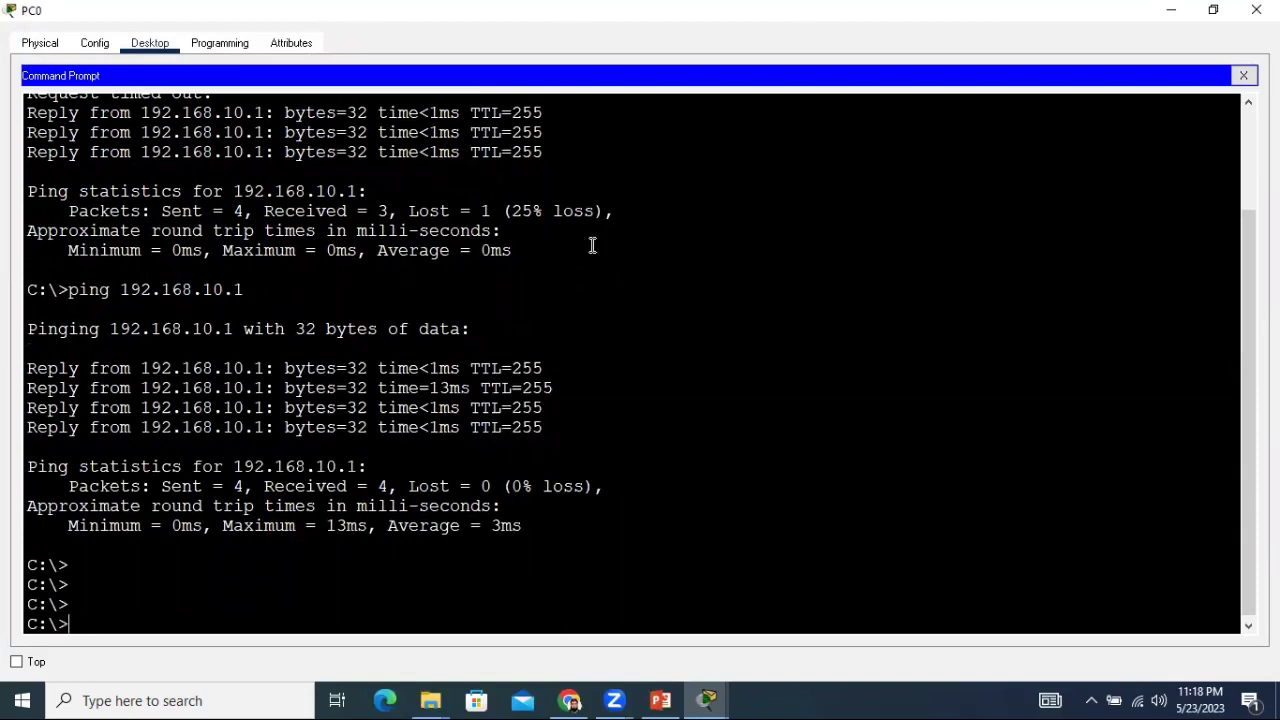
Telnet from PC0 to 192.168.10.1 and enter the VTY password to reach the Switch> prompt.
text(telnet 192.168)
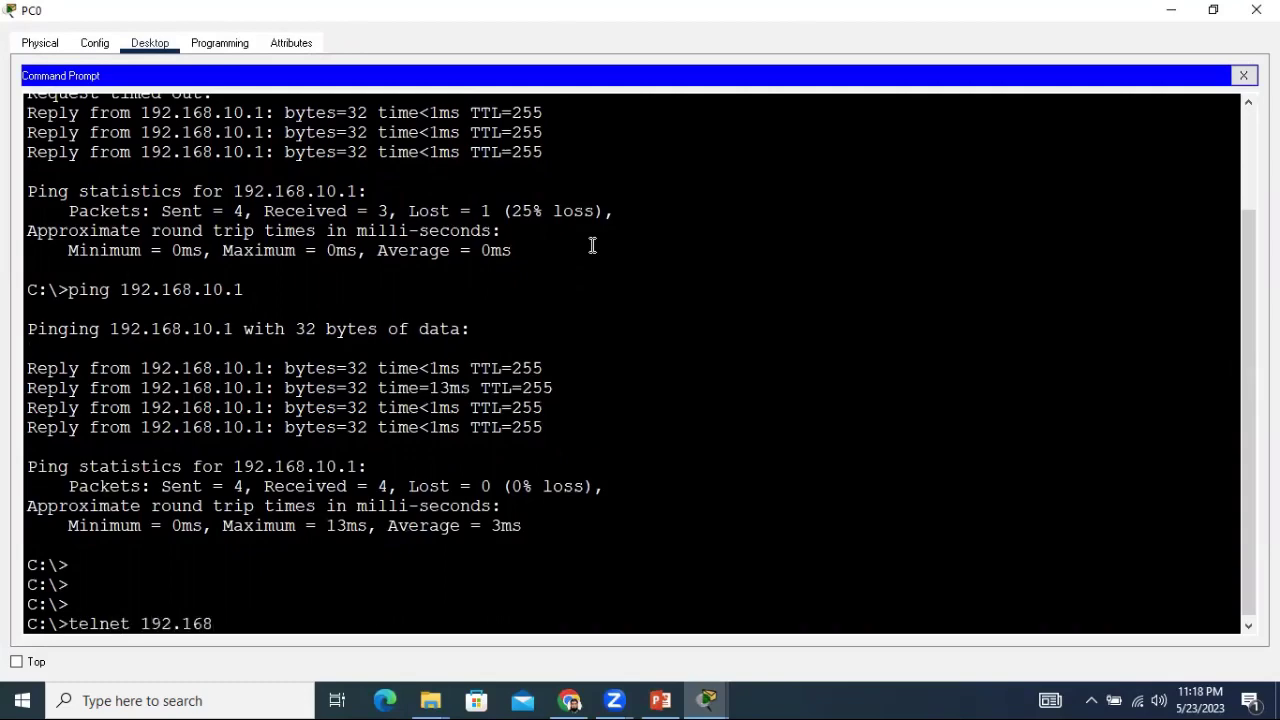
text(.10.1)
key(Return)
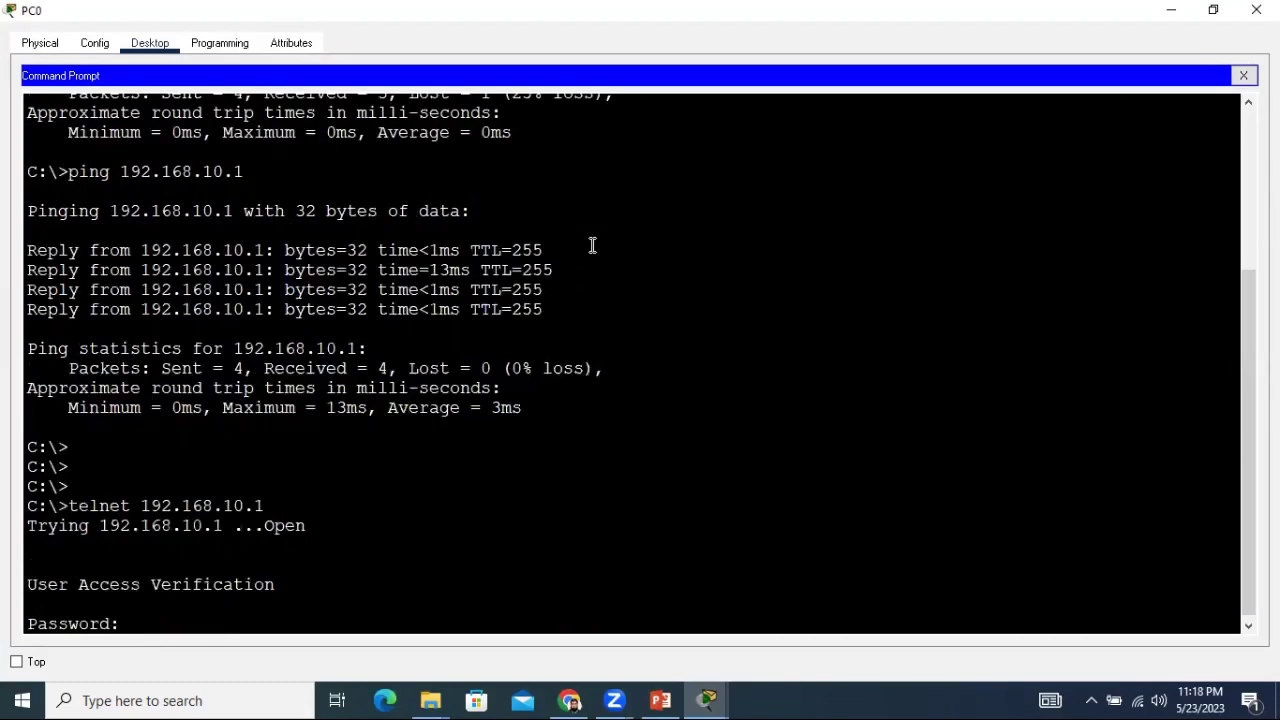
key(Return)
key(Return)
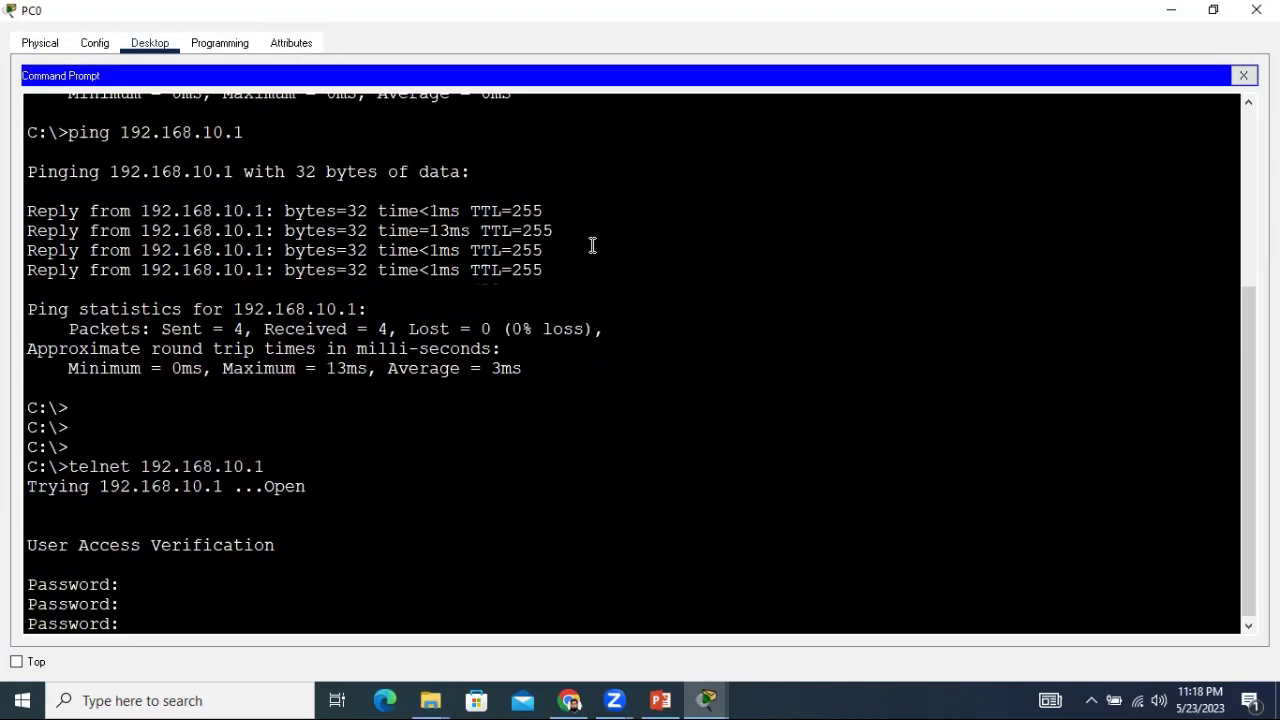
key(Return)
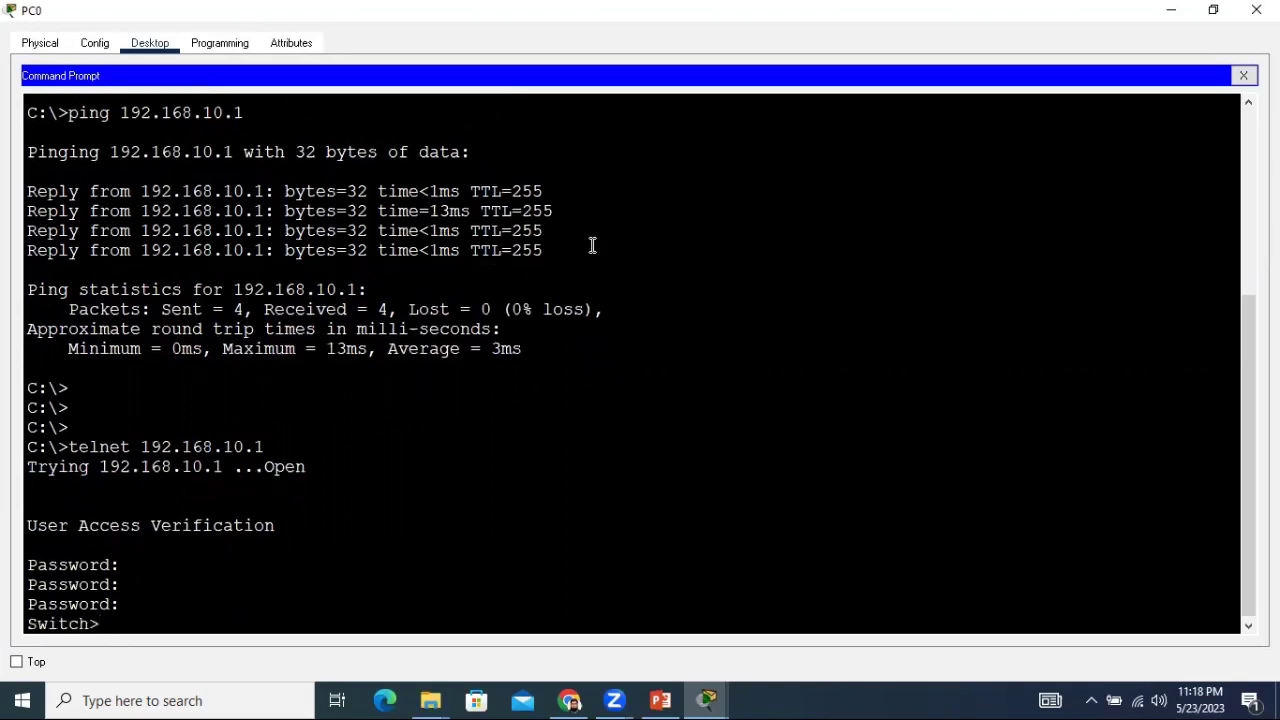
key(Return)
key(Return)
key(Return)
key(Return)
key(Return)
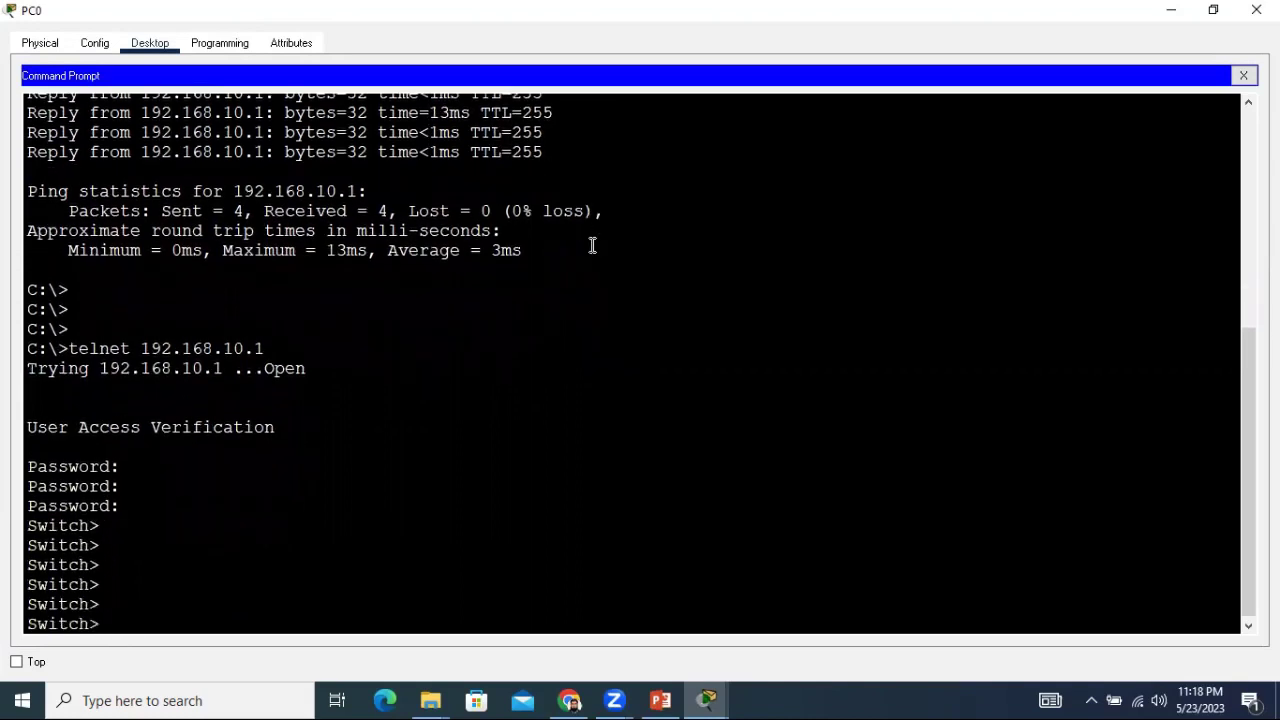
double_click(40, 292)
drag(29, 526, 166, 534)
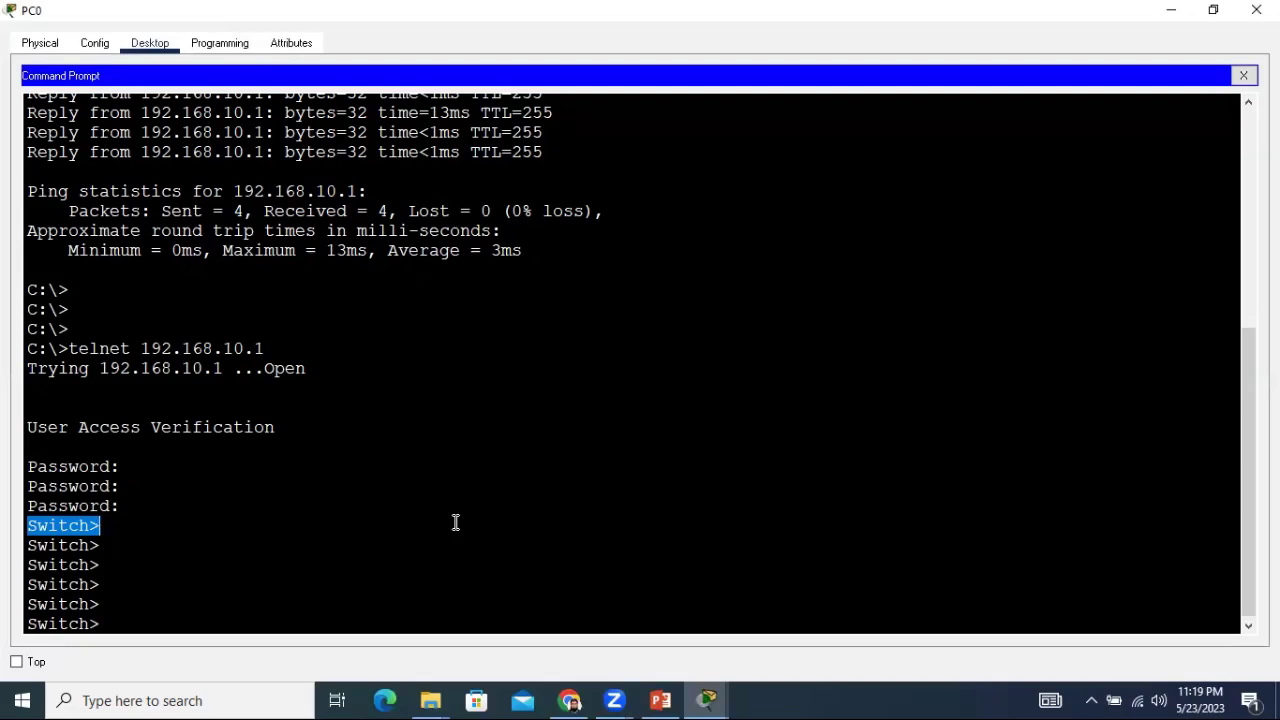
key(Return)
key(Return)
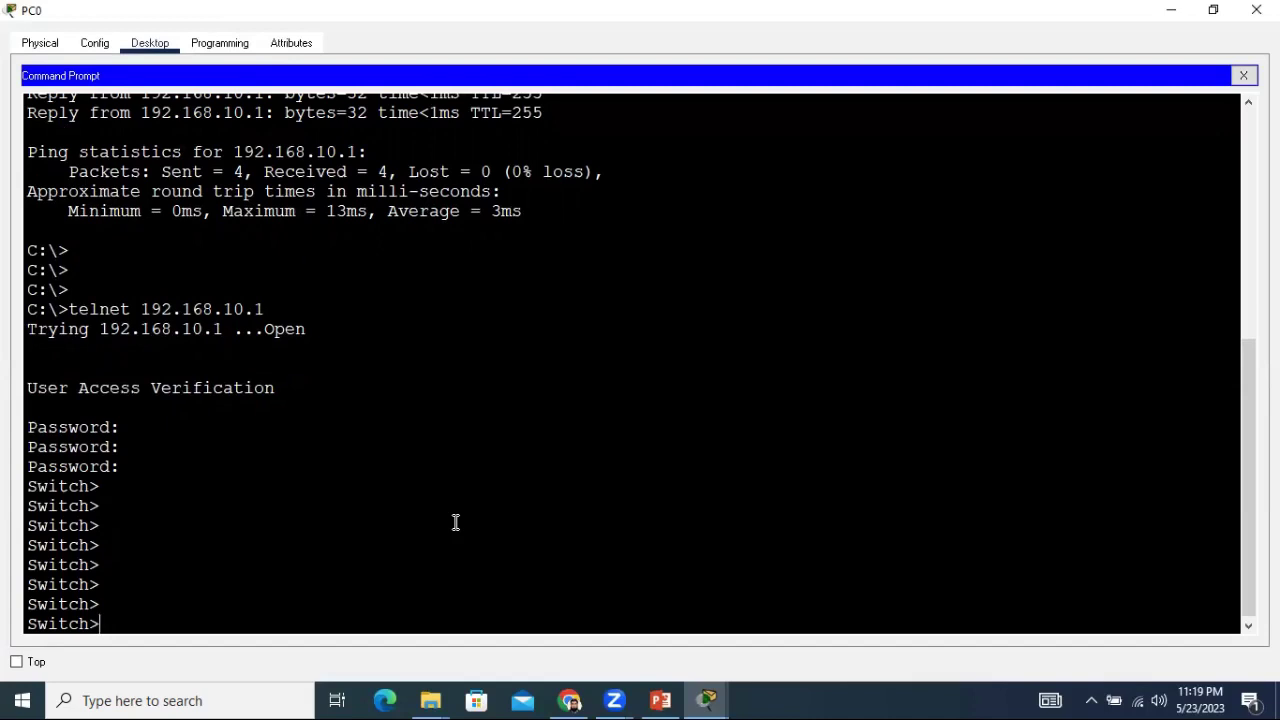
Enter privileged mode with enable, then global configuration mode with conf t.
text(enable)
key(Return)
key(Return)
key(Return)
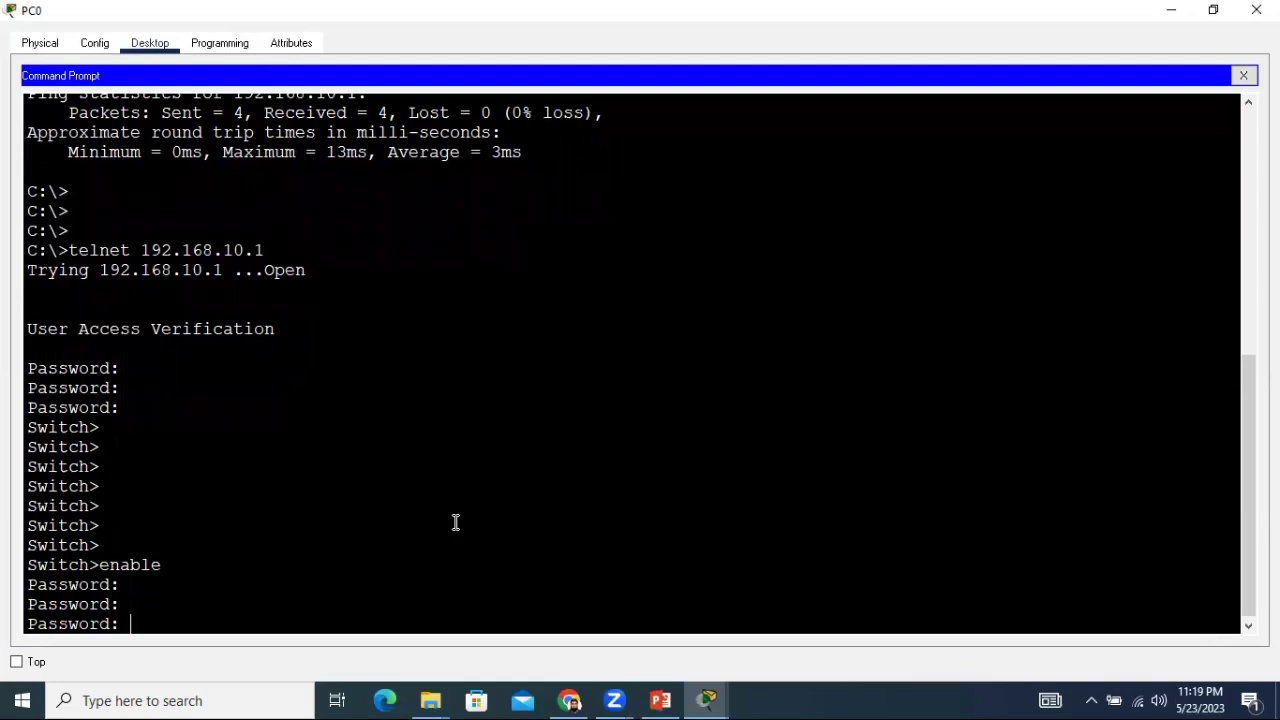
key(Return)
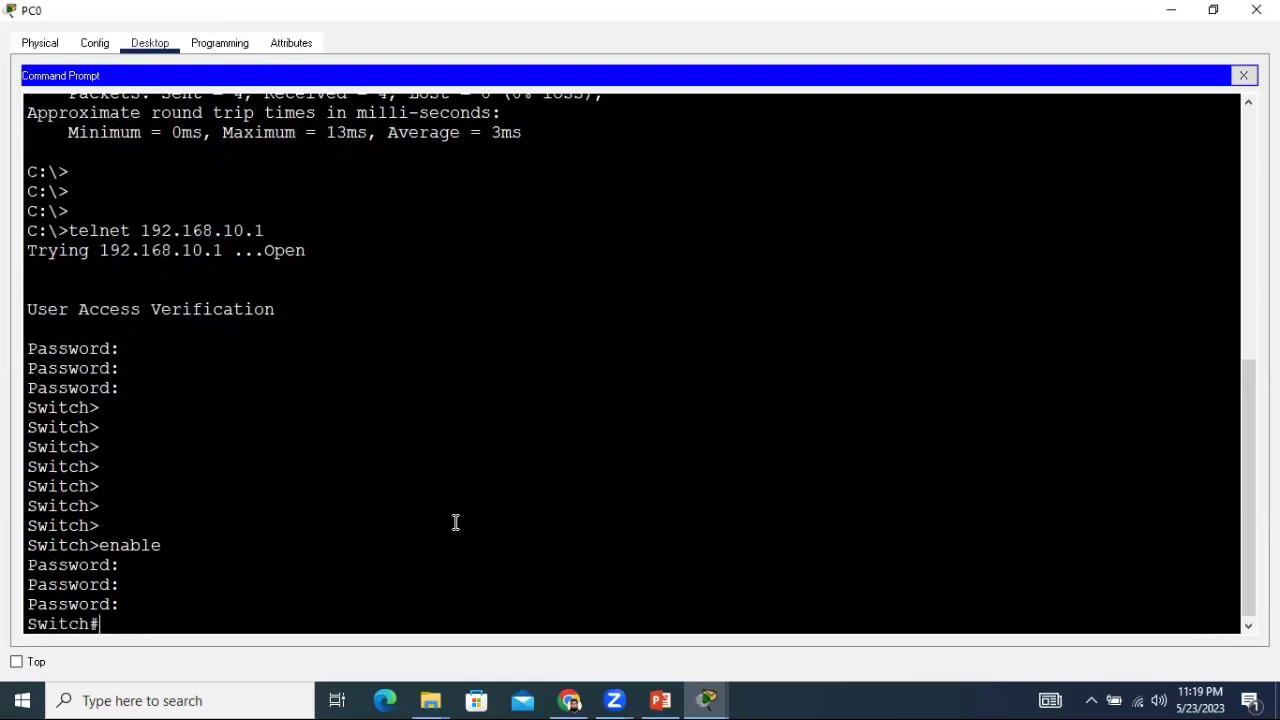
key(Return)
key(Return)
key(Return)
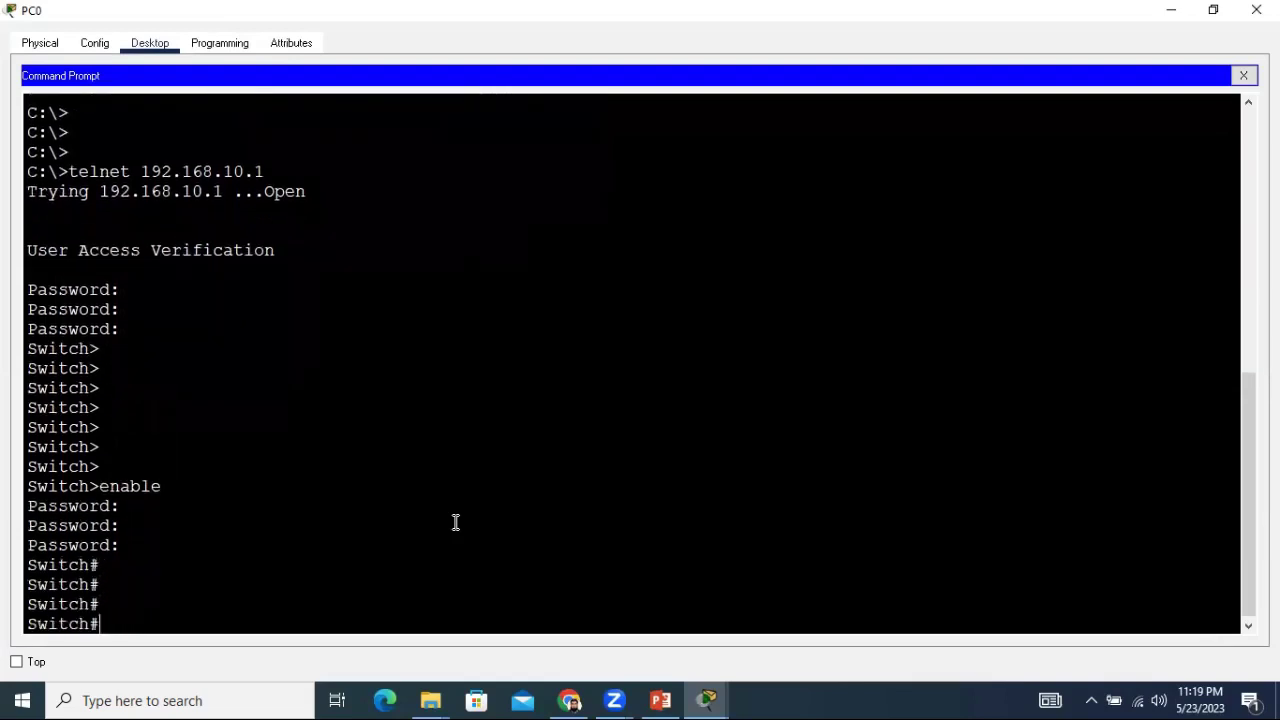
text(conf ter)
key(Return)
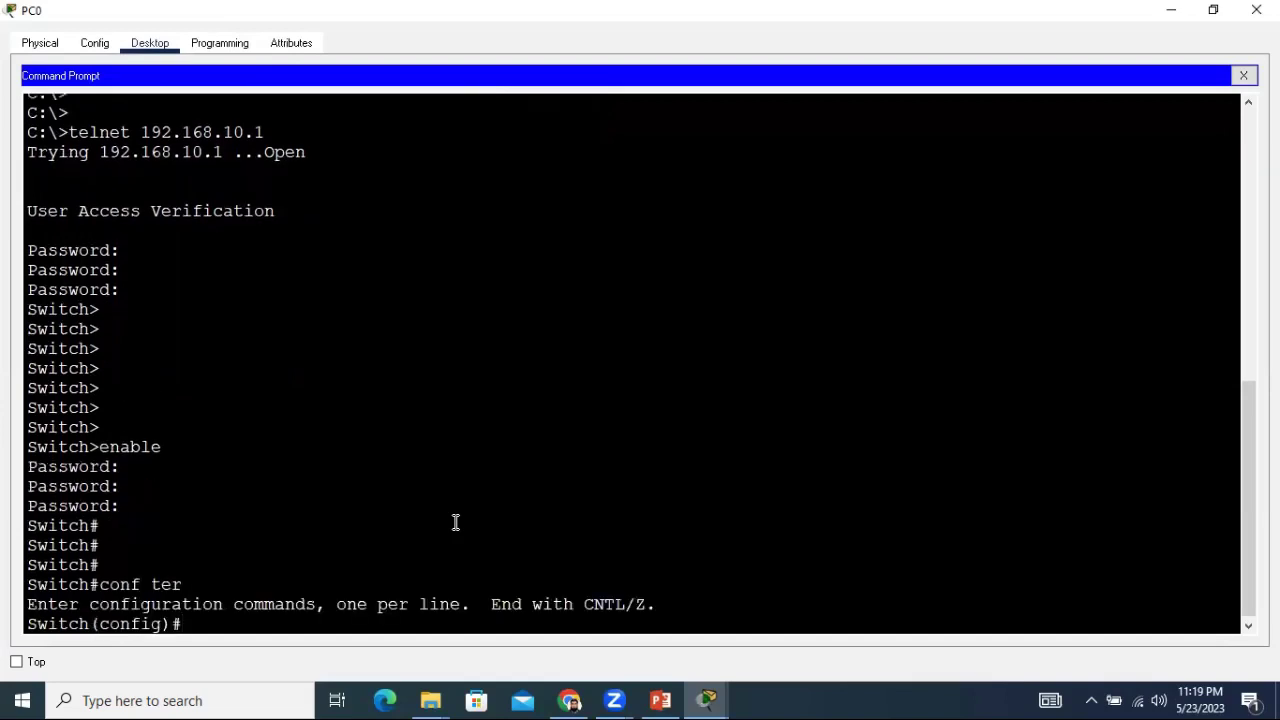
key(Return)
key(Return)
key(Return)
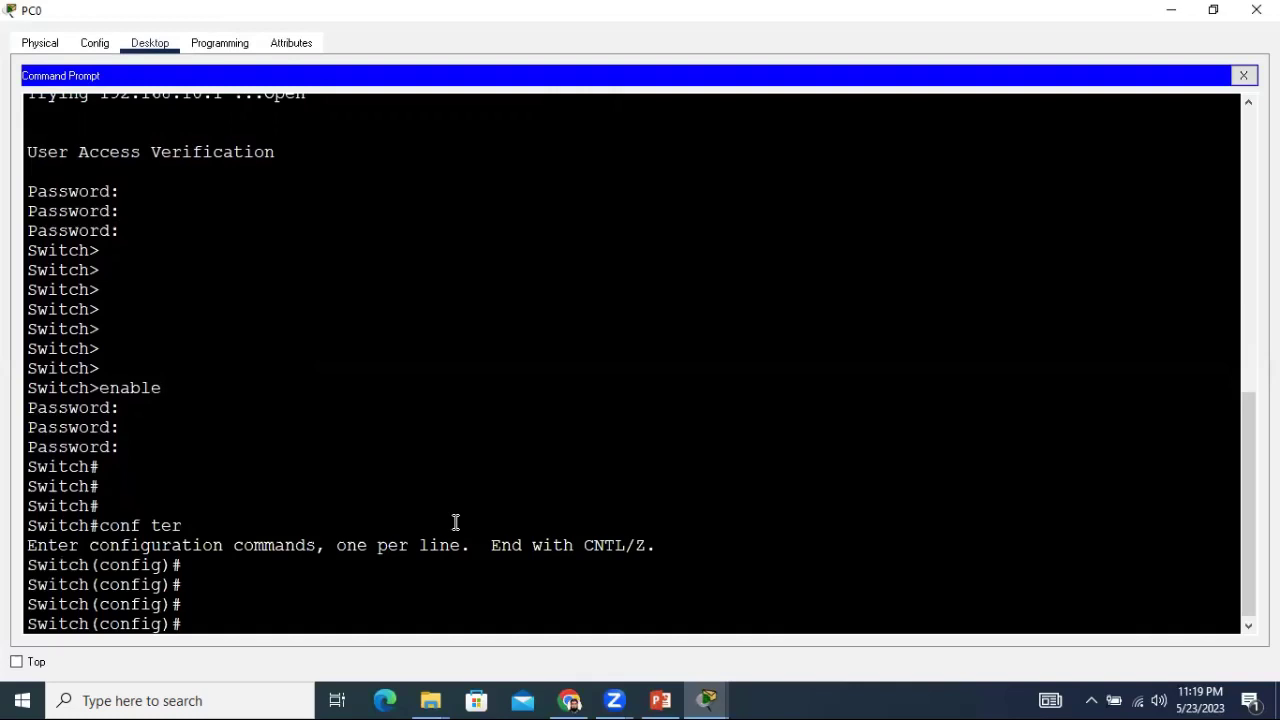
Create a local user account with its password on the switch.
text(lin)
key(BackSpace)
key(BackSpace)
key(BackSpace)
text(username fahad)
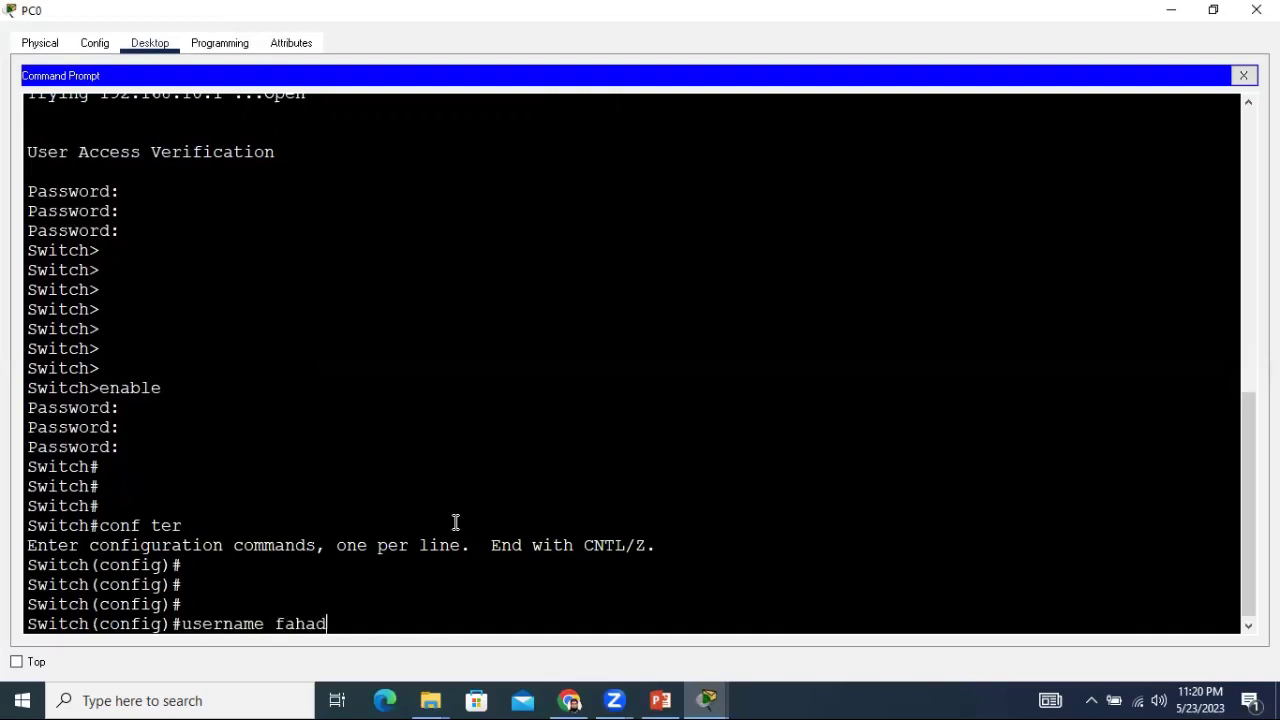
text( password 1111)
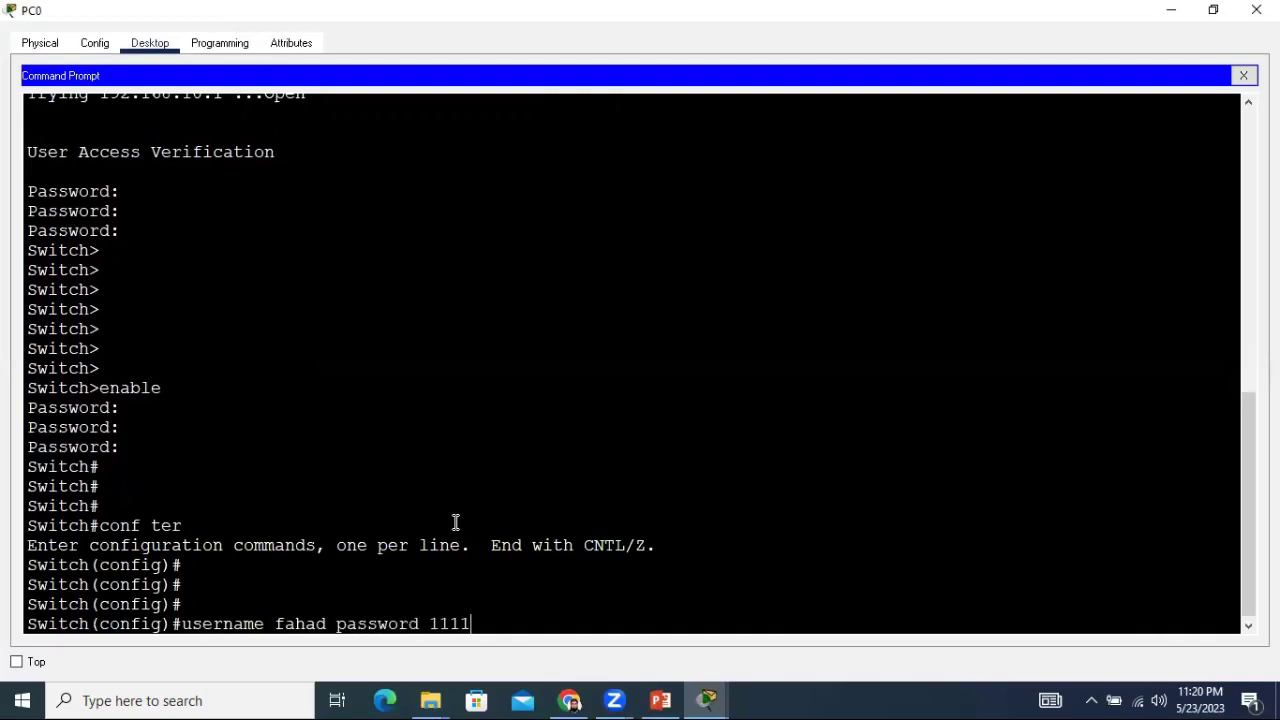
key(Return)
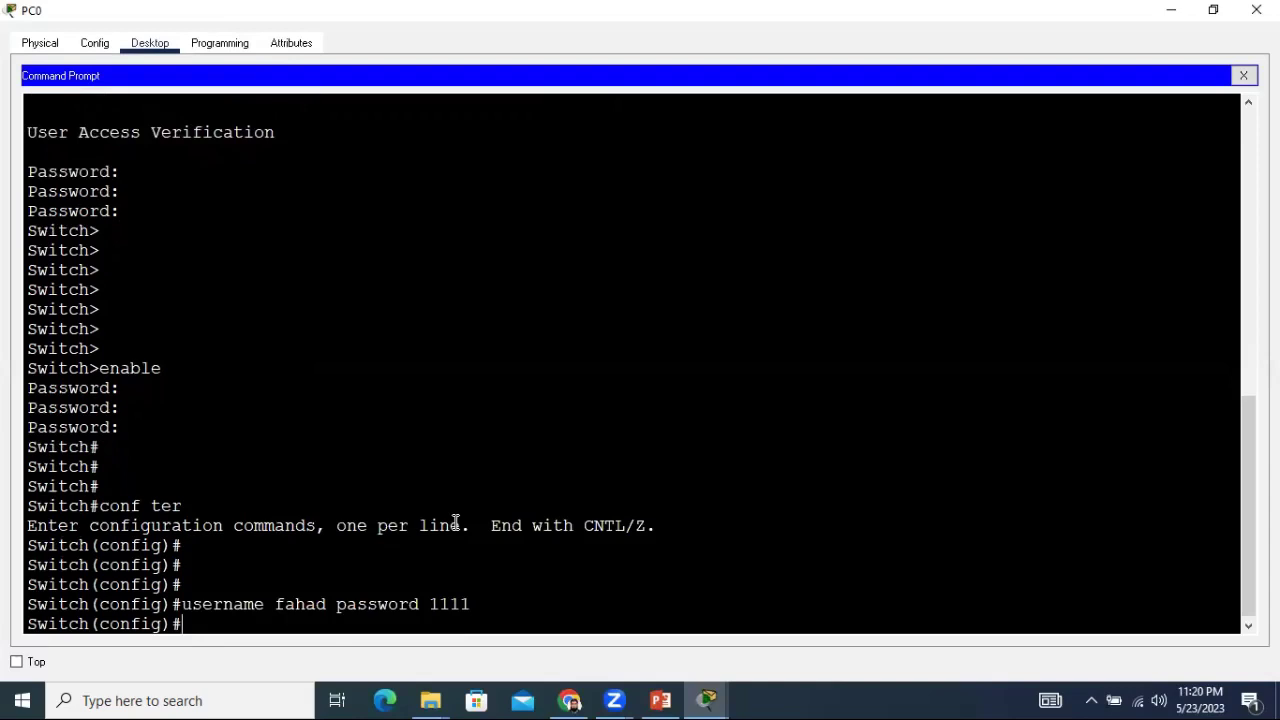
Set login local on line vty 0 15, exit, and type a second user account command.
text(line vty 0 15)
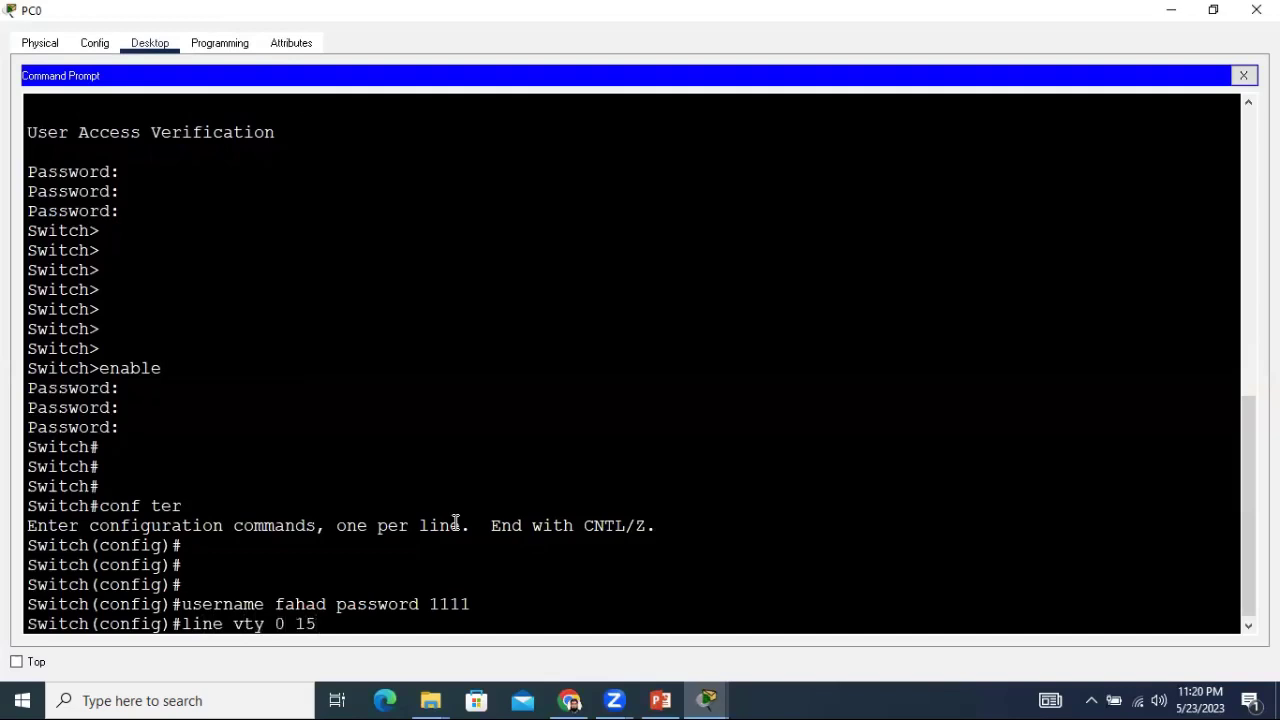
key(Return)
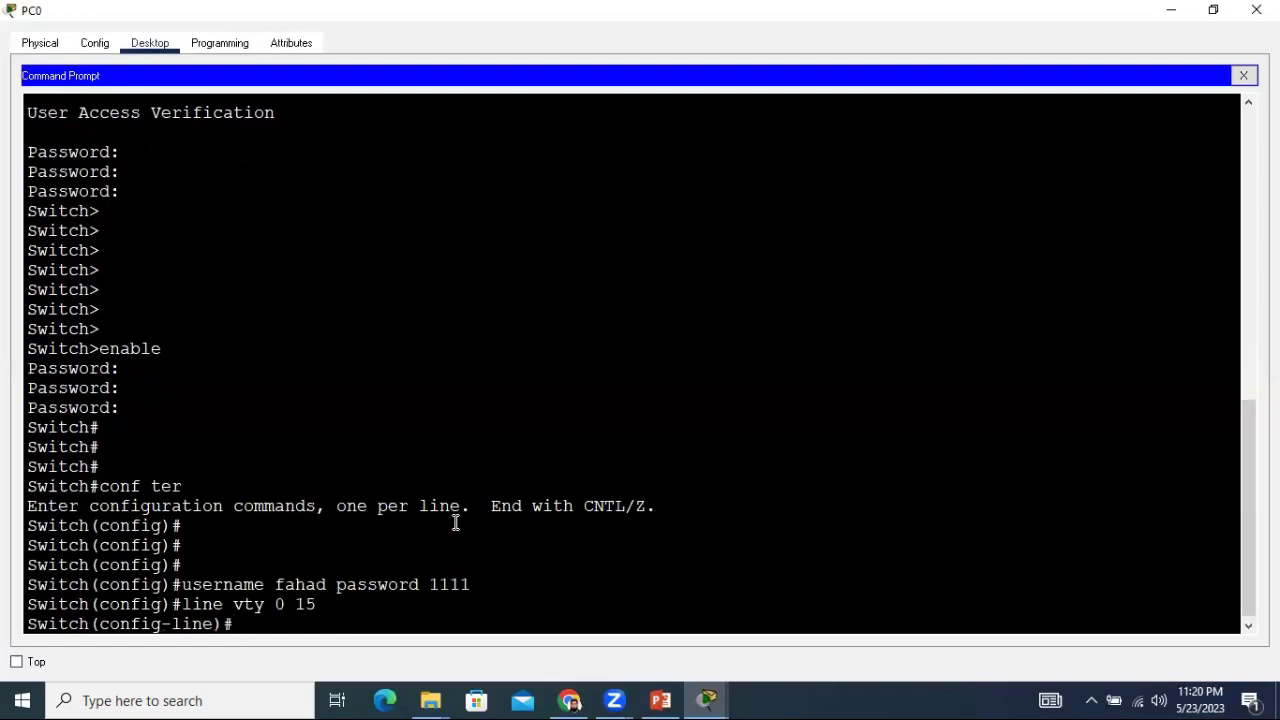
text(login local)
key(Return)
key(Return)
key(Return)
key(Return)
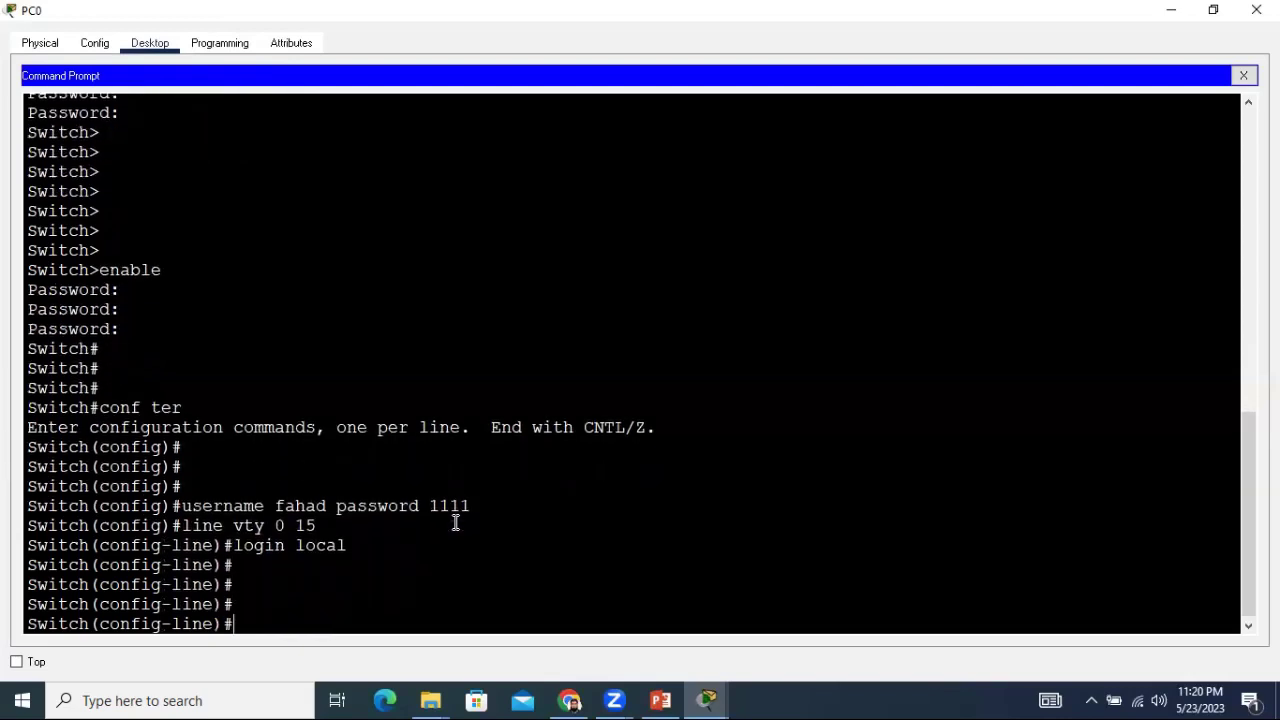
text(ei)
text(it)
key(Return)
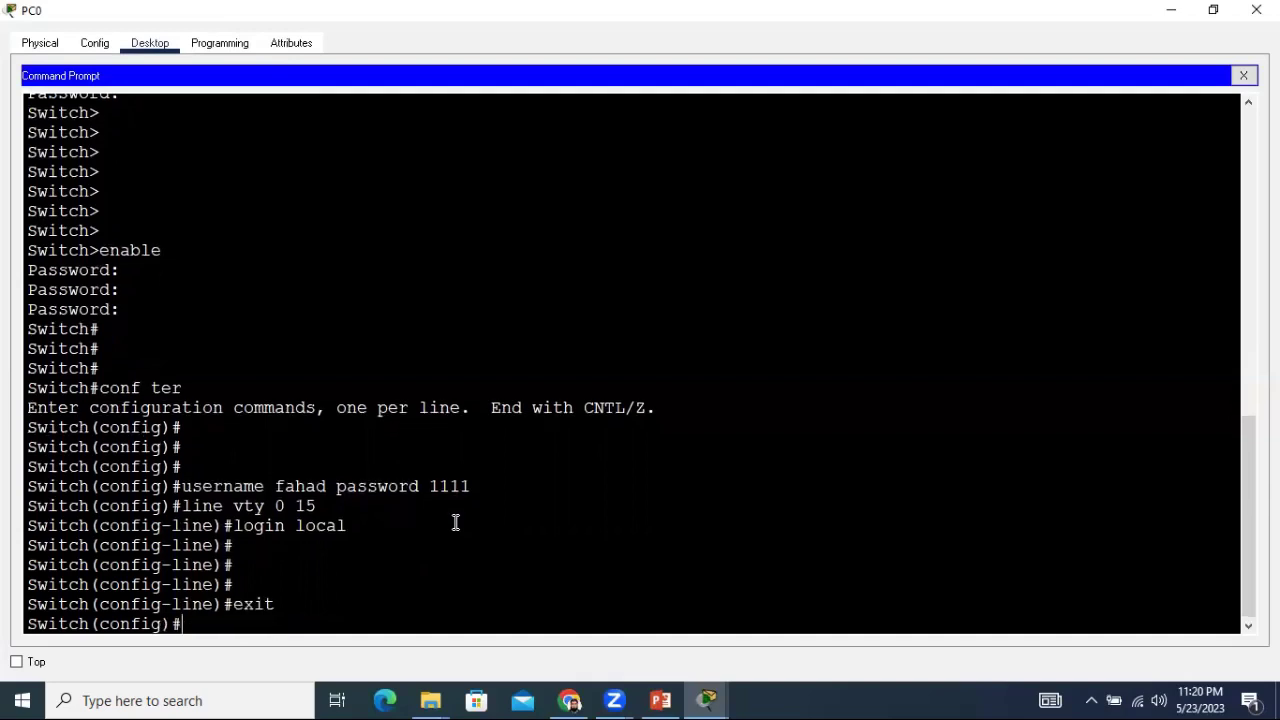
key(Return)
key(Return)
key(Return)
key(Return)
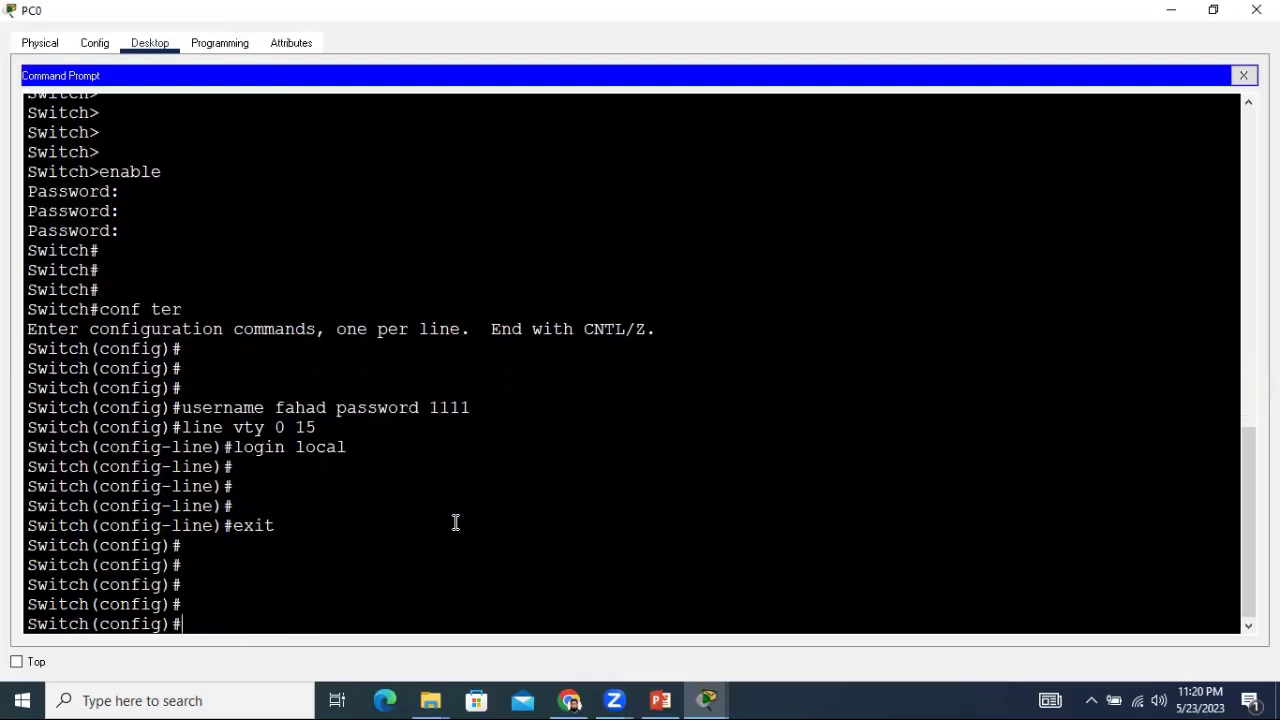
text(username salma)
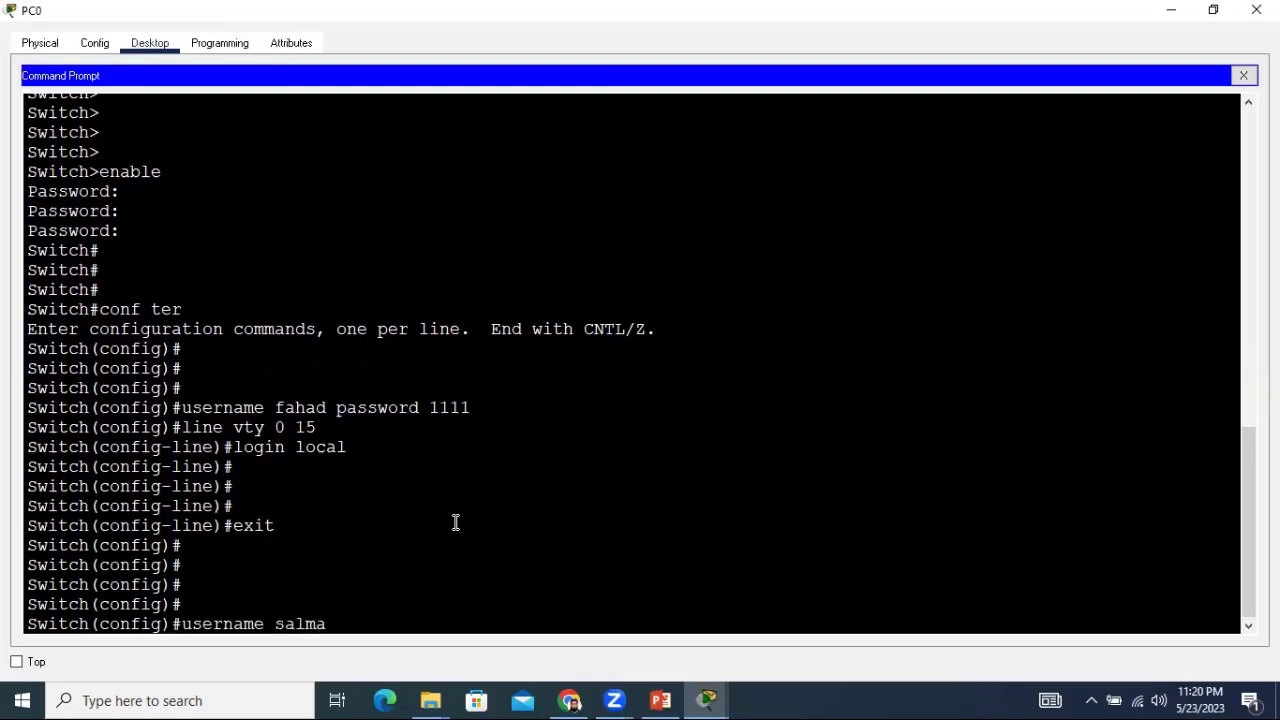
text(n password 1122)
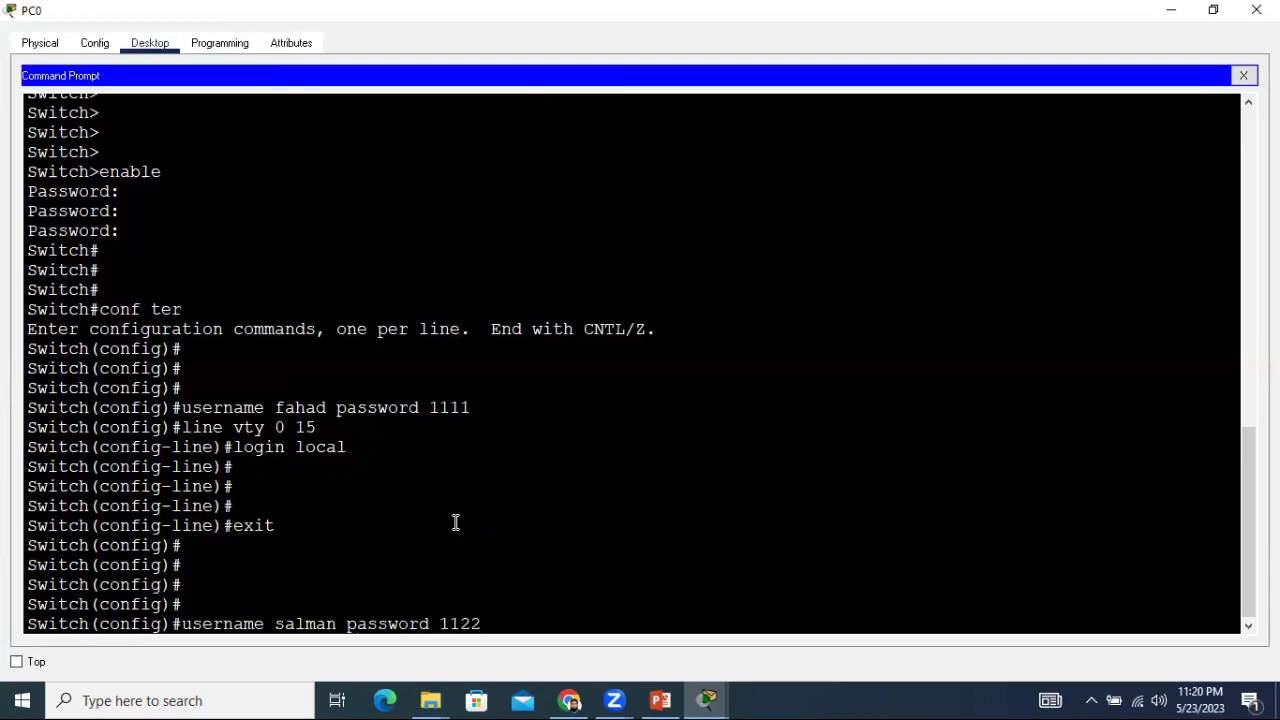
Submit the second local user, reapply login local on line vty 0 15, and close the prompt.
key(Return)
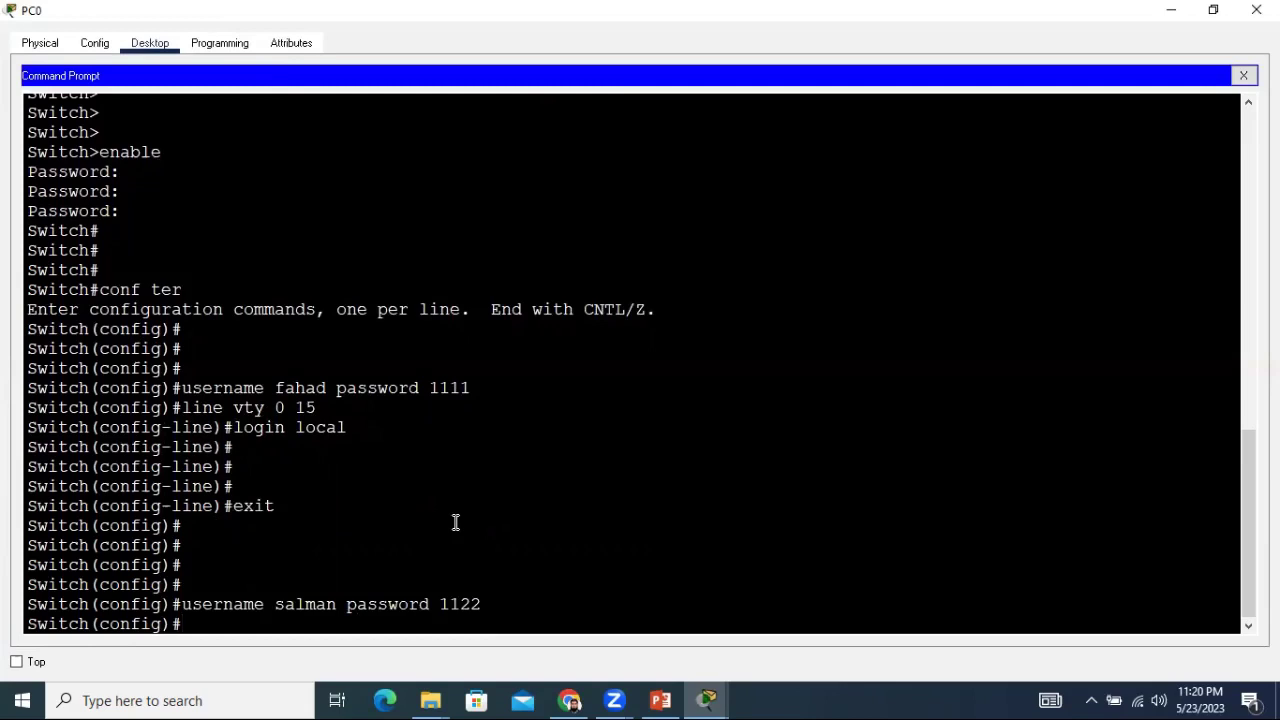
text(line vty 0 15)
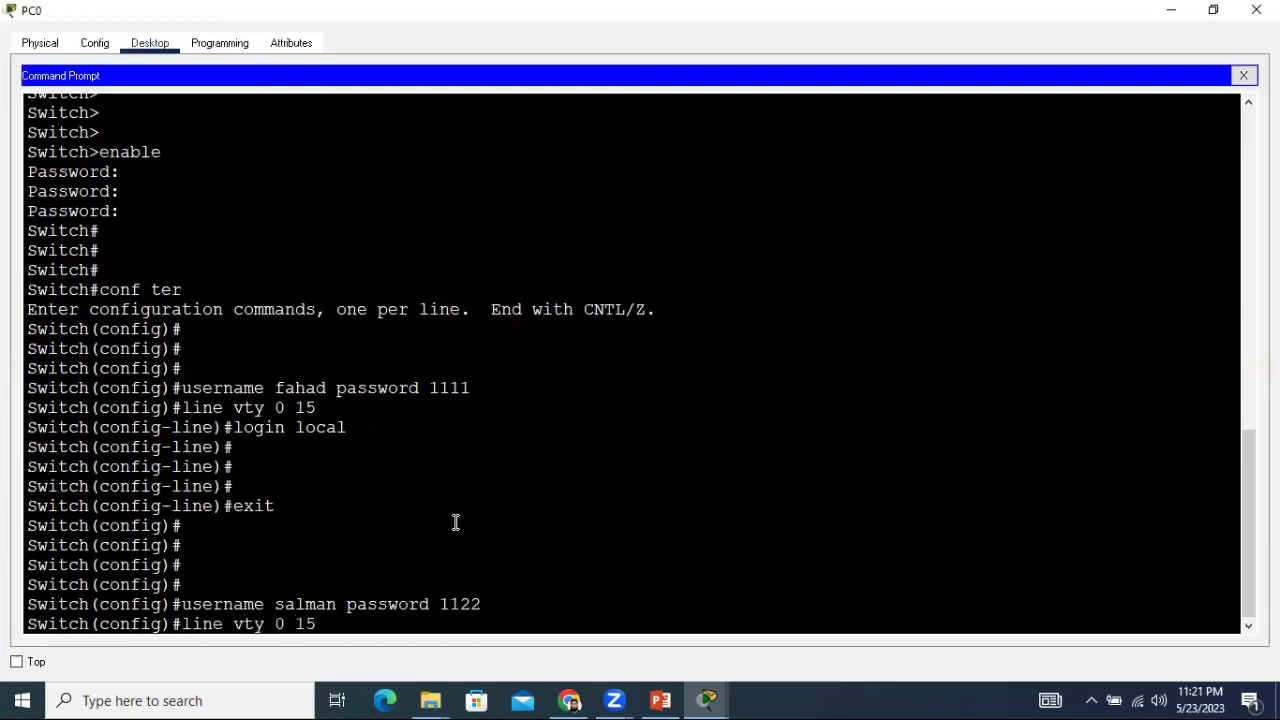
key(Return)
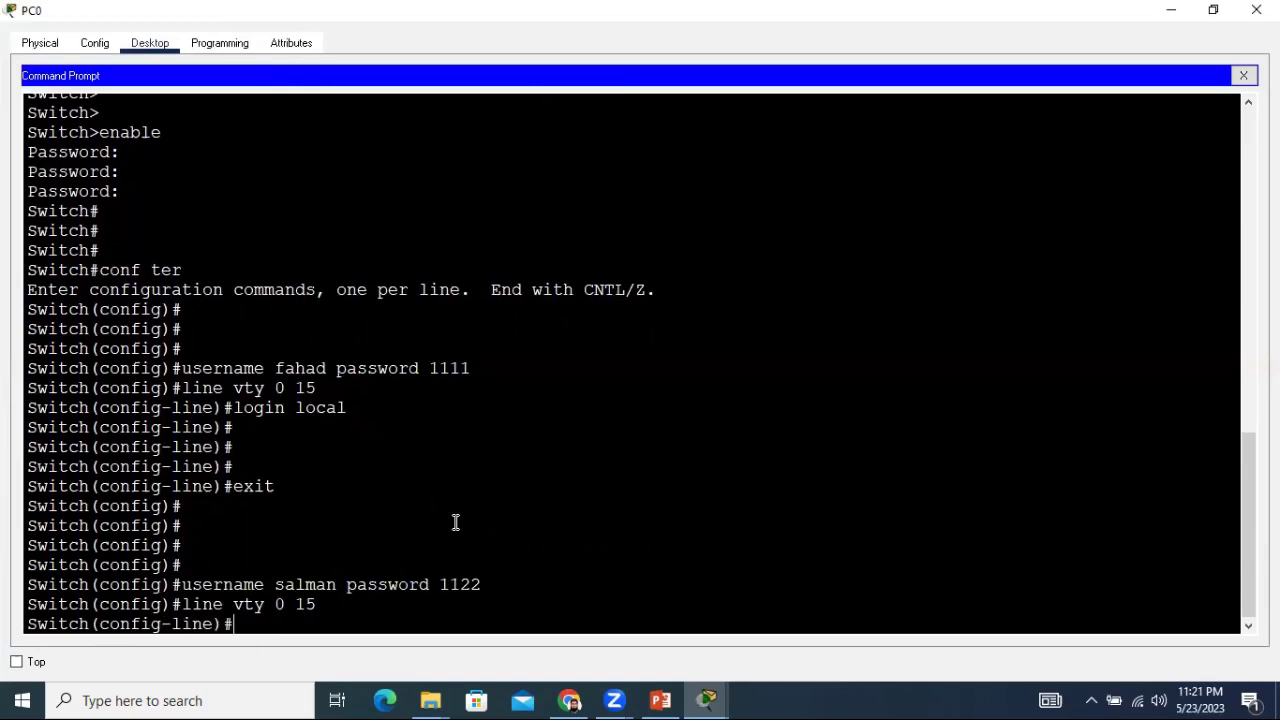
text(login local)
key(Return)
key(Return)
key(Return)
key(Return)
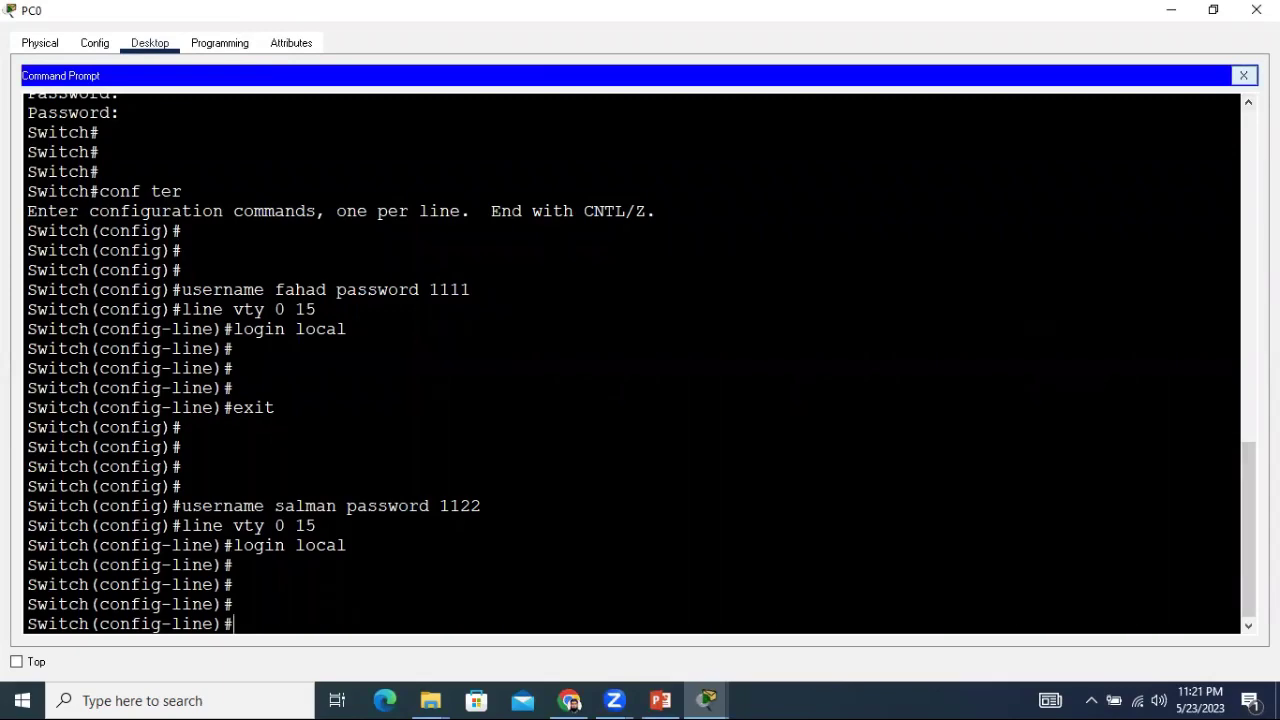
click(1243, 75)
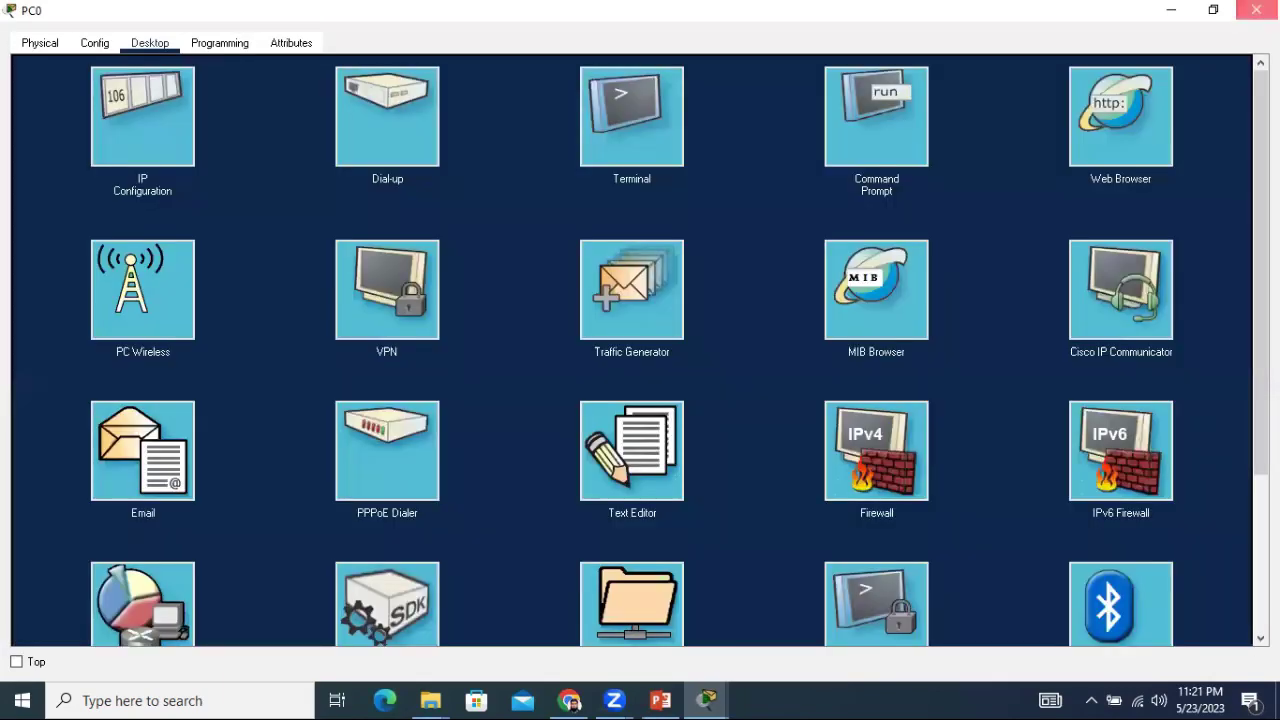
Close PC0's window and place a new generic PC, PC1, left of Switch2.
click(1252, 11)
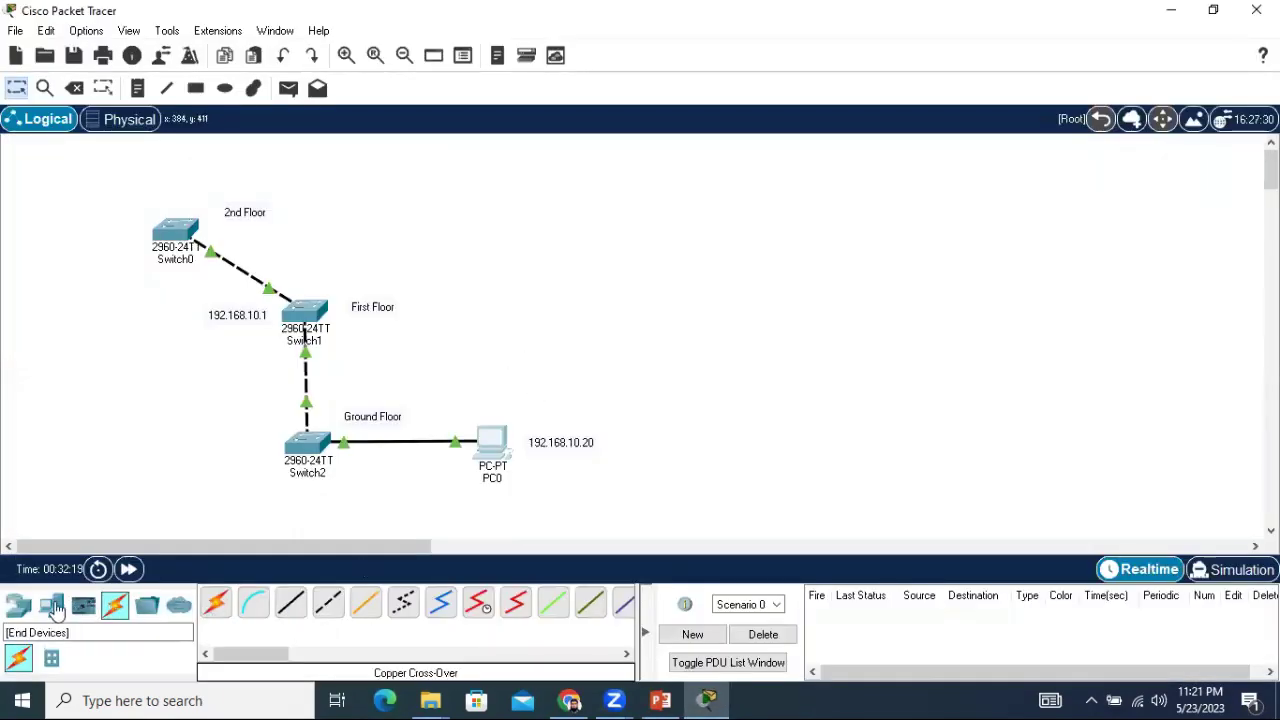
click(51, 605)
drag(210, 607, 157, 465)
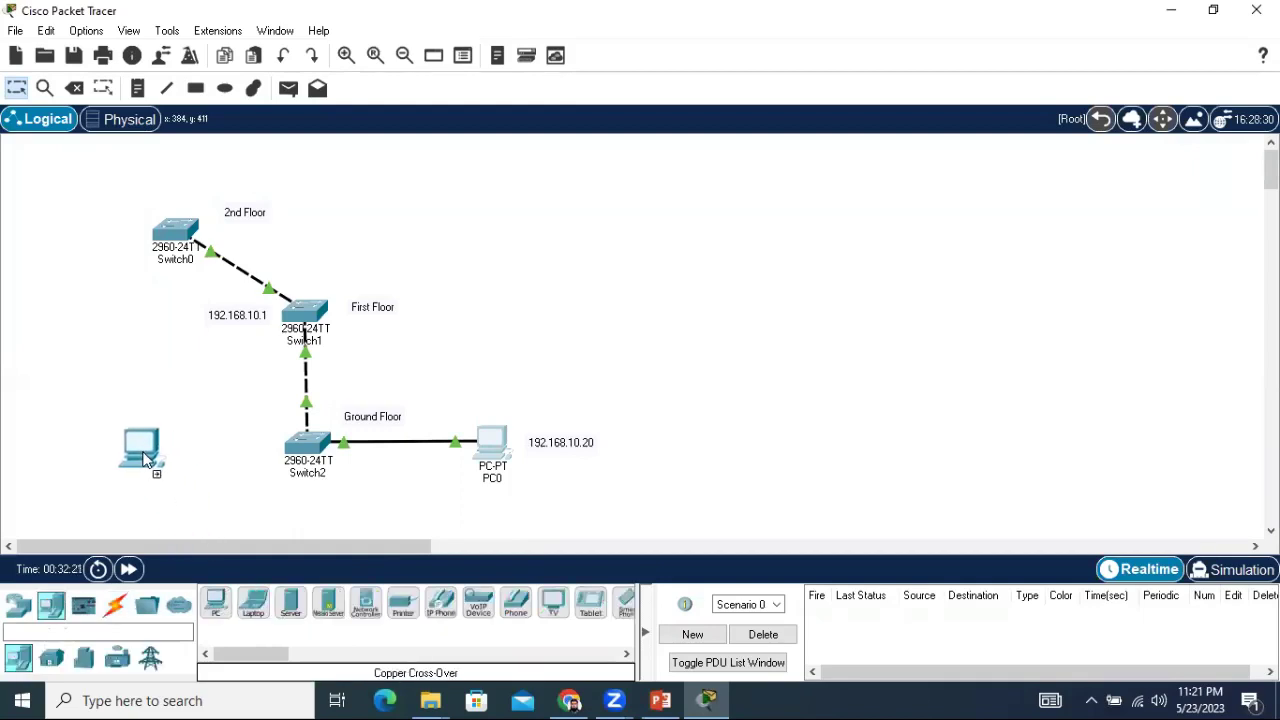
click(143, 458)
Connect PC1 FastEthernet0 to a Switch2 FastEthernet port with a copper straight-through cable.
click(115, 605)
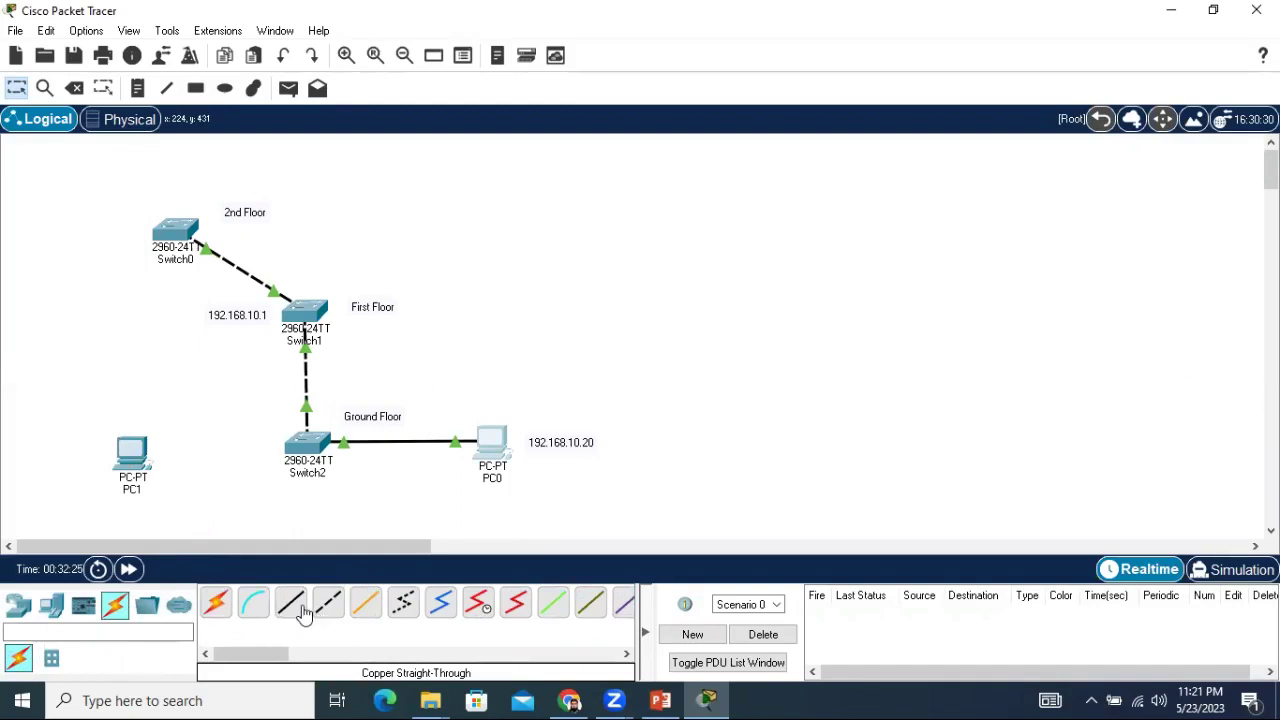
click(303, 610)
click(140, 455)
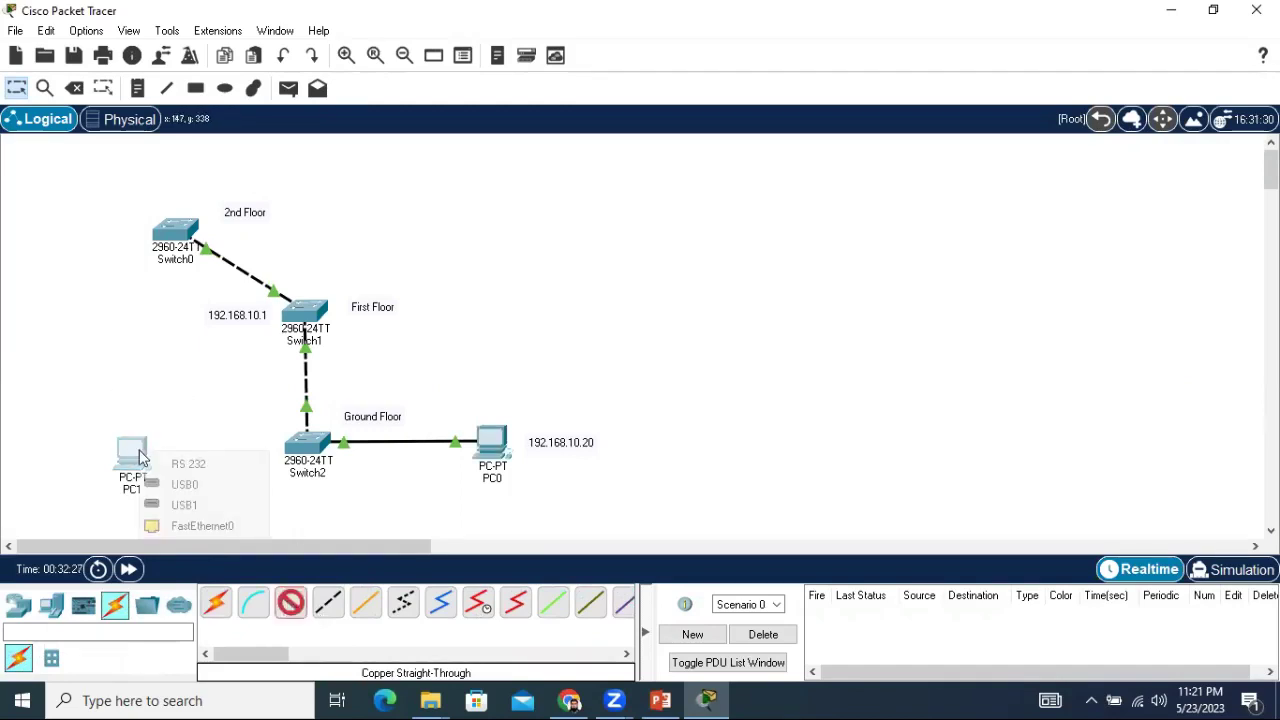
click(212, 519)
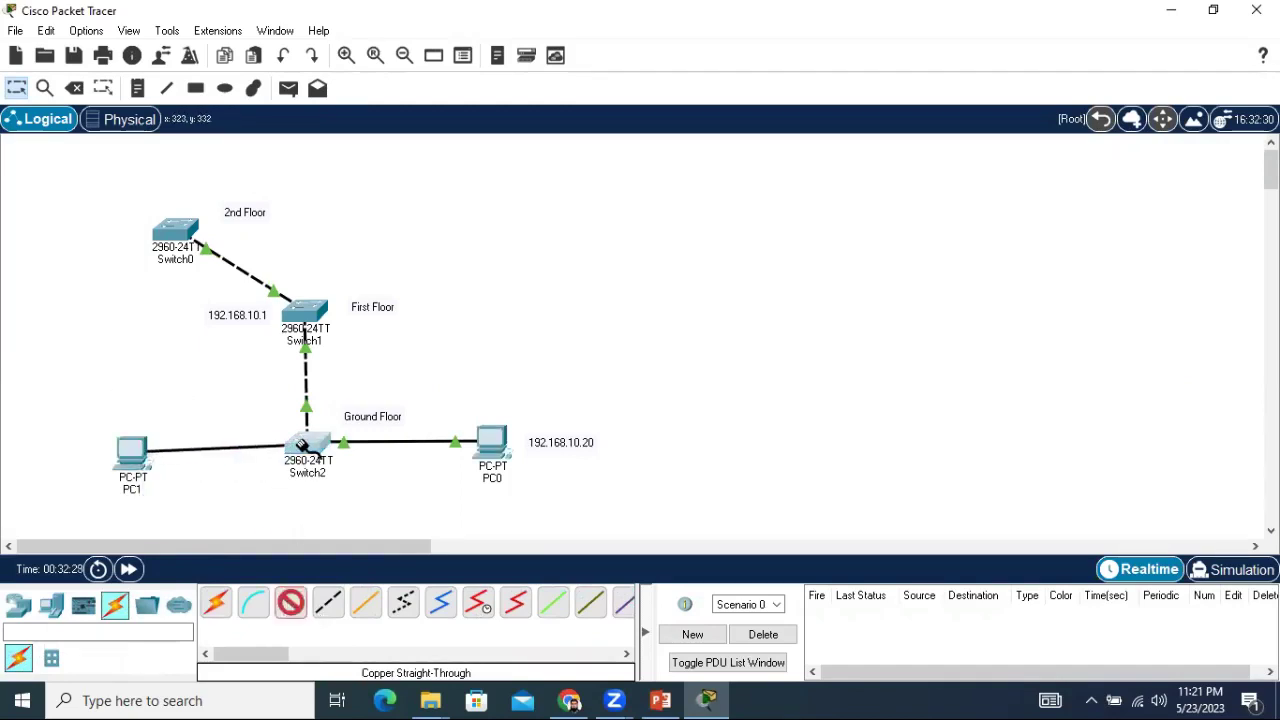
click(303, 447)
click(395, 33)
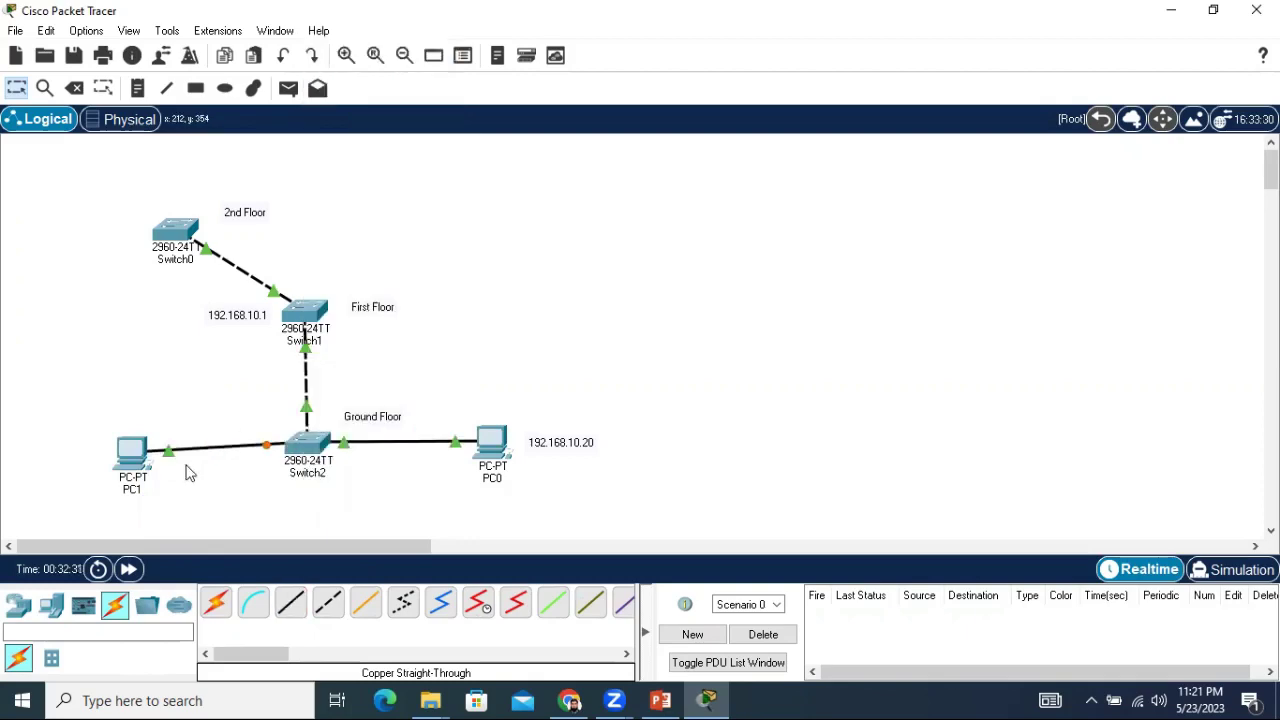
drag(135, 453, 131, 436)
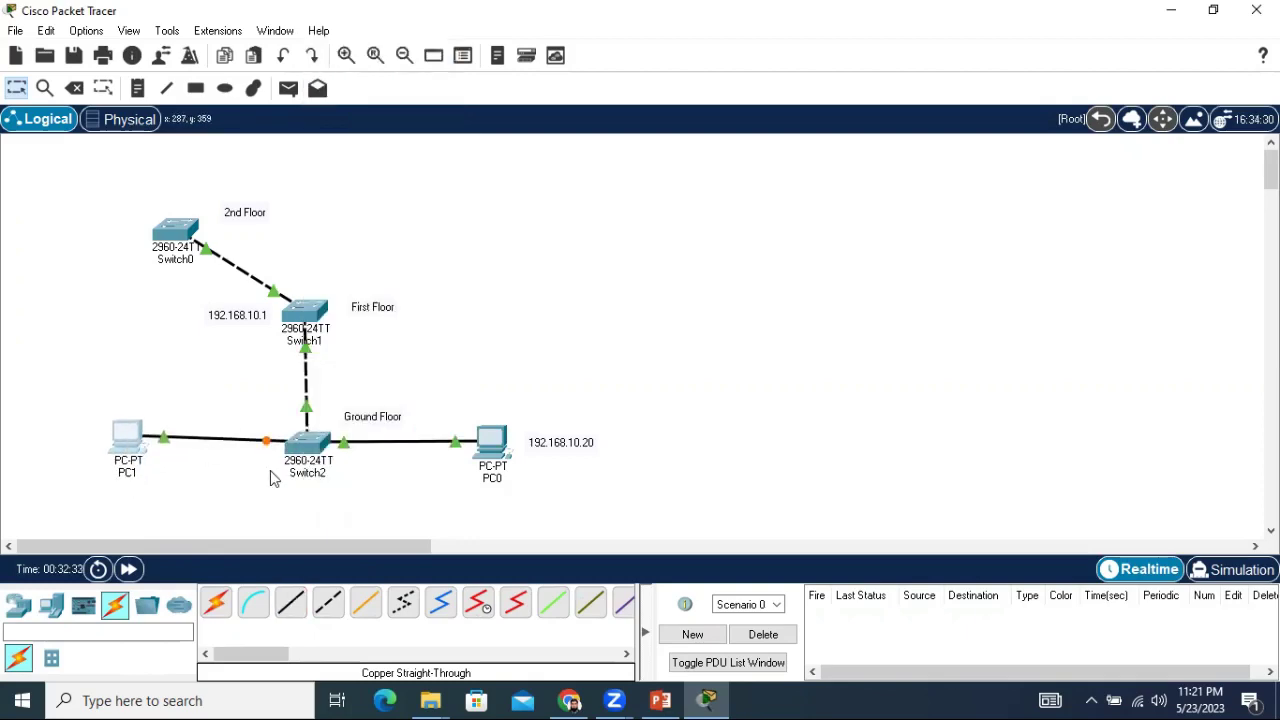
click(135, 445)
Set PC1's static IPv4 address to 192.168.10.30 with mask 255.255.255.0, then close its window.
click(128, 450)
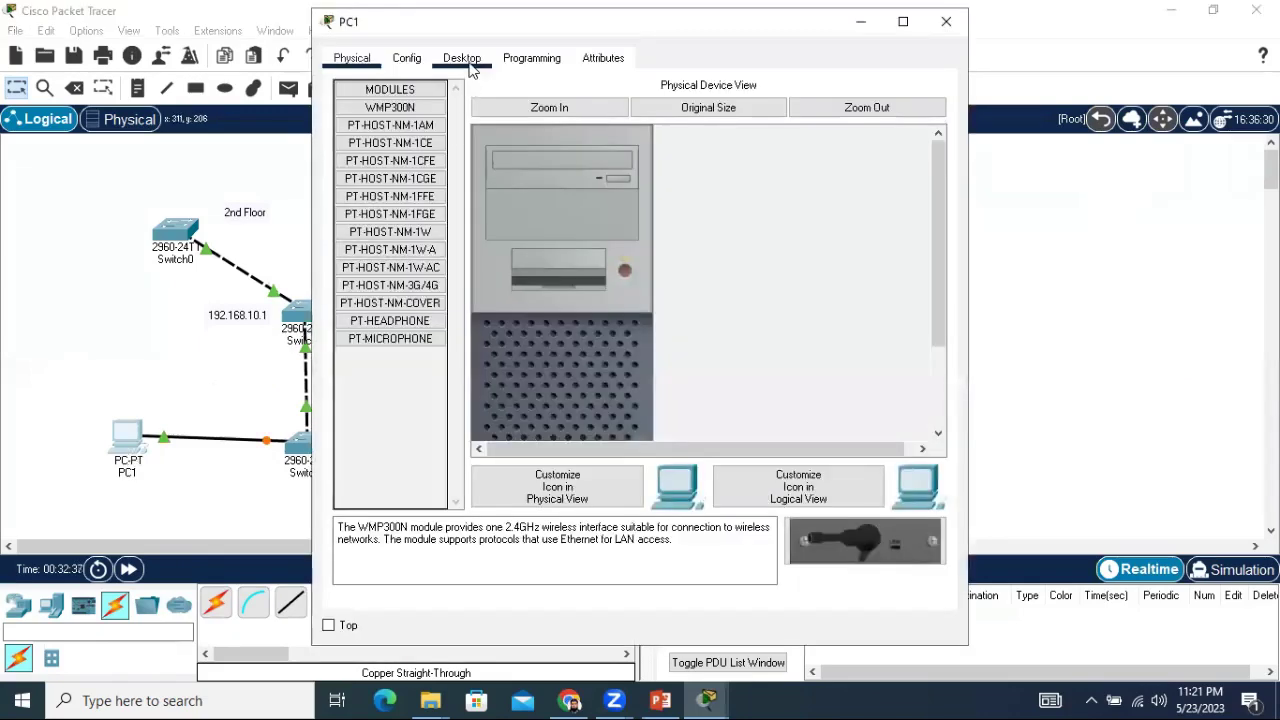
click(472, 68)
click(396, 135)
click(600, 187)
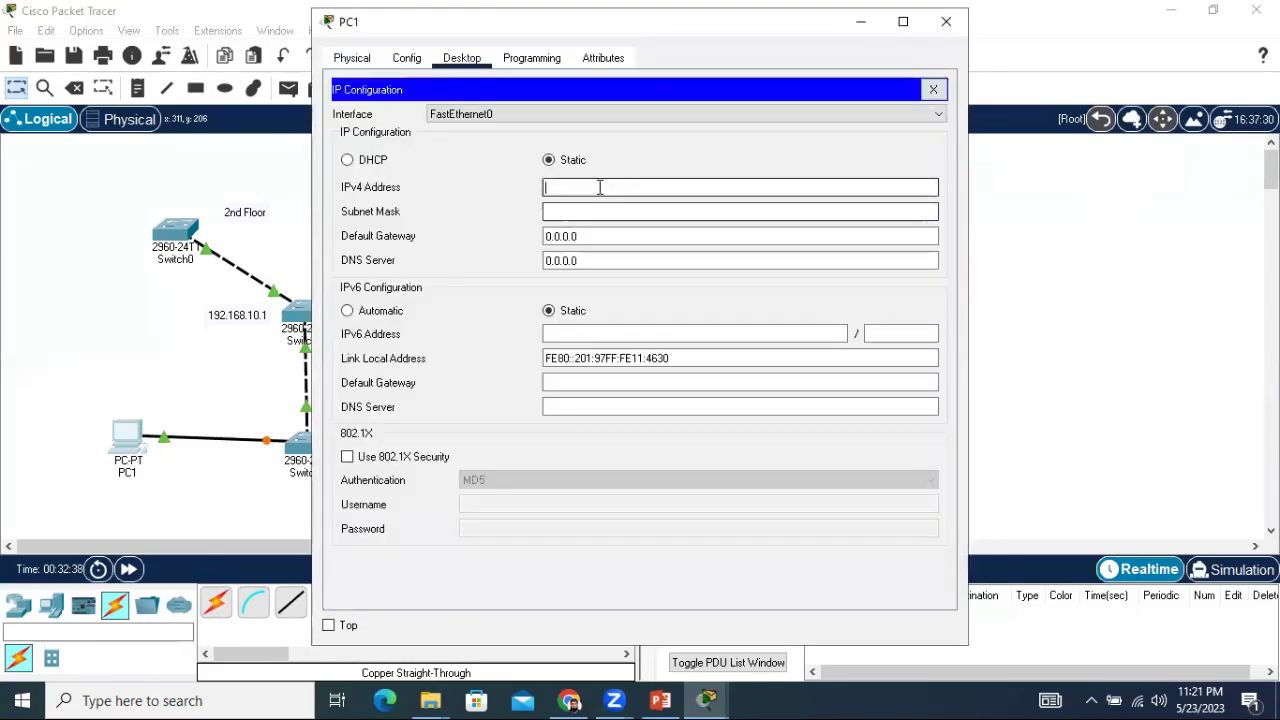
text(192.16)
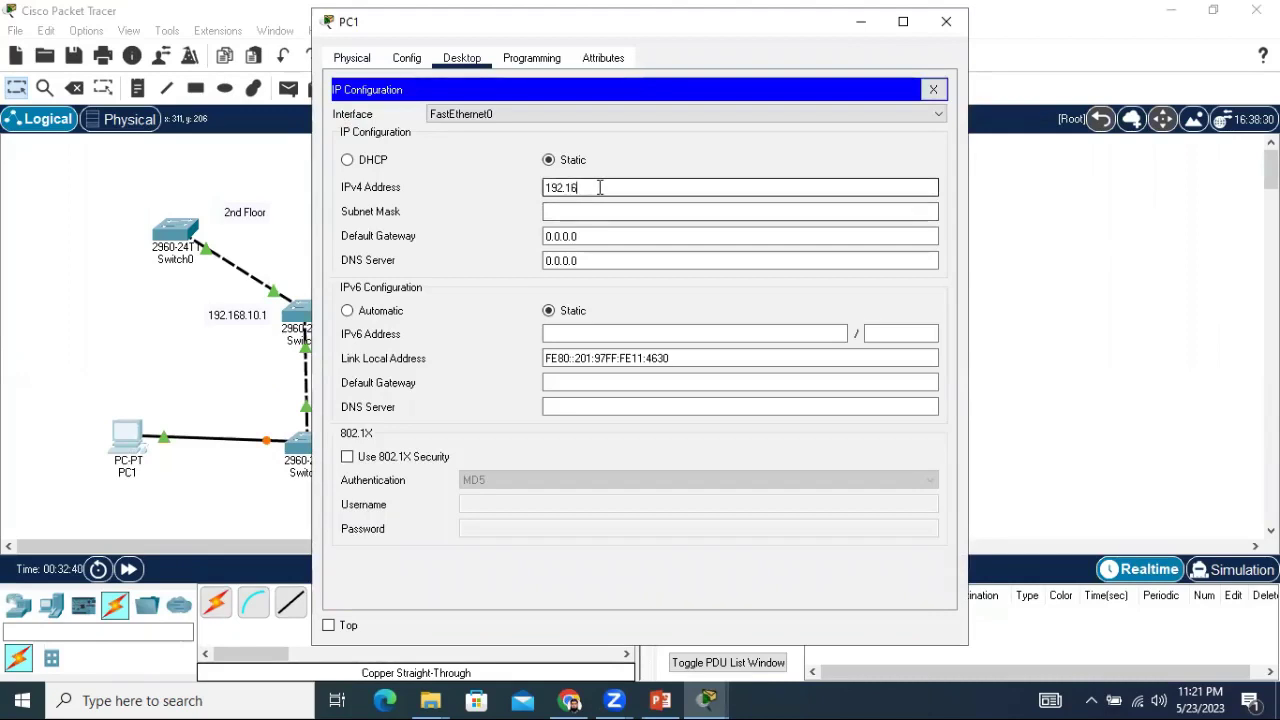
text(8.10.30)
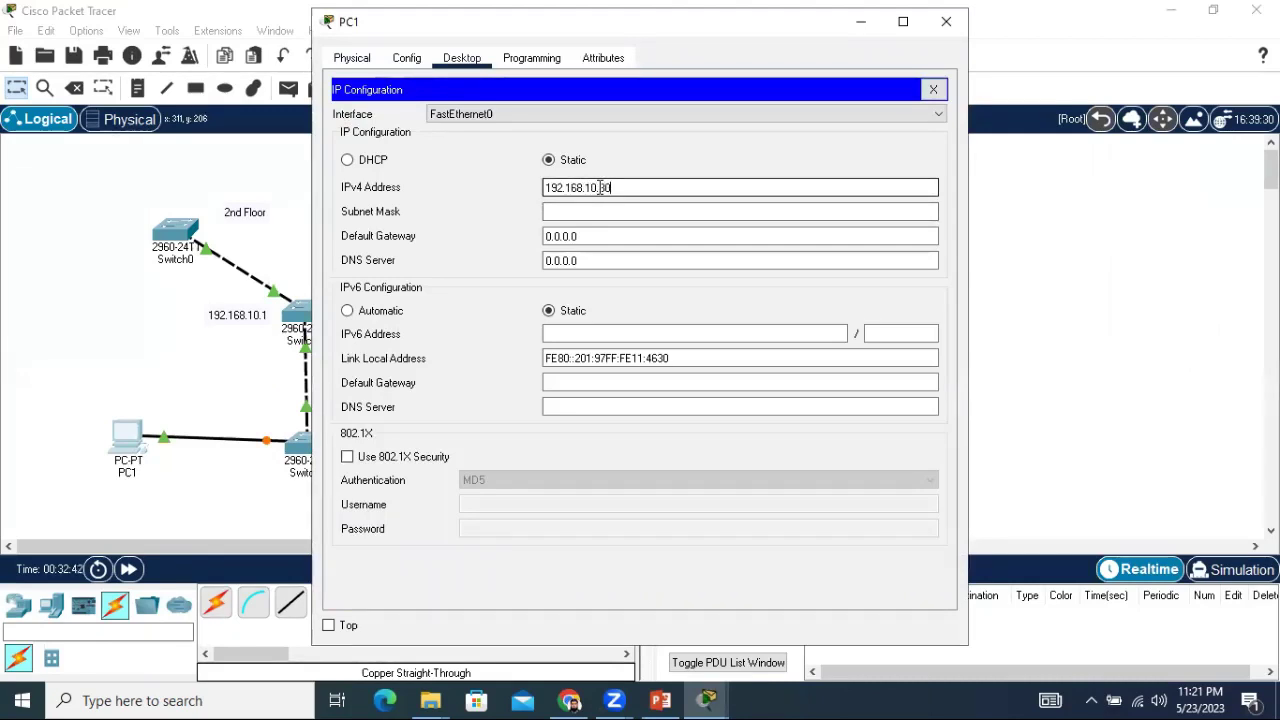
click(699, 216)
click(946, 21)
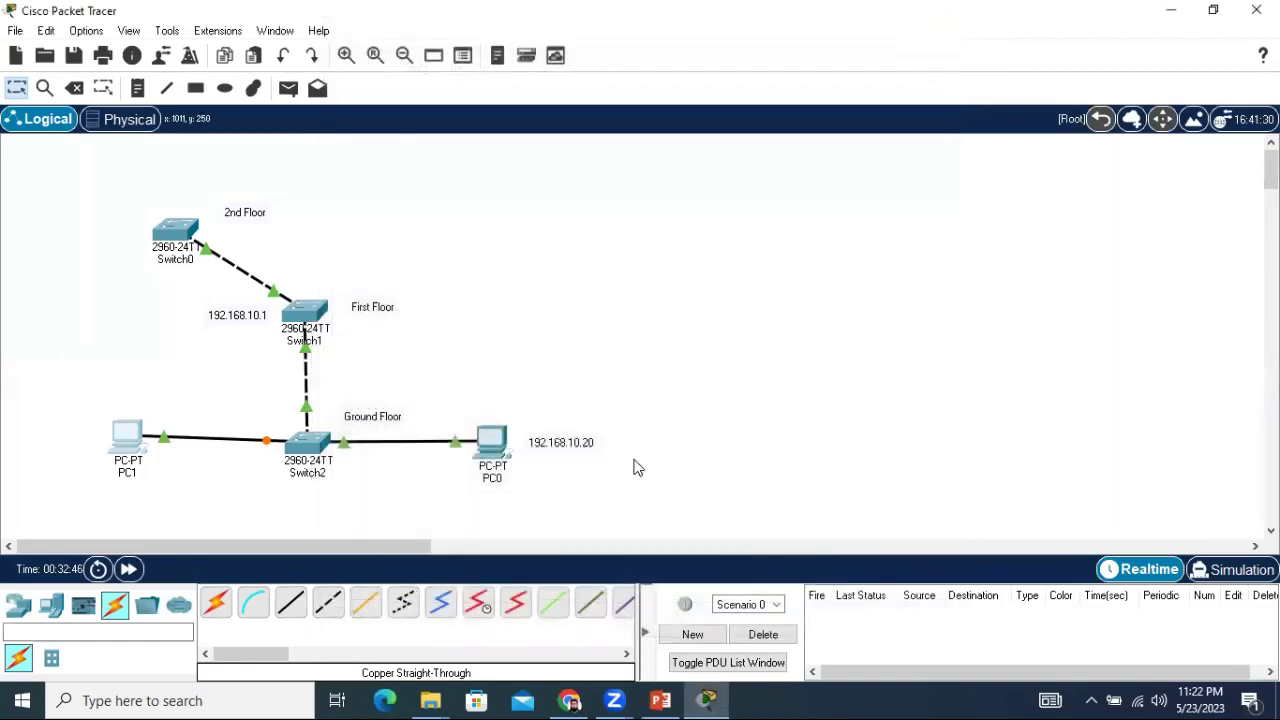
Place a note reading 192.168.10.30 above PC1.
click(138, 88)
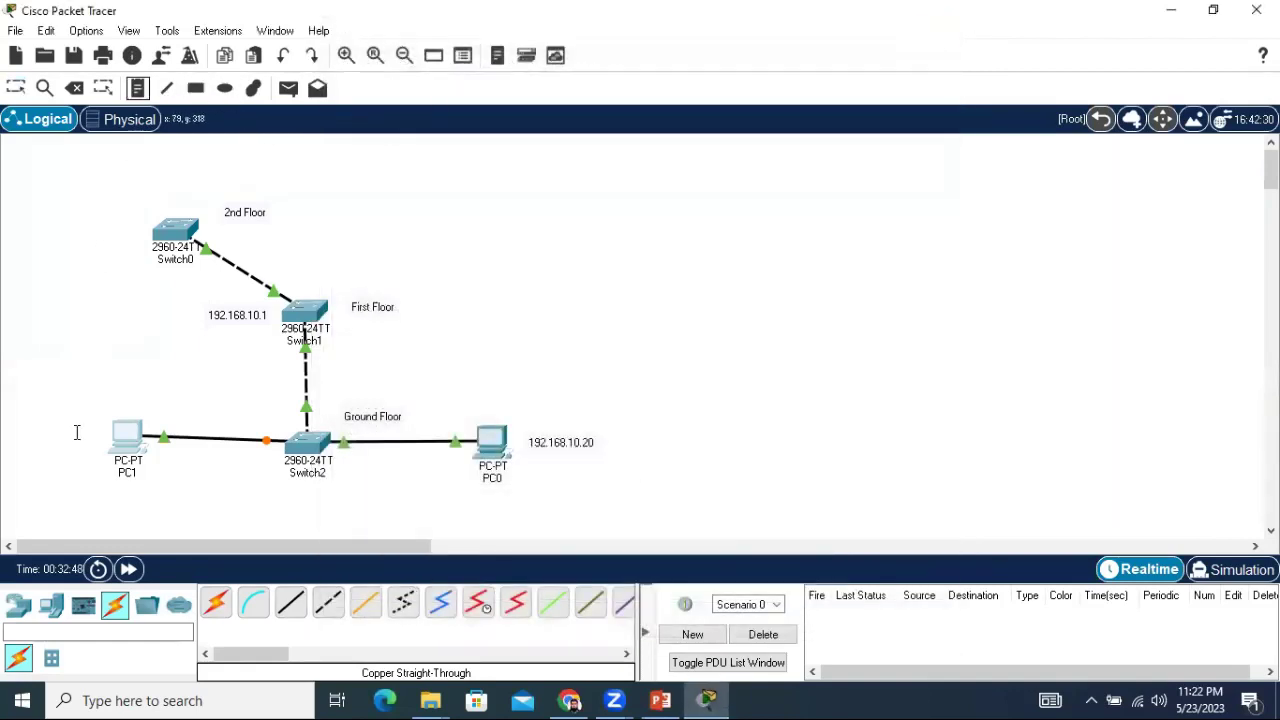
click(101, 400)
text(19)
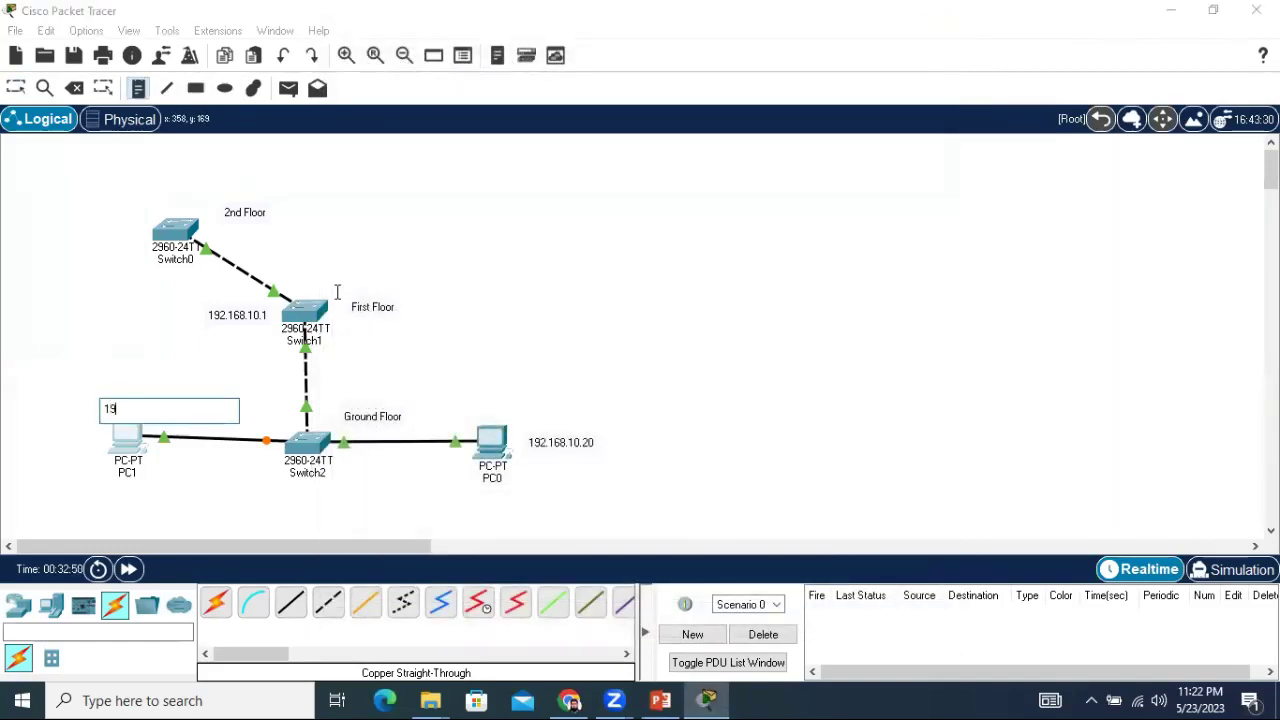
text(2.168.10.30)
click(570, 295)
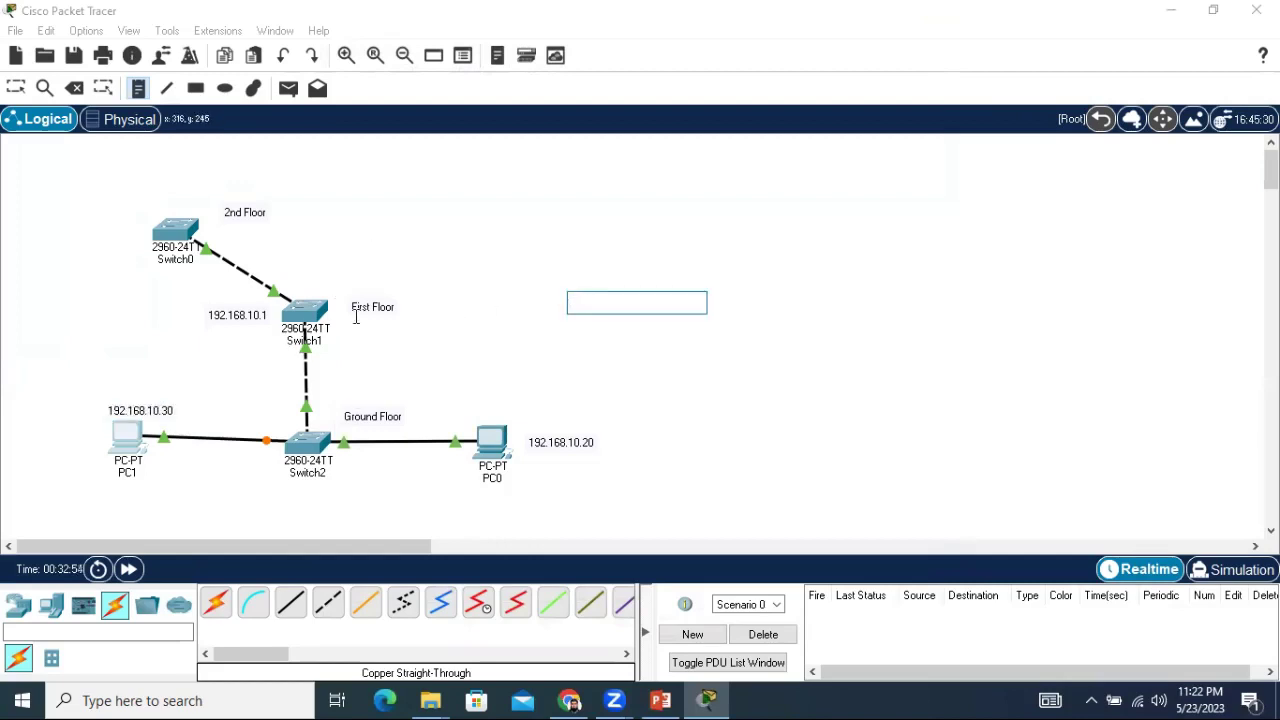
key(Escape)
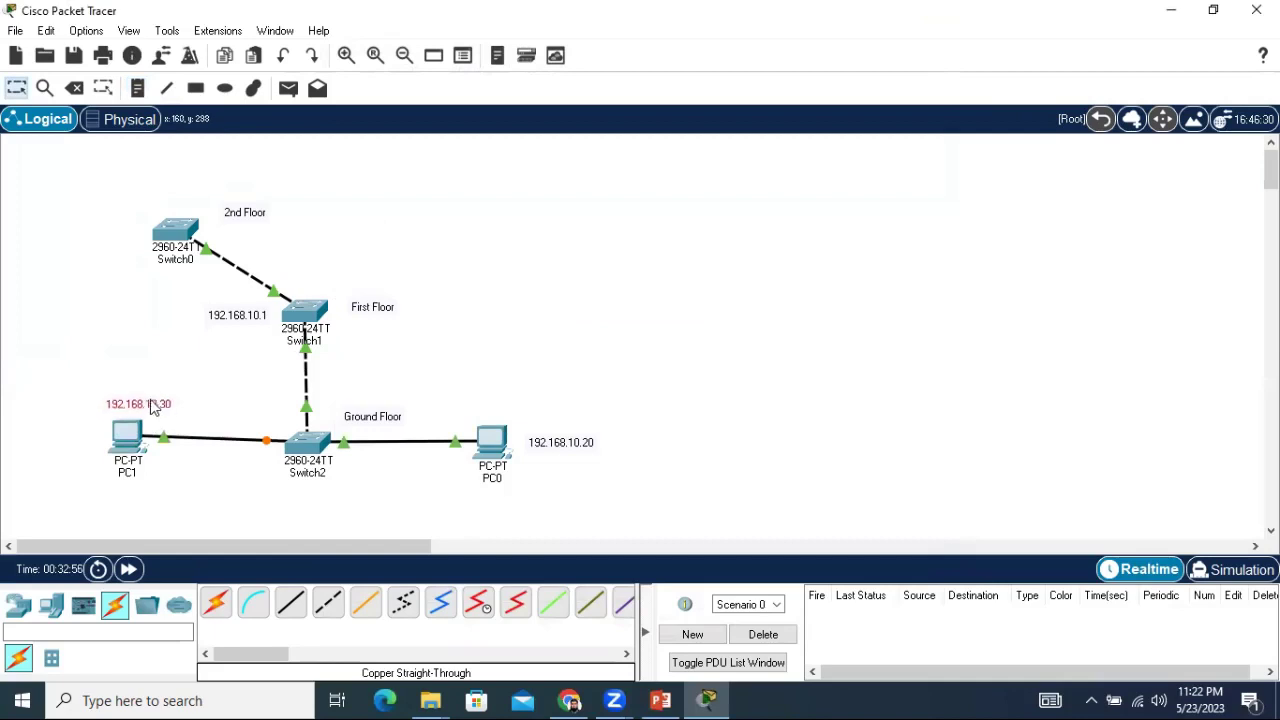
Nudge PC1 slightly and open its desktop applications.
mouse_move(136, 446)
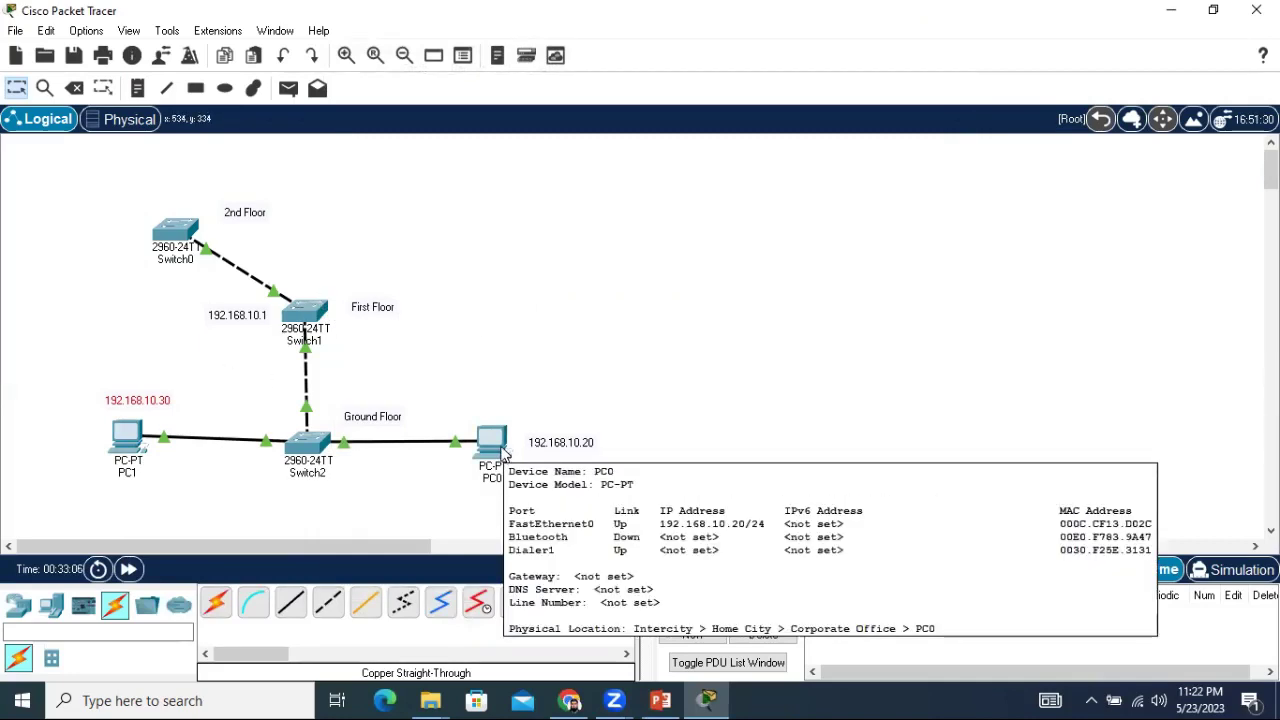
drag(136, 444, 128, 445)
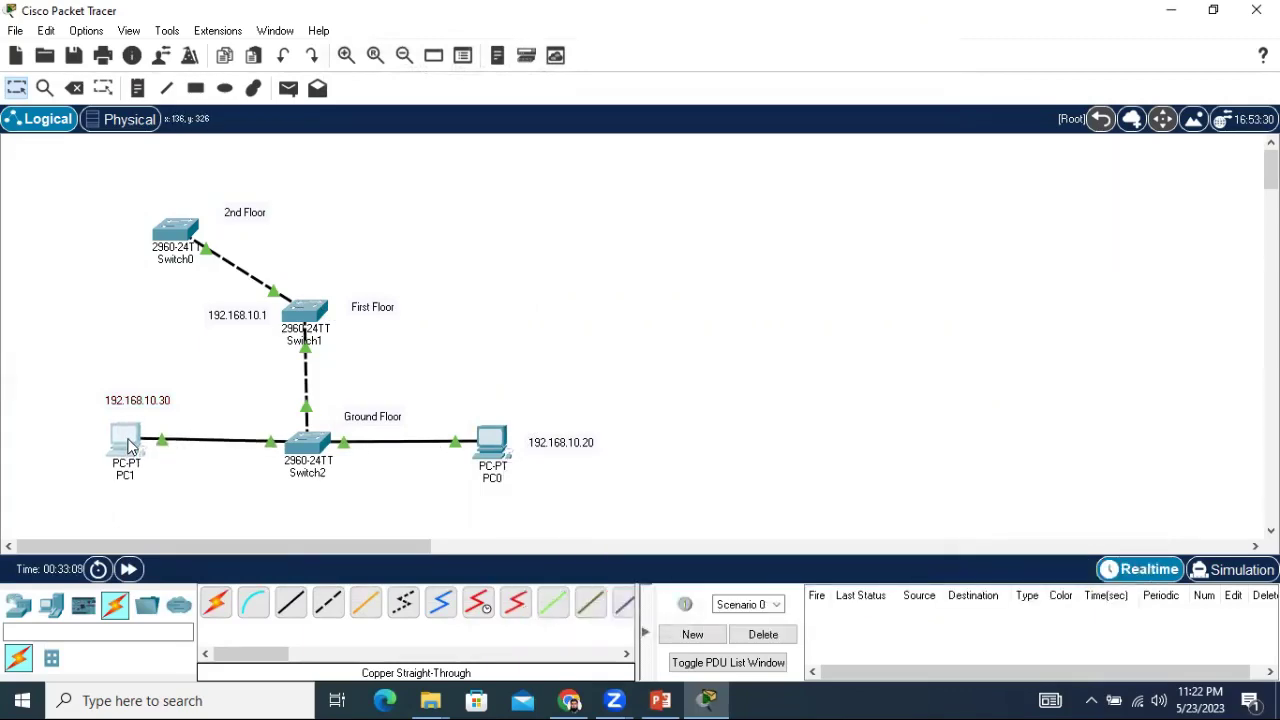
click(128, 445)
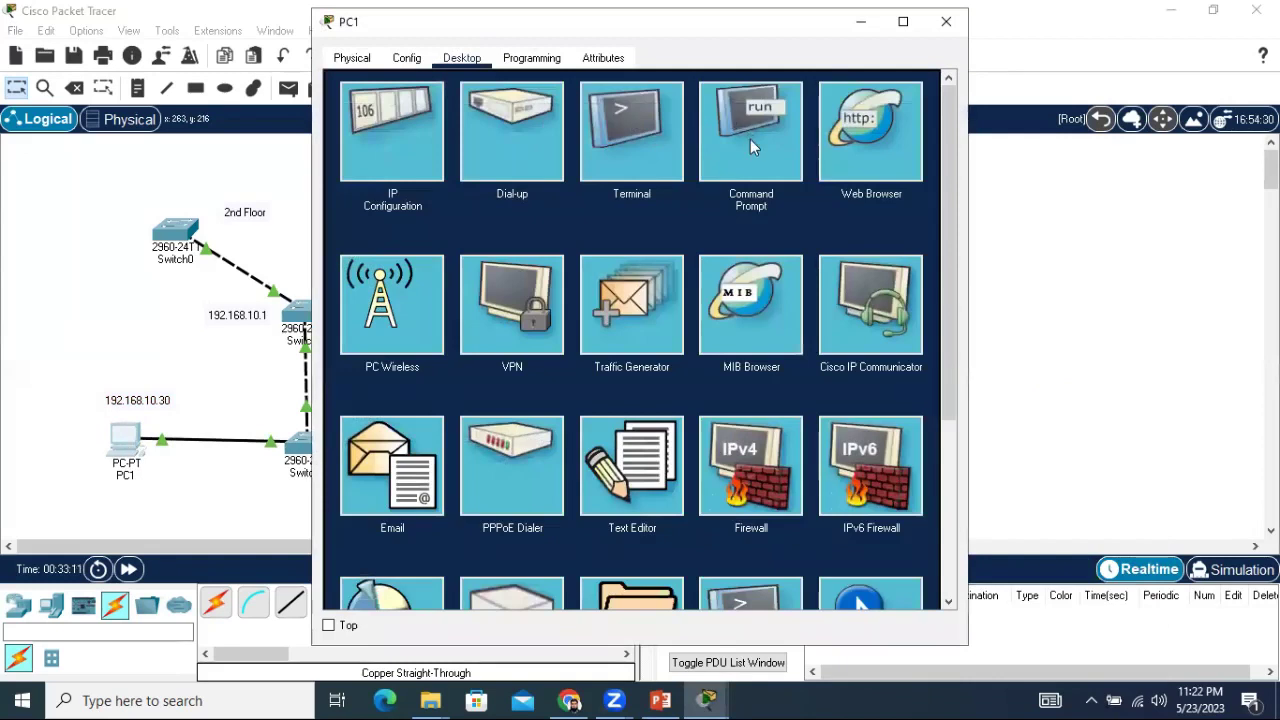
From PC1's Command Prompt, telnet to 192.168.10.1 and log in with the first local user's credentials.
click(749, 138)
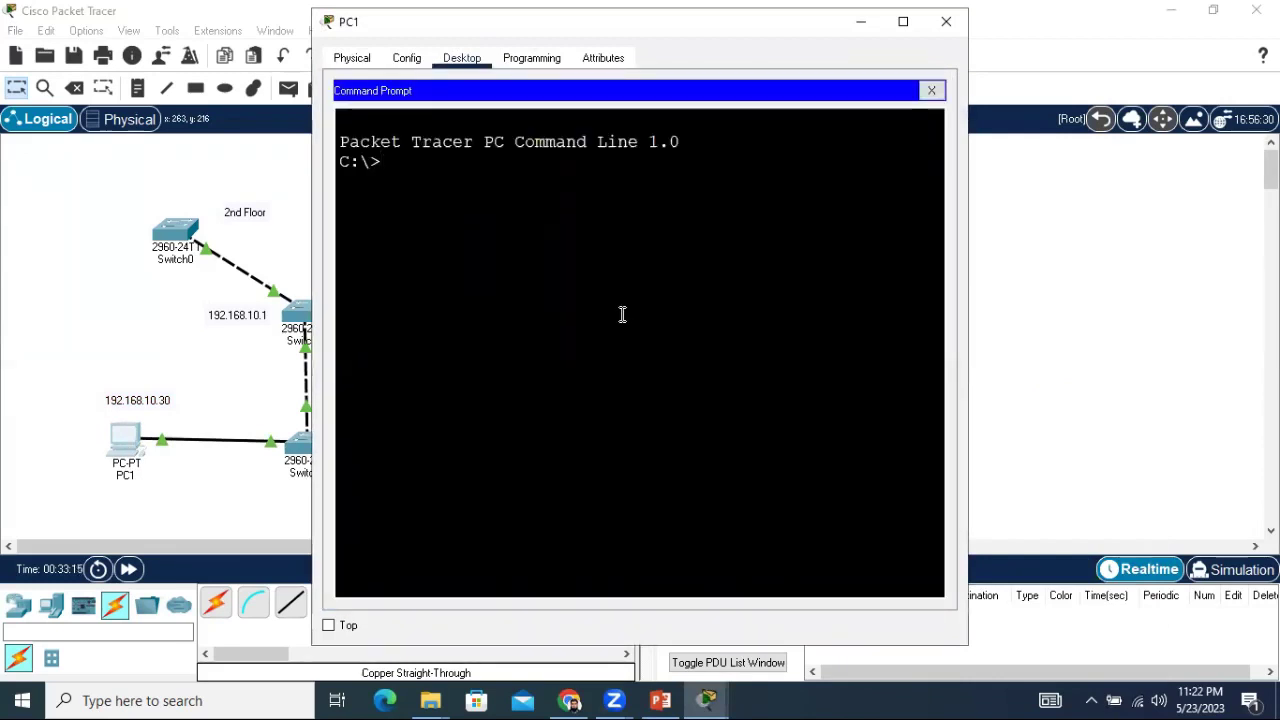
text(te)
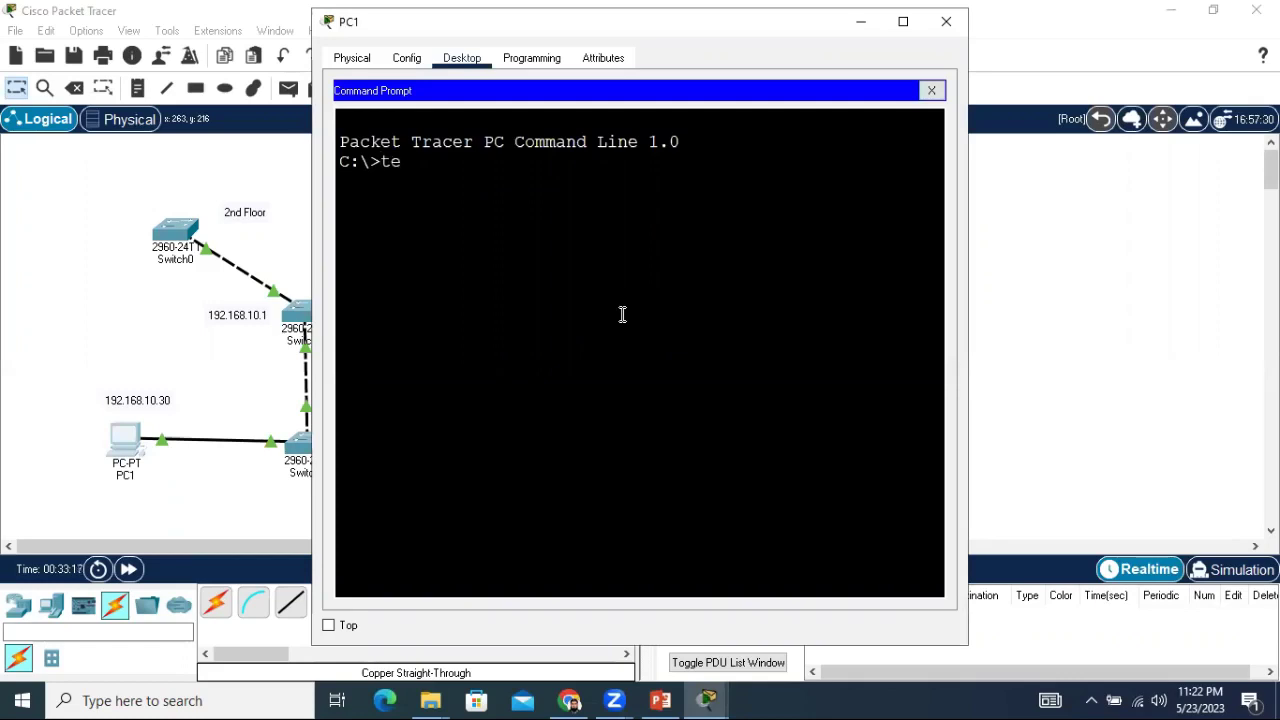
key(BackSpace)
key(BackSpace)
text(telnet 192)
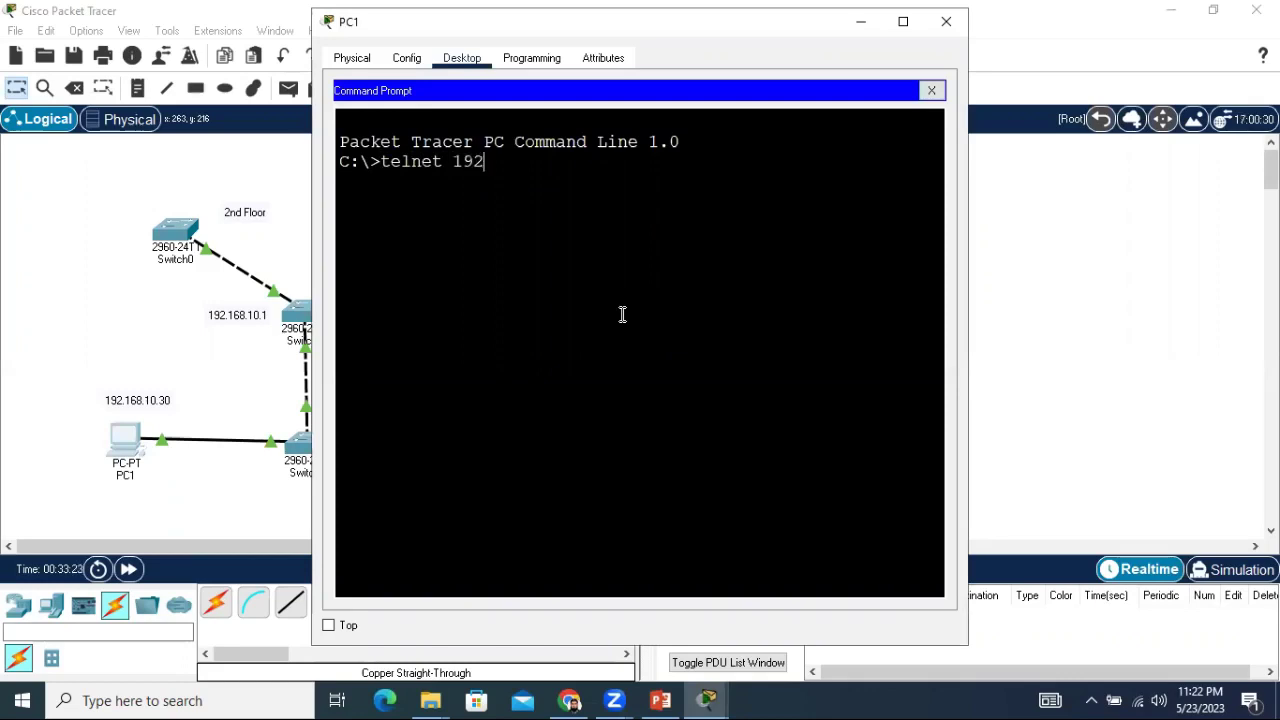
text(.168.10.1)
key(Return)
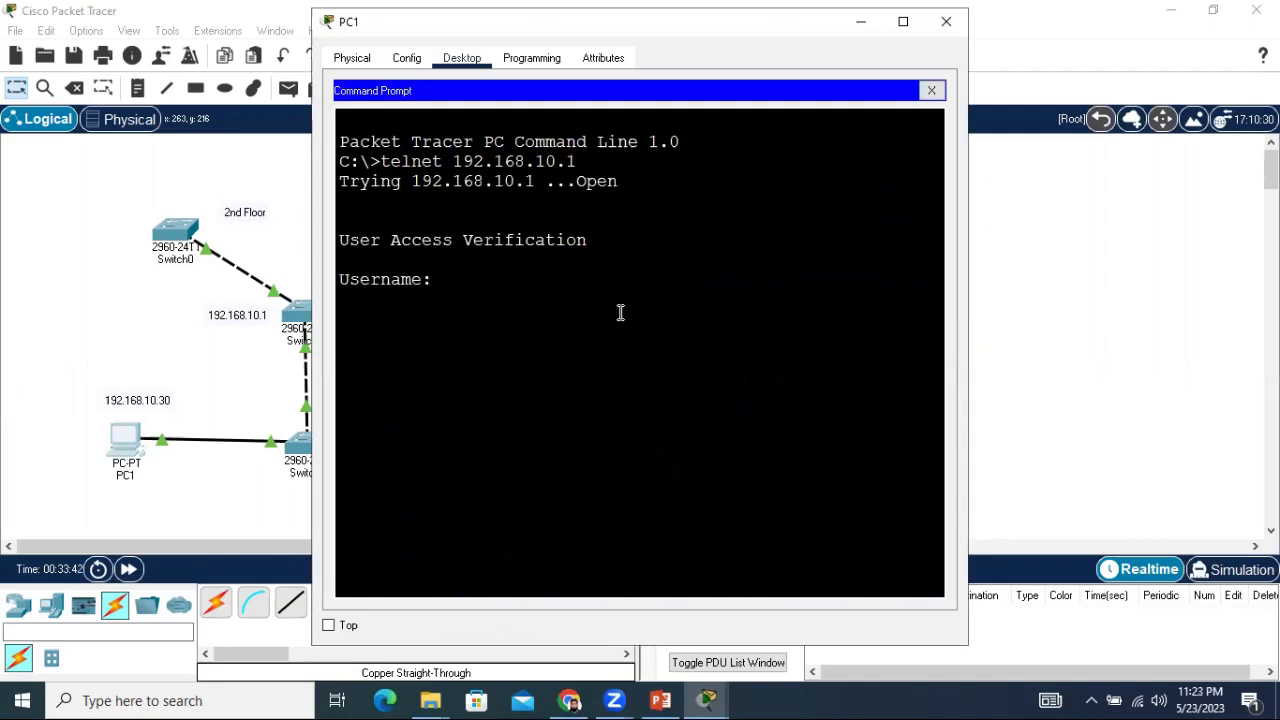
text(fahad)
key(Return)
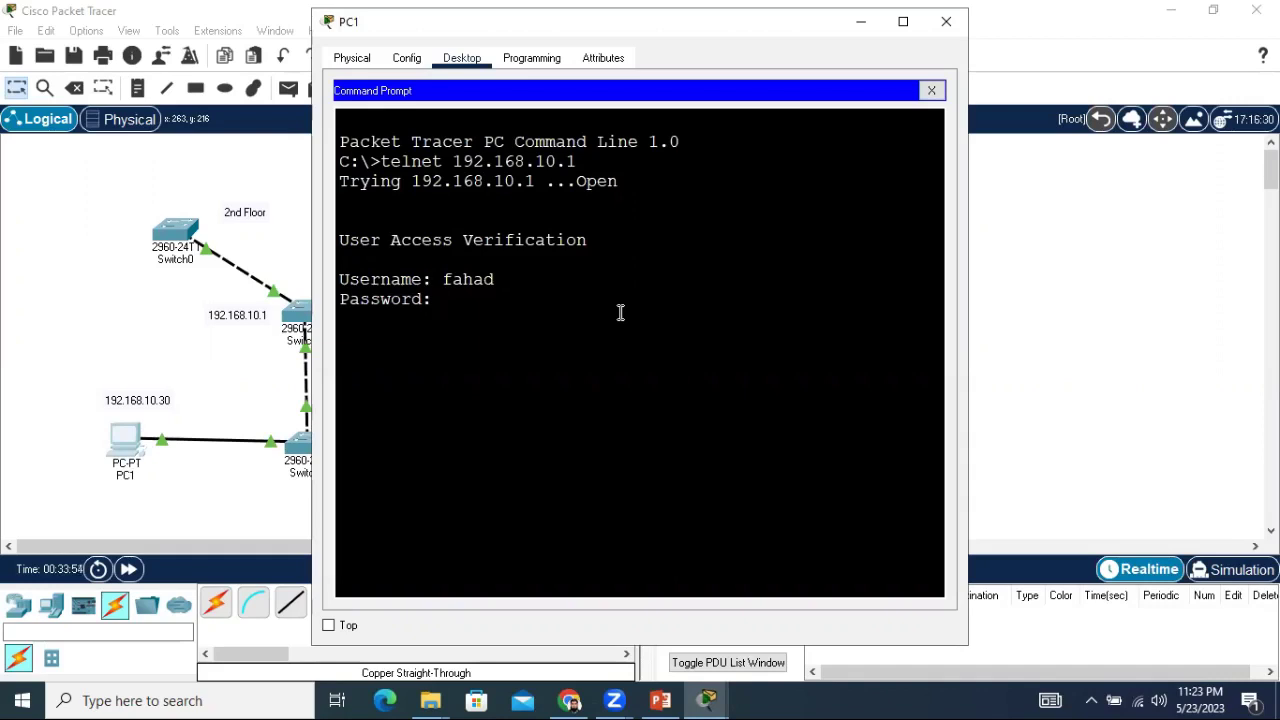
key(Return)
key(Return)
key(Return)
key(Return)
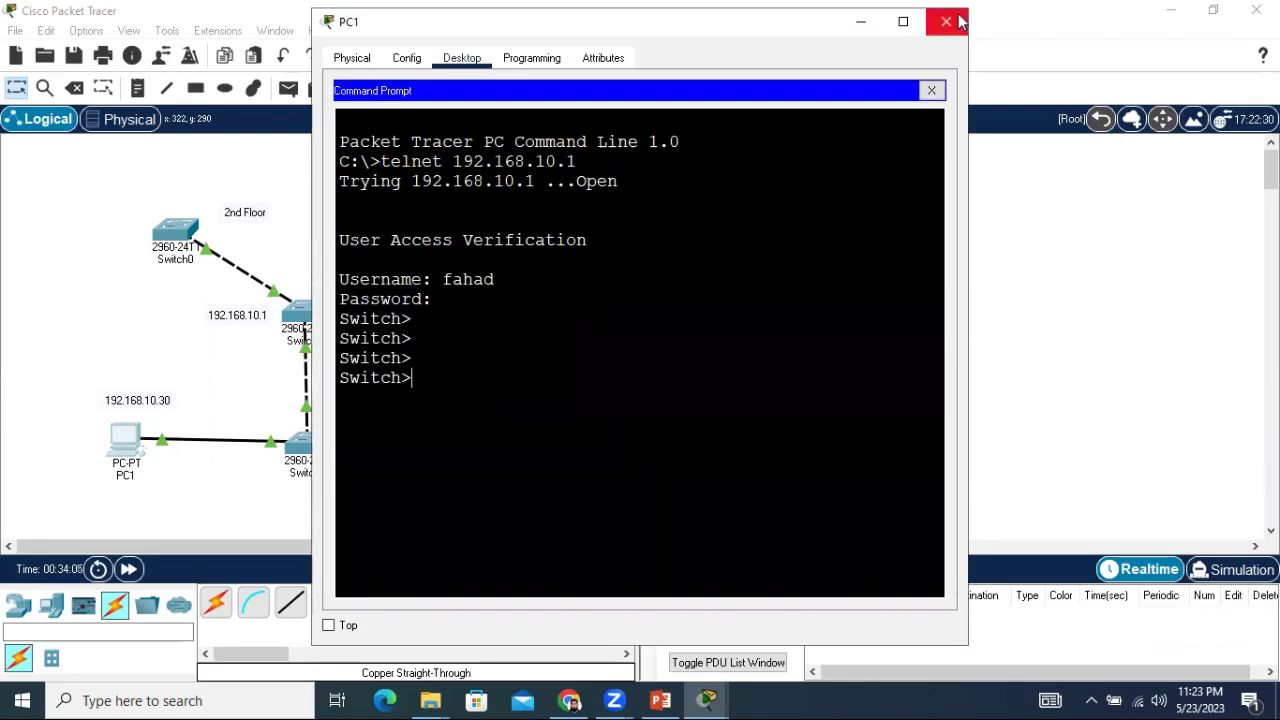
Close PC1, open PC0's Command Prompt, and exit line and global configuration modes.
click(870, 24)
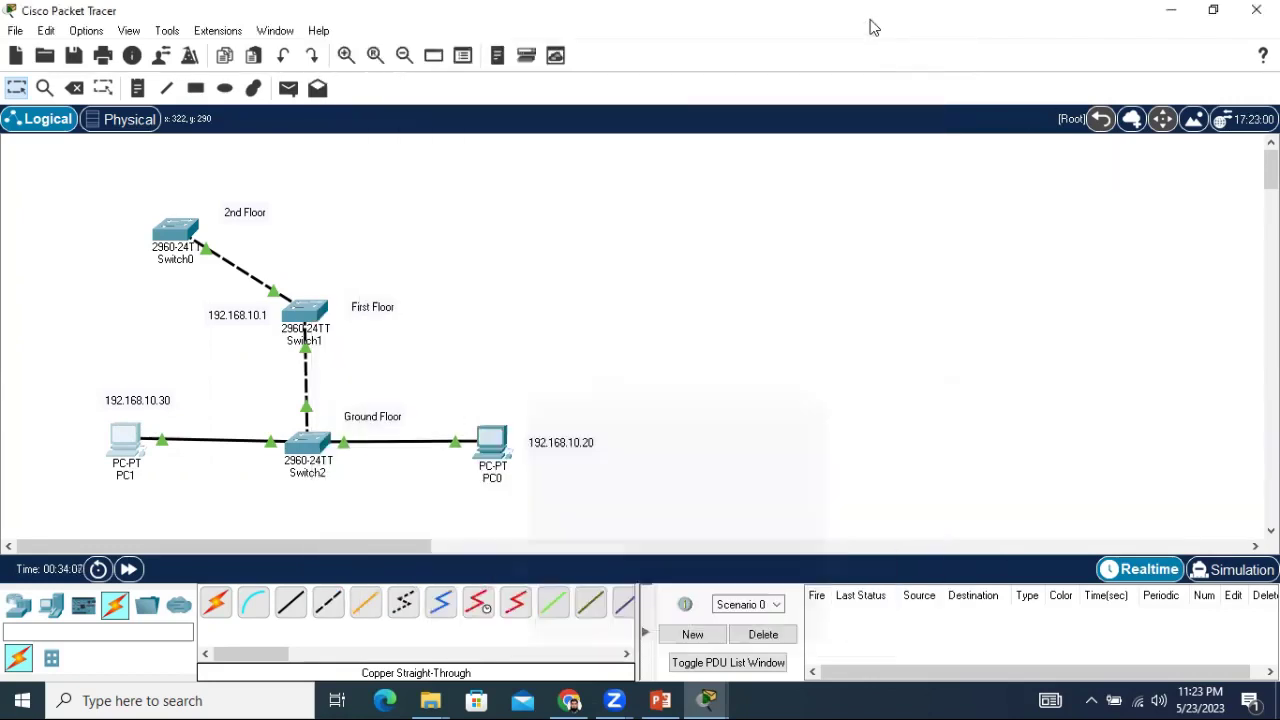
click(487, 448)
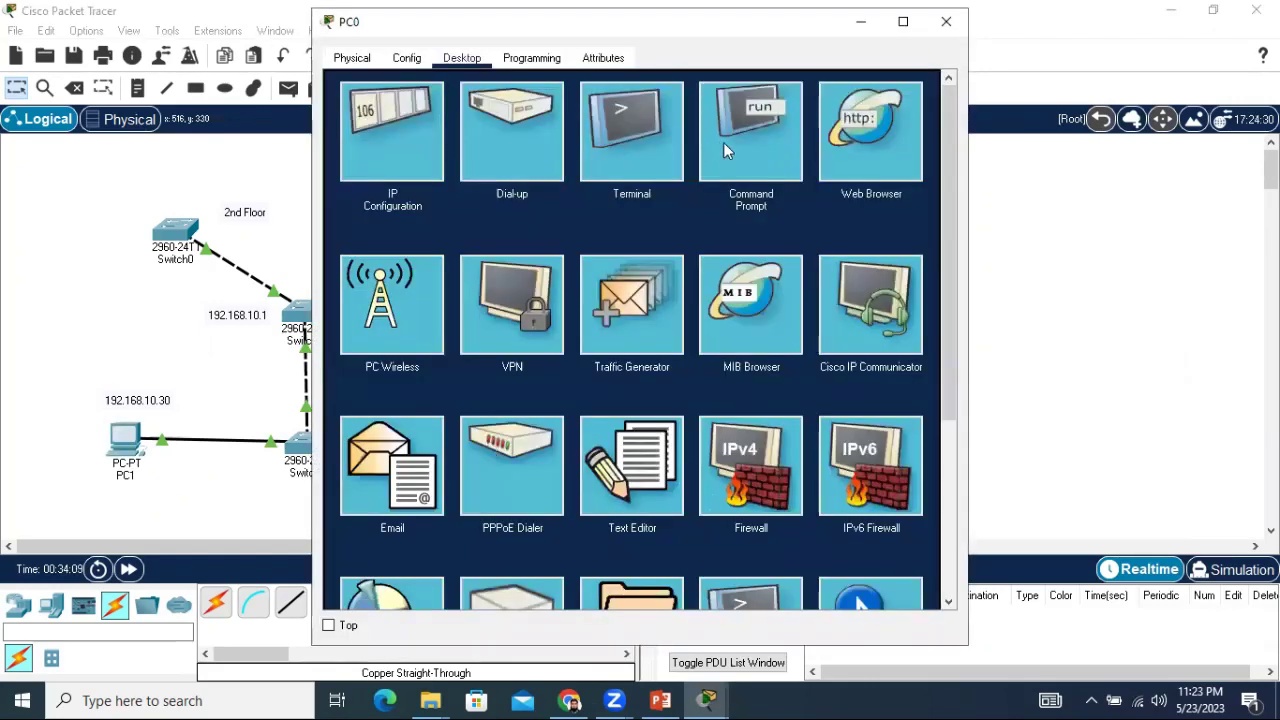
click(726, 150)
scroll(723, 453, down, 5)
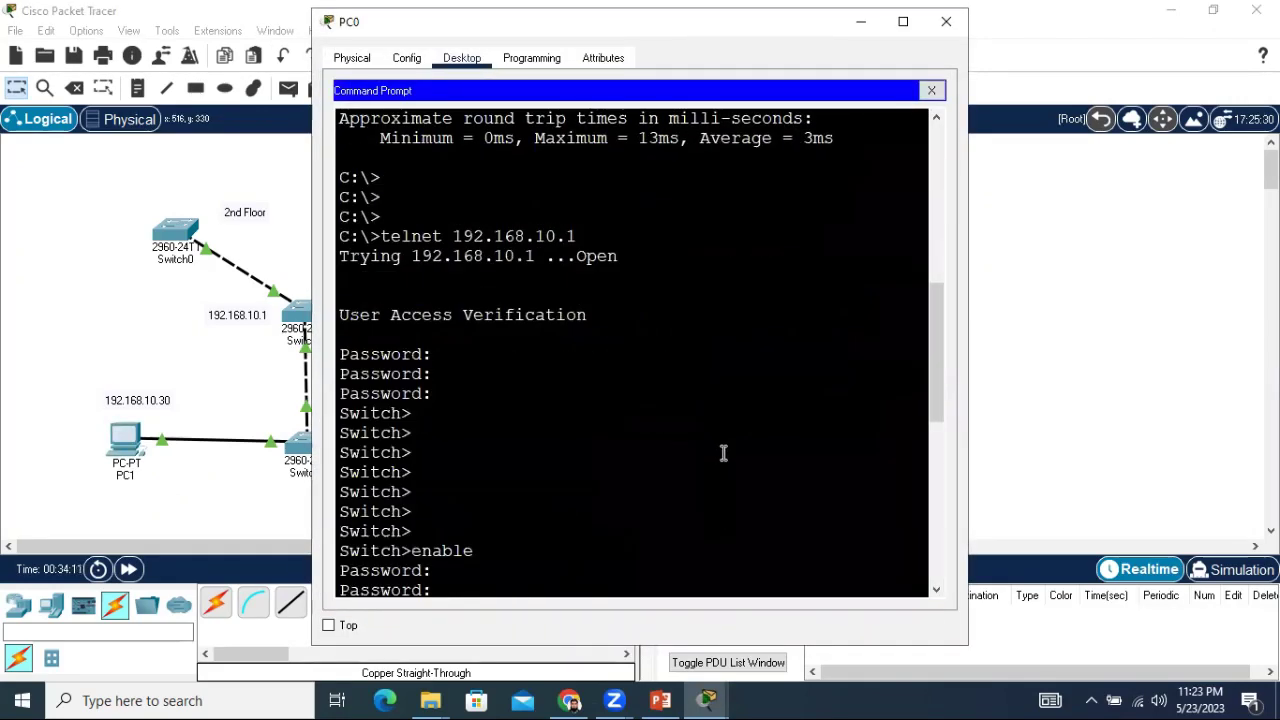
scroll(723, 453, down, 10)
text(exit)
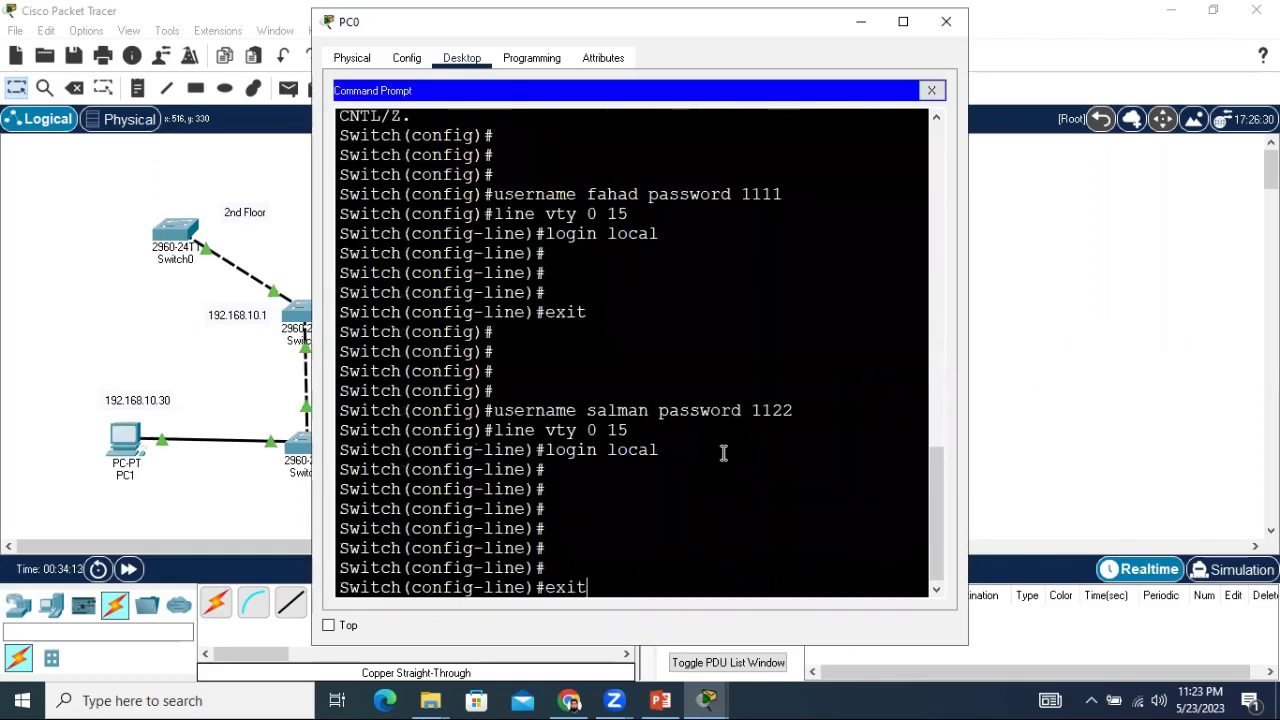
key(Return)
text(exit)
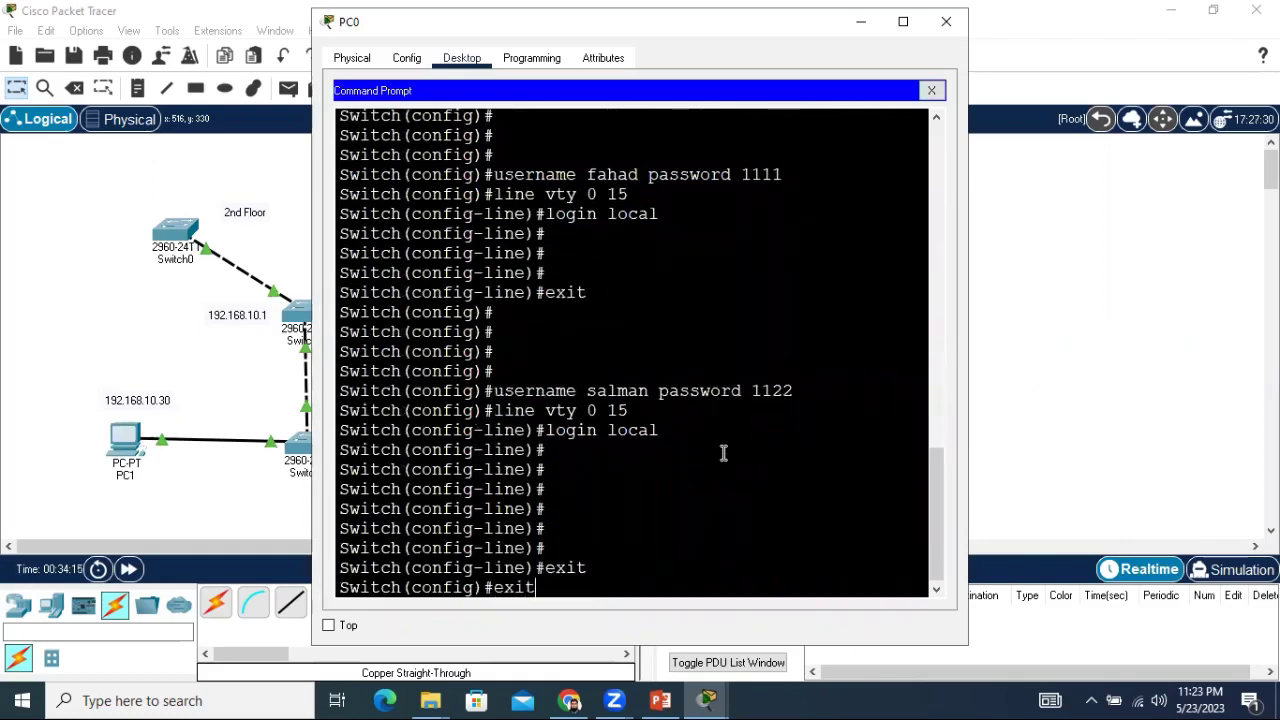
key(Return)
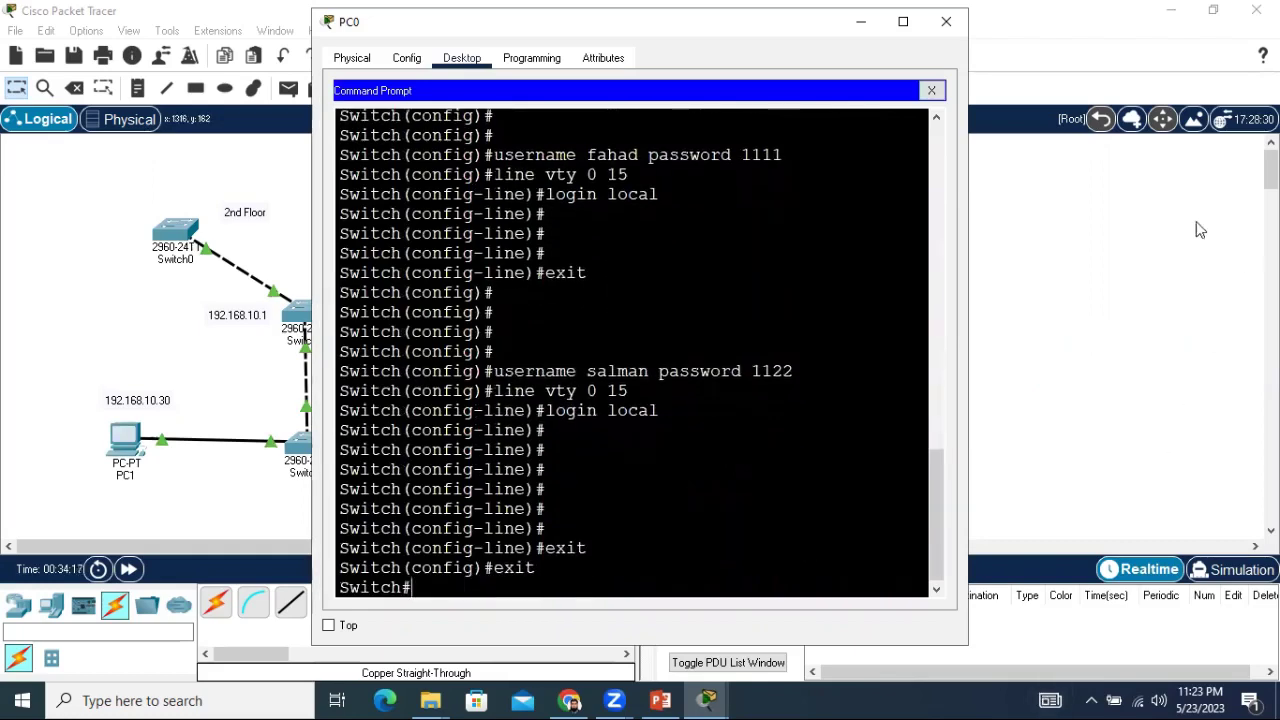
Reopen PC0's Command Prompt and end its telnet session to Switch1 with exit.
click(946, 21)
click(496, 440)
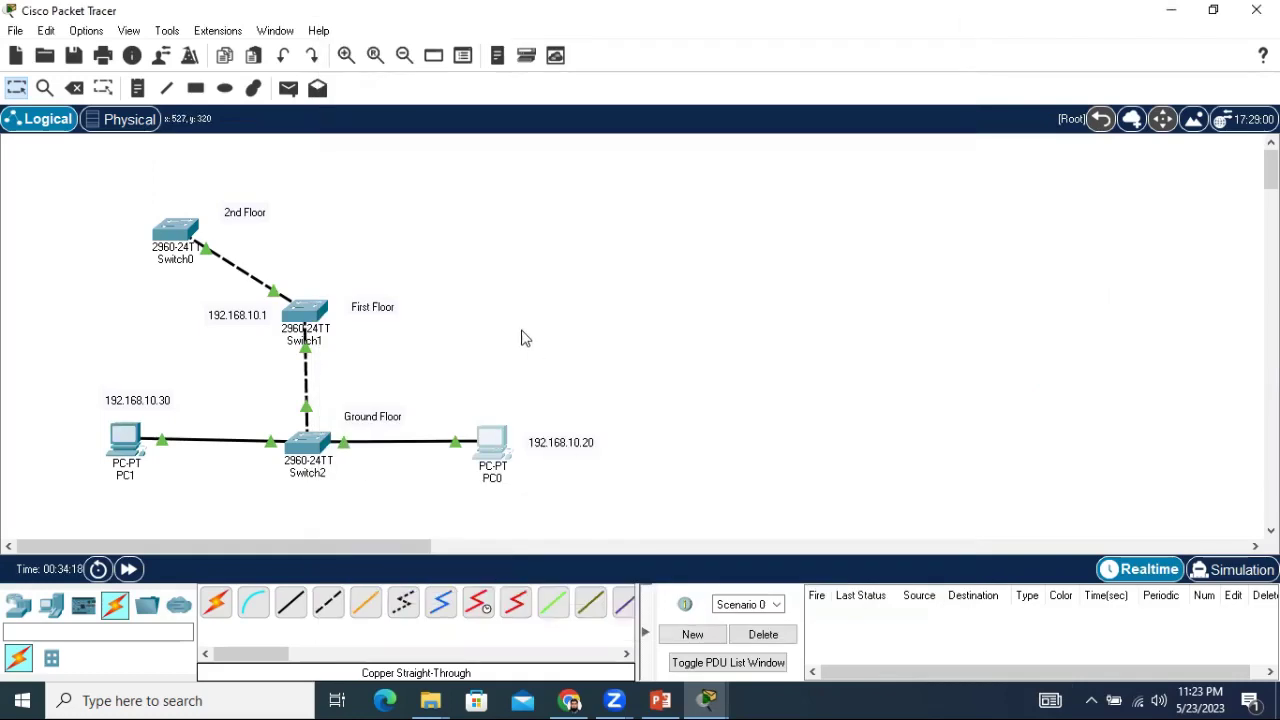
click(755, 141)
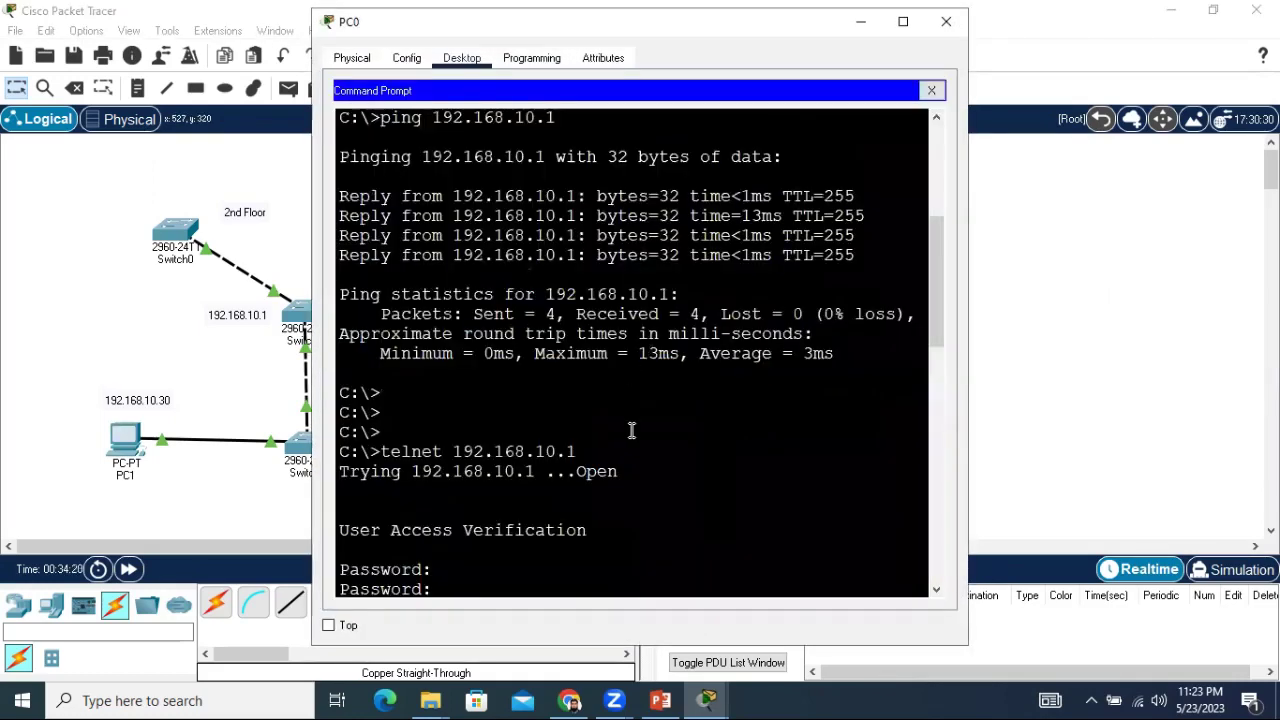
scroll(631, 430, down, 10)
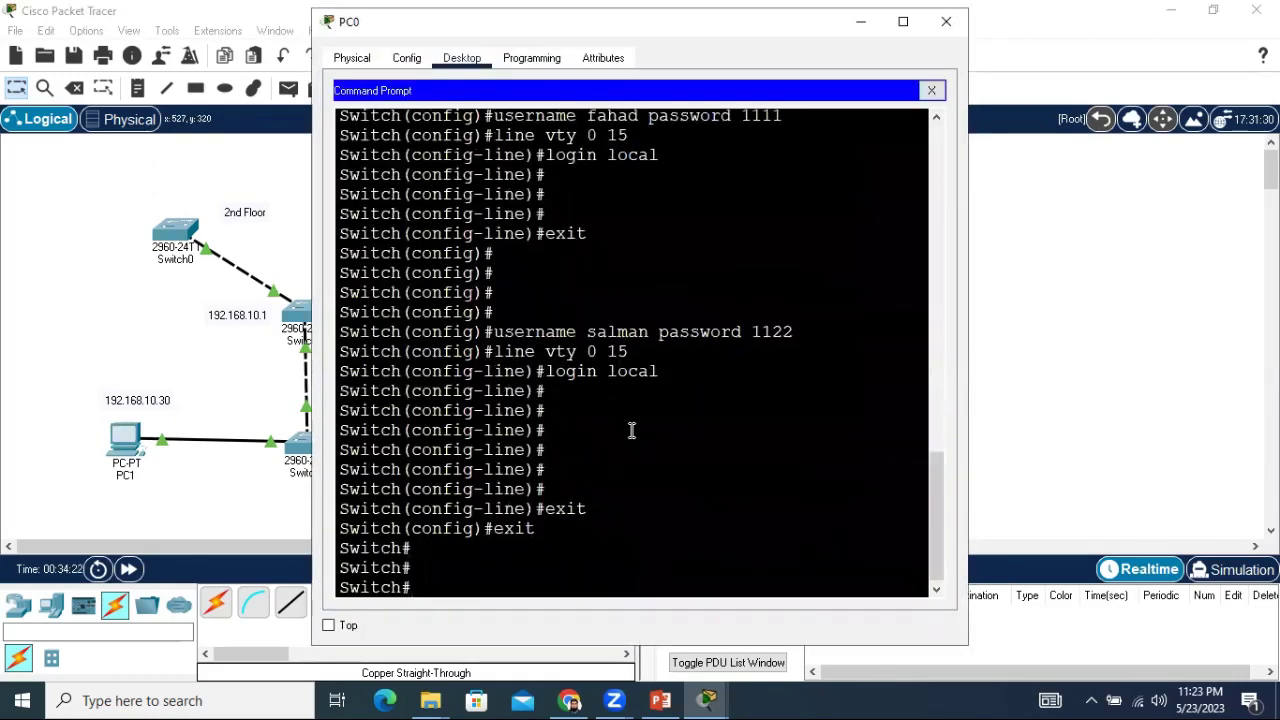
text(exit)
key(Return)
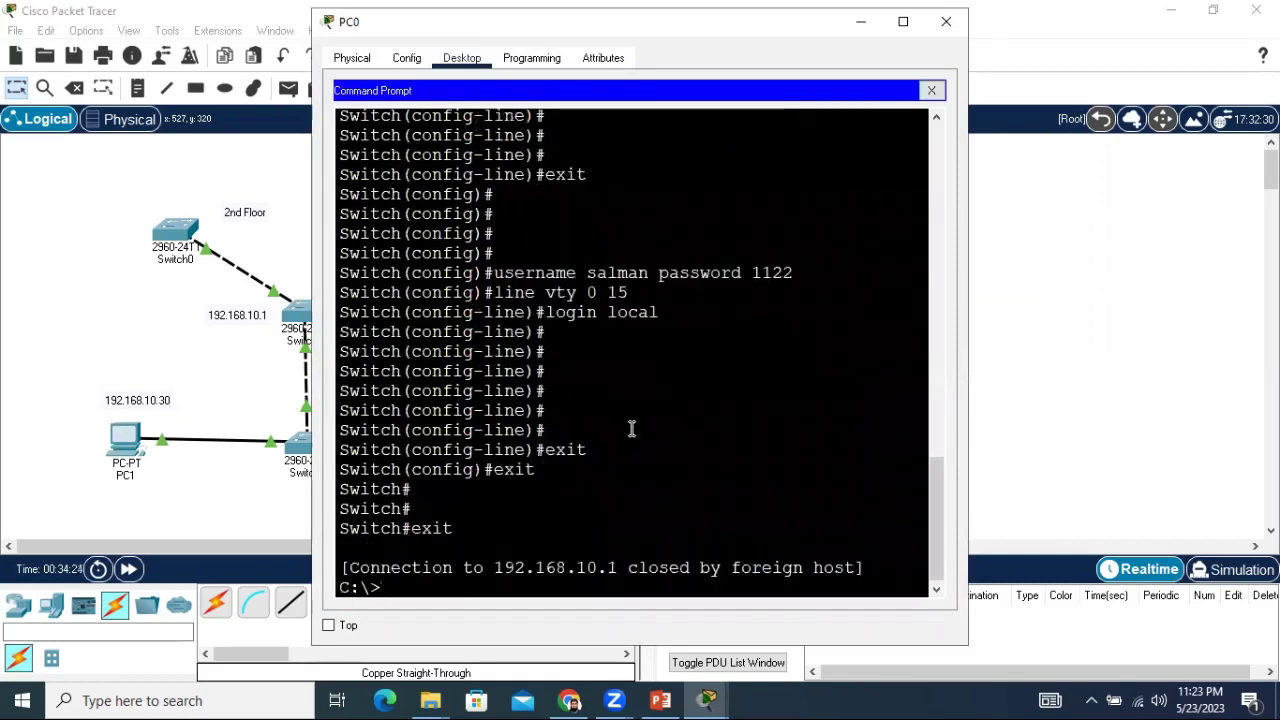
key(Return)
key(Return)
key(Return)
key(Return)
key(Return)
key(Return)
key(Return)
key(Return)
key(Return)
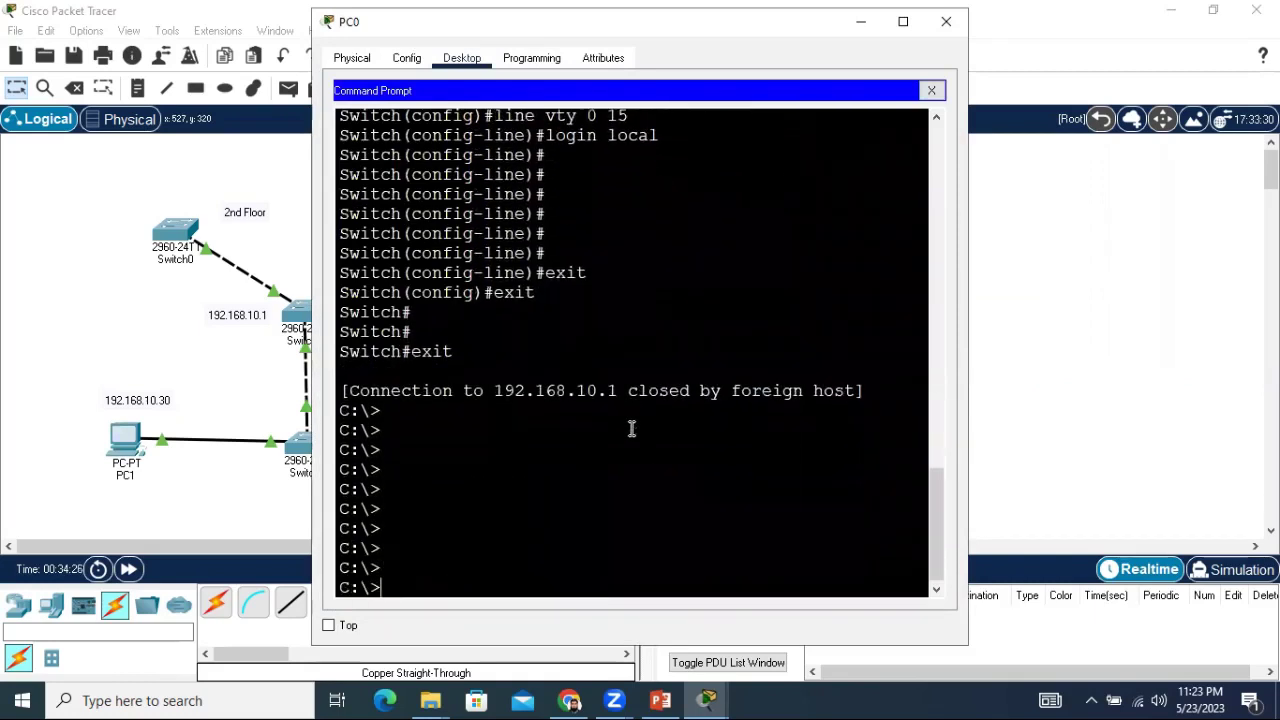
Telnet to 192.168.10.1 and log in as the second local user, then maximize the window.
text(telnet 192.1)
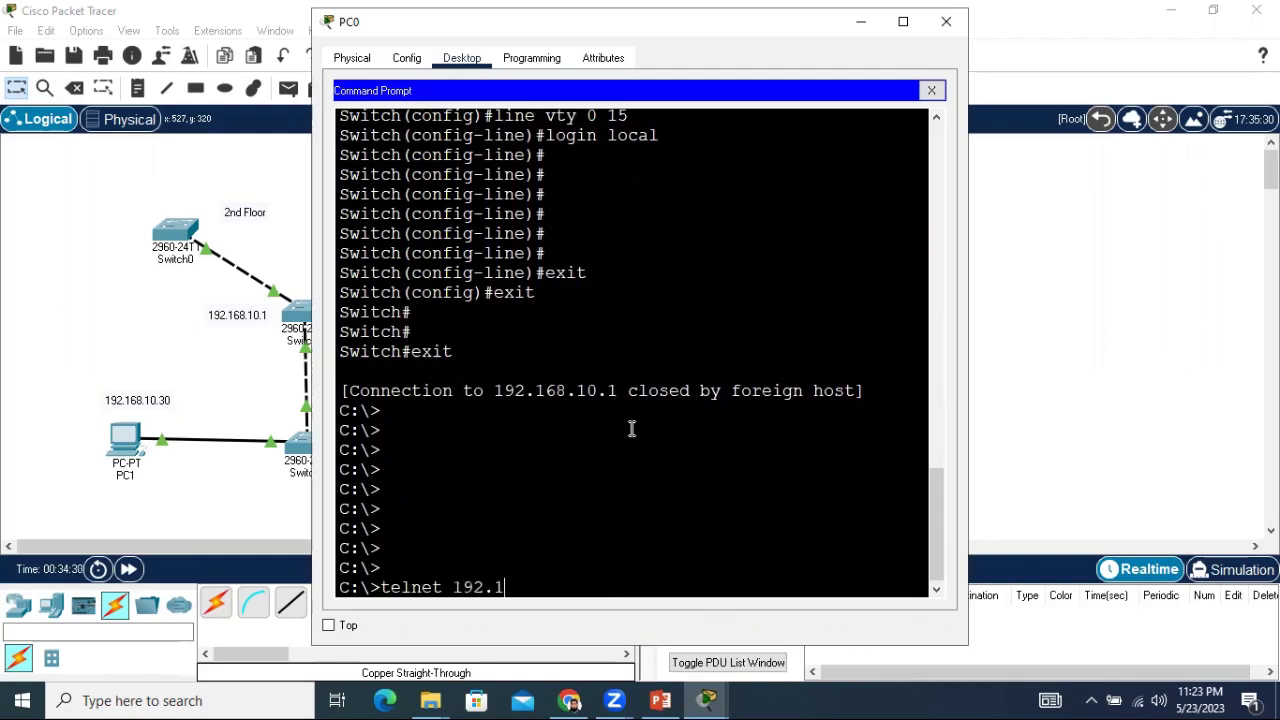
text(68.10.1)
key(Return)
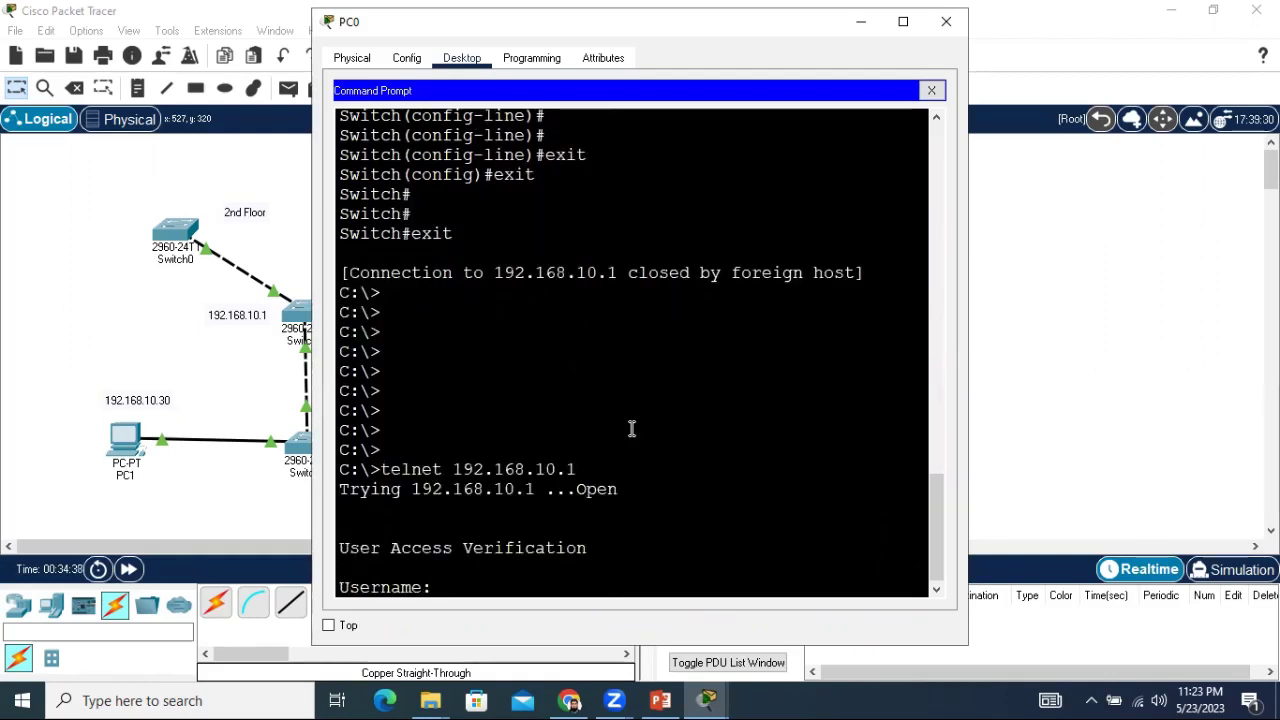
text(salman)
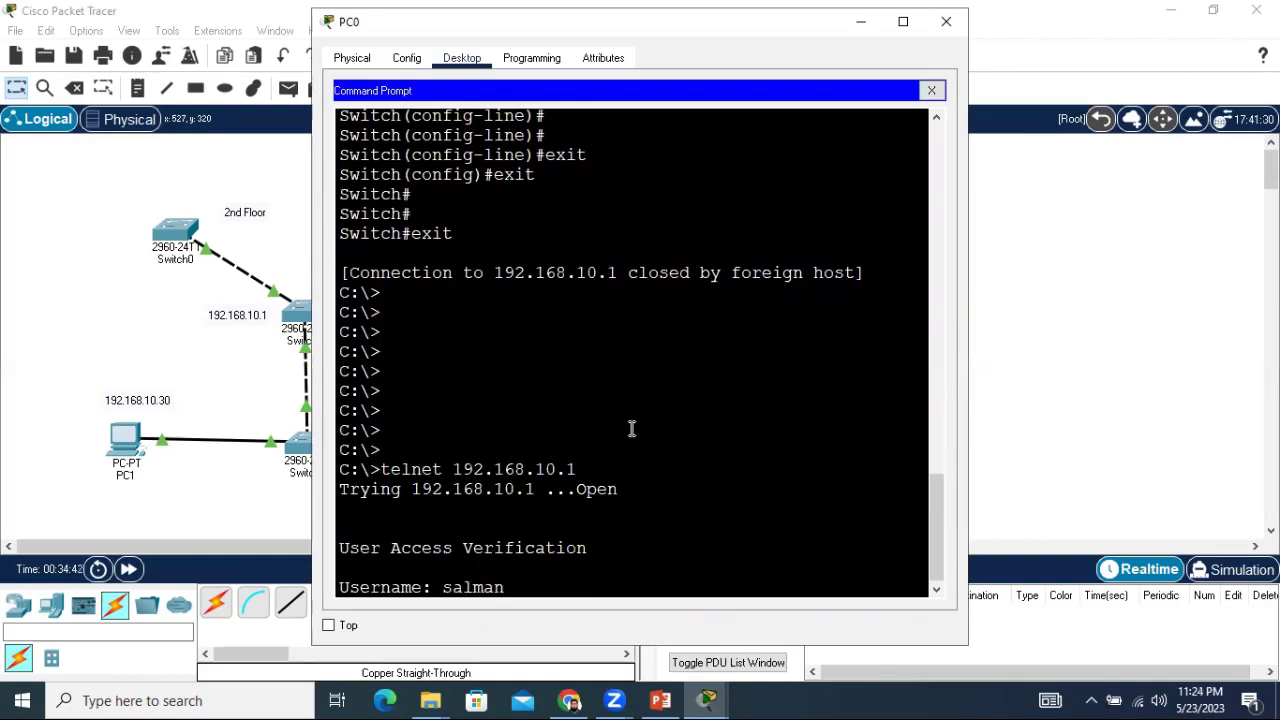
key(Return)
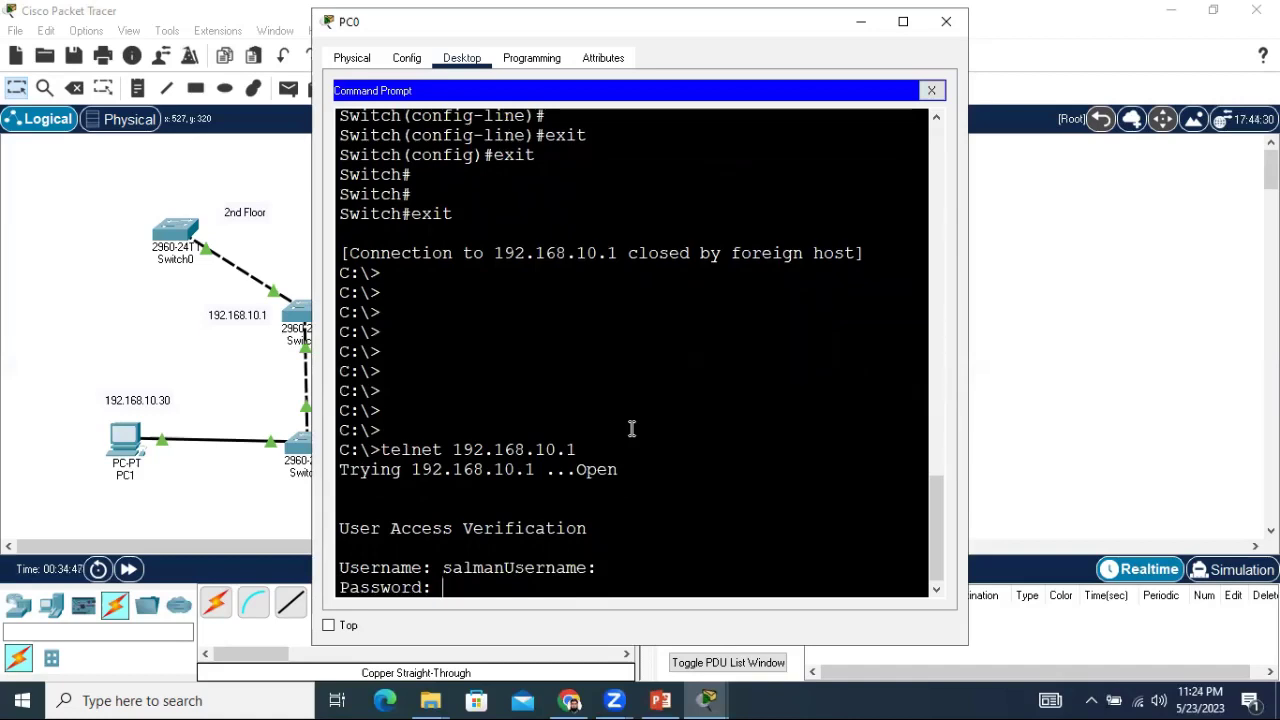
key(Return)
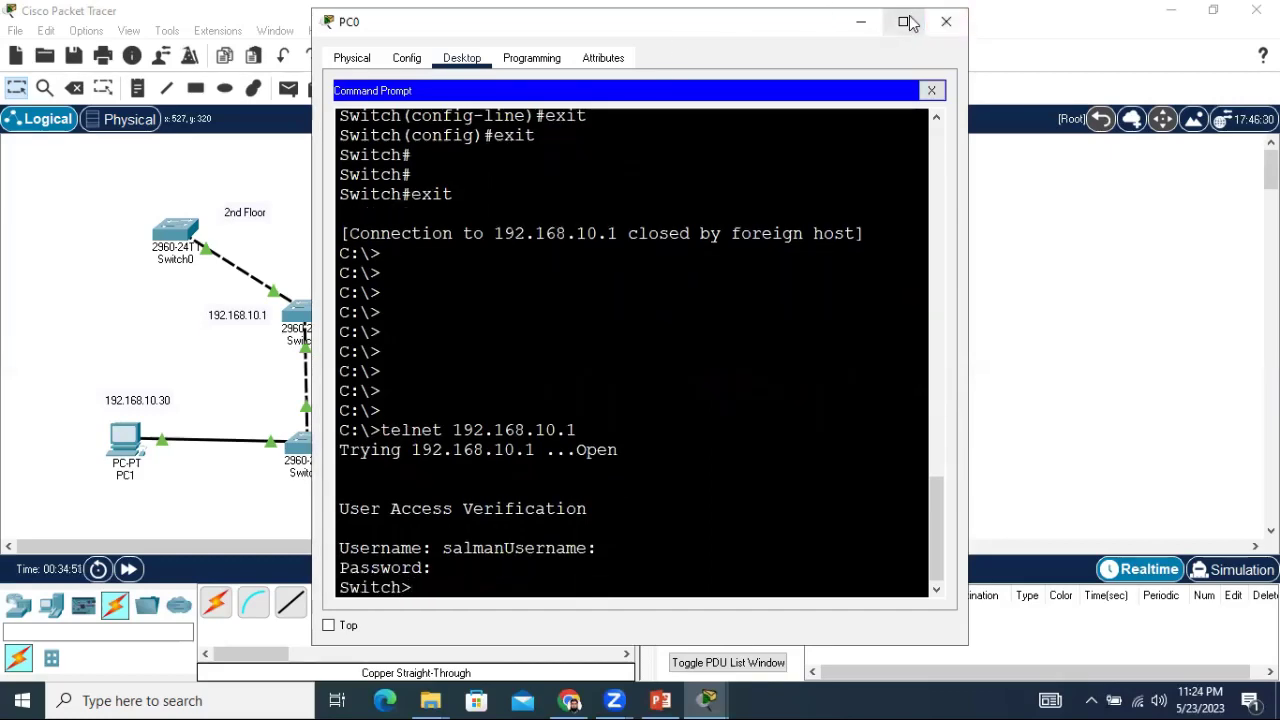
click(905, 22)
On Switch1, enter privileged mode with the enable password and run show users.
key(Return)
key(Return)
key(Return)
key(Return)
key(Return)
key(Return)
key(Return)
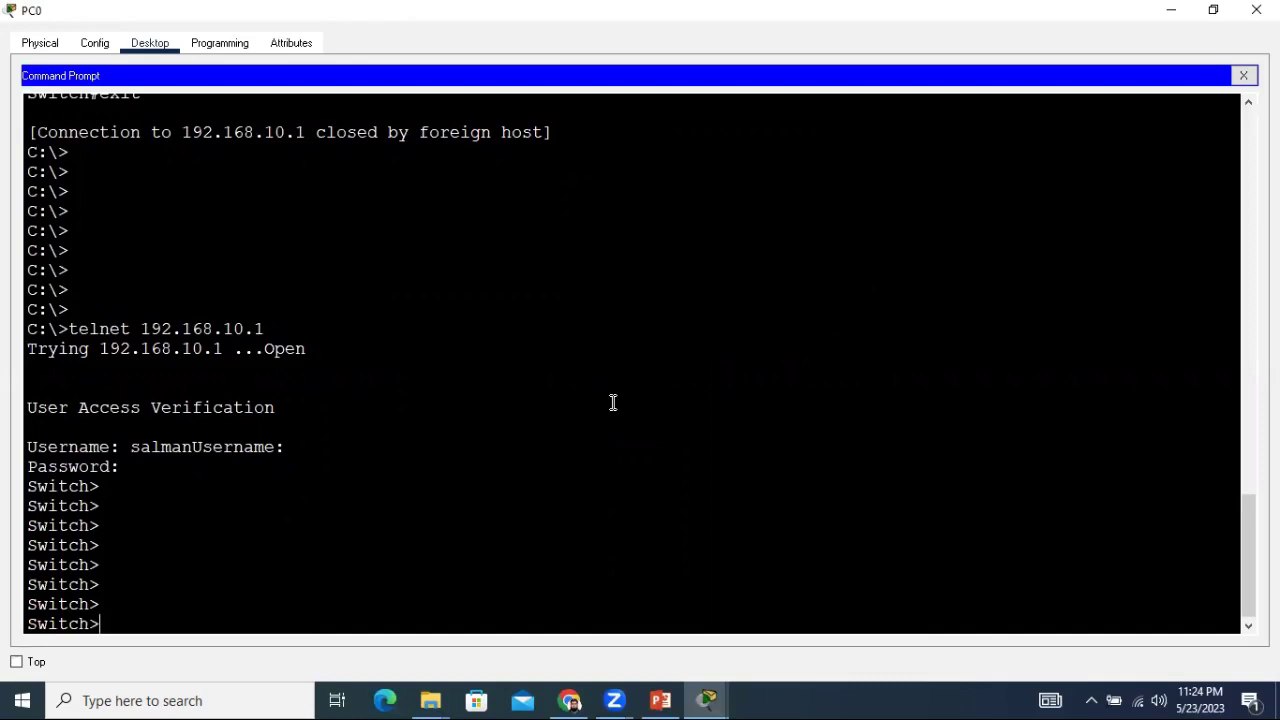
text(enable)
key(Return)
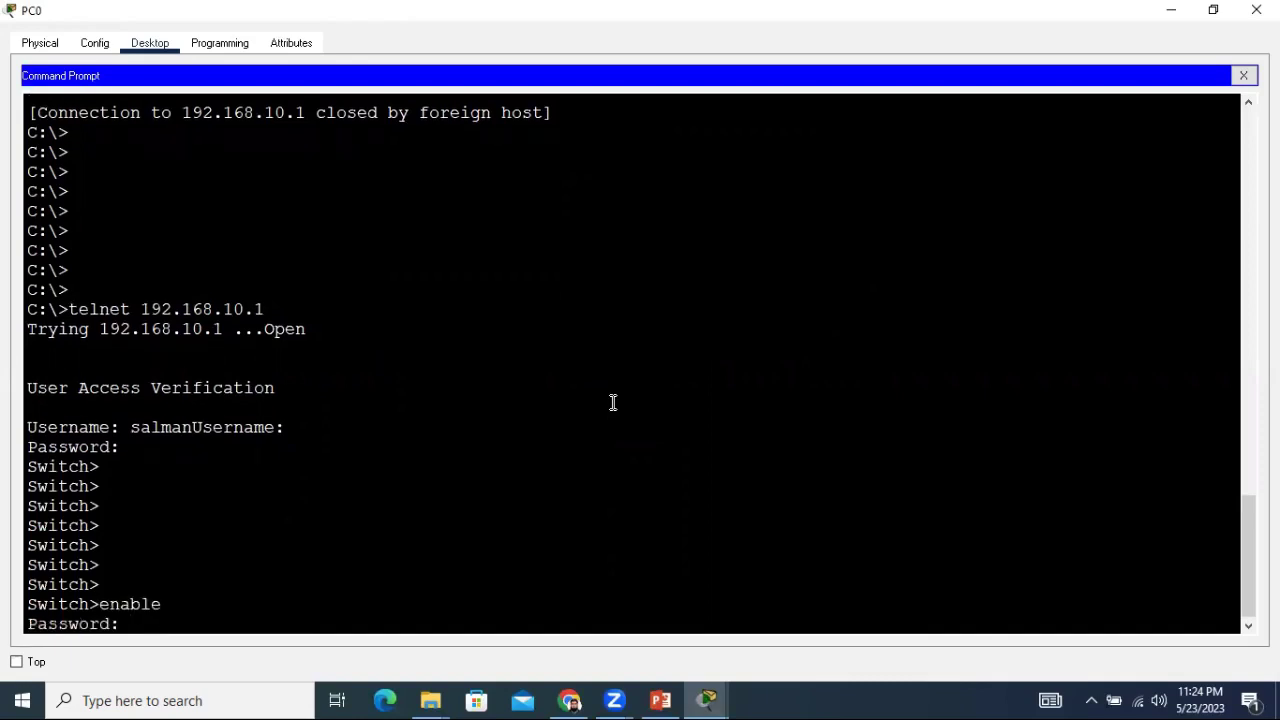
key(Return)
key(Return)
key(Return)
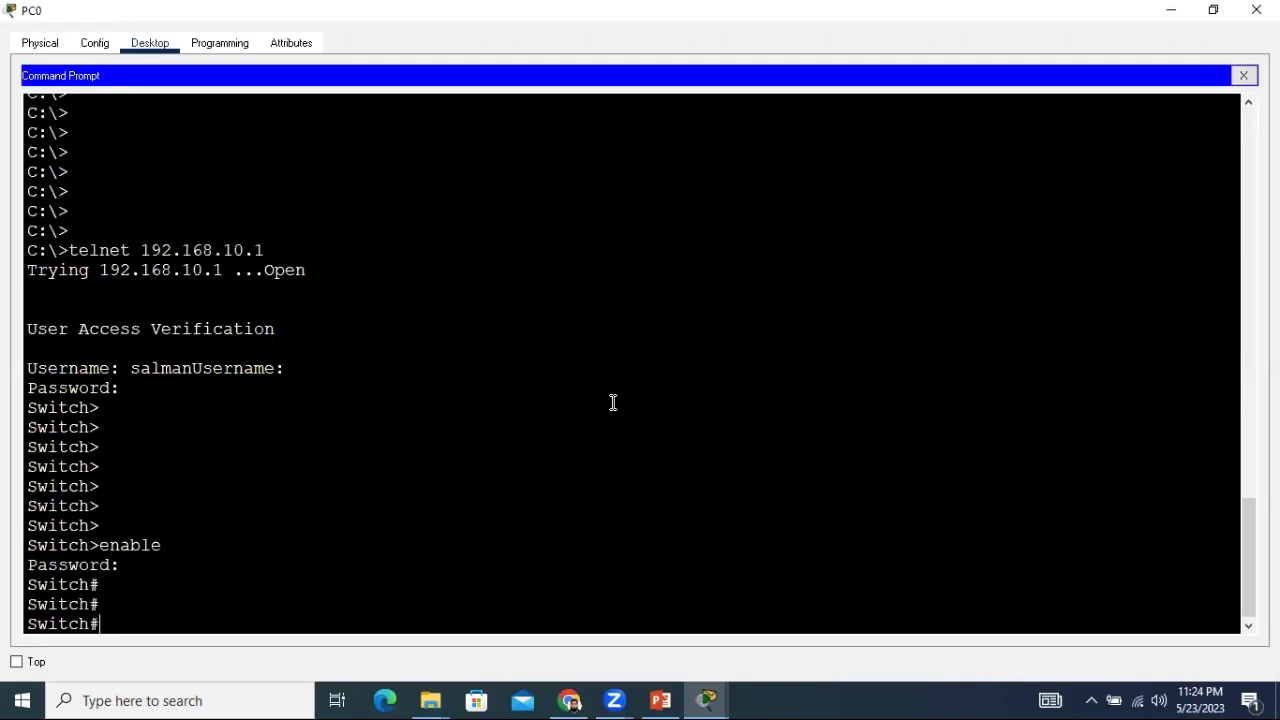
text(show users)
key(Return)
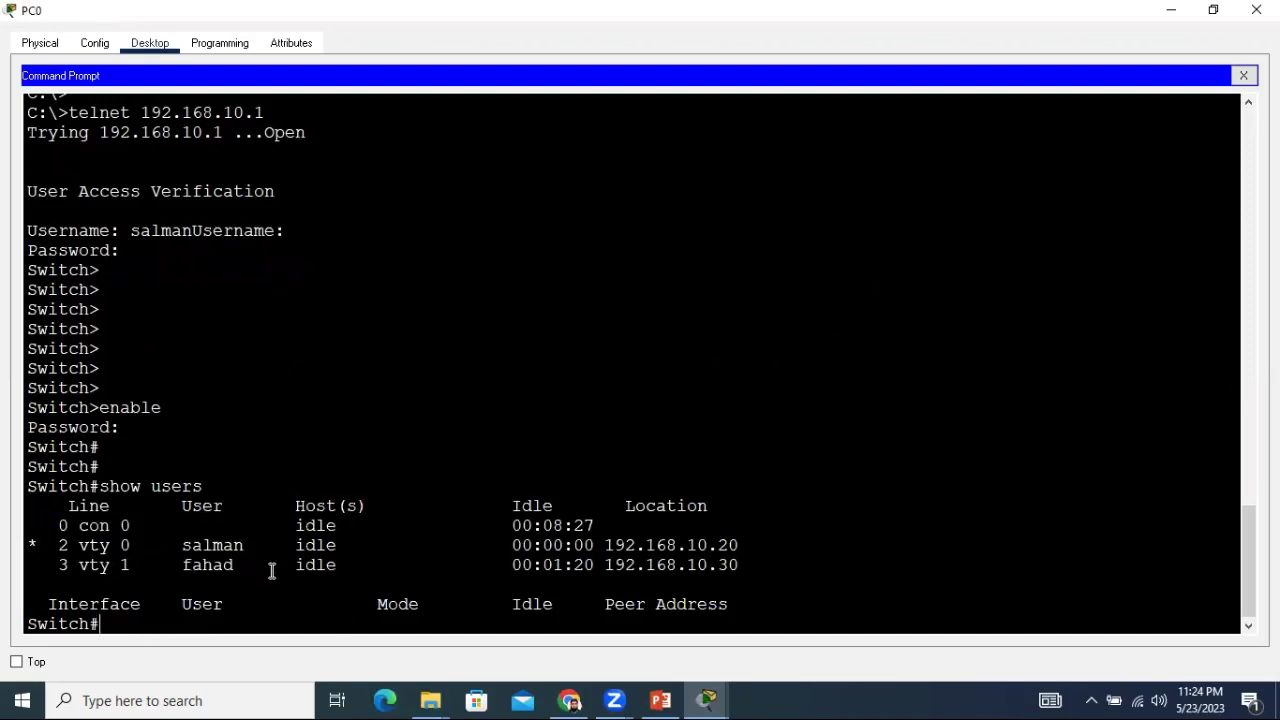
Highlight the logged-in user, switch address 192.168.10.1, idle times and 192.168.10.30, then close the prompt.
drag(180, 546, 240, 566)
click(183, 568)
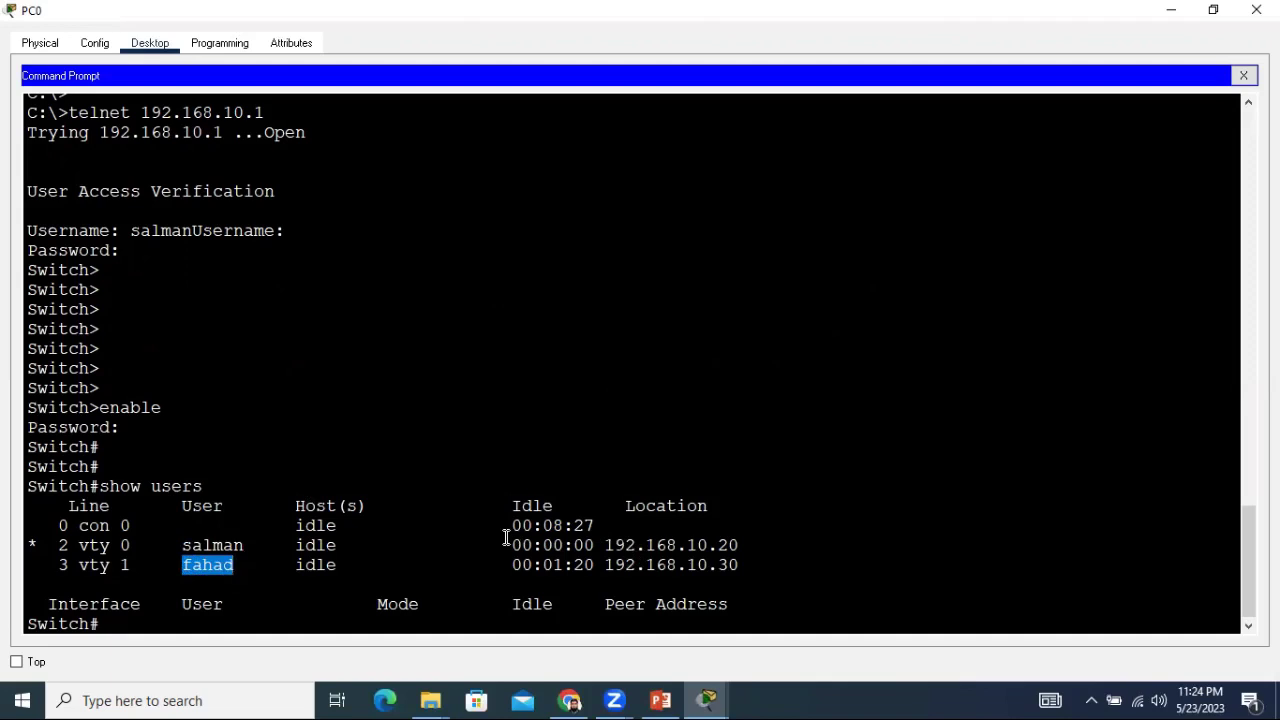
drag(100, 132, 223, 132)
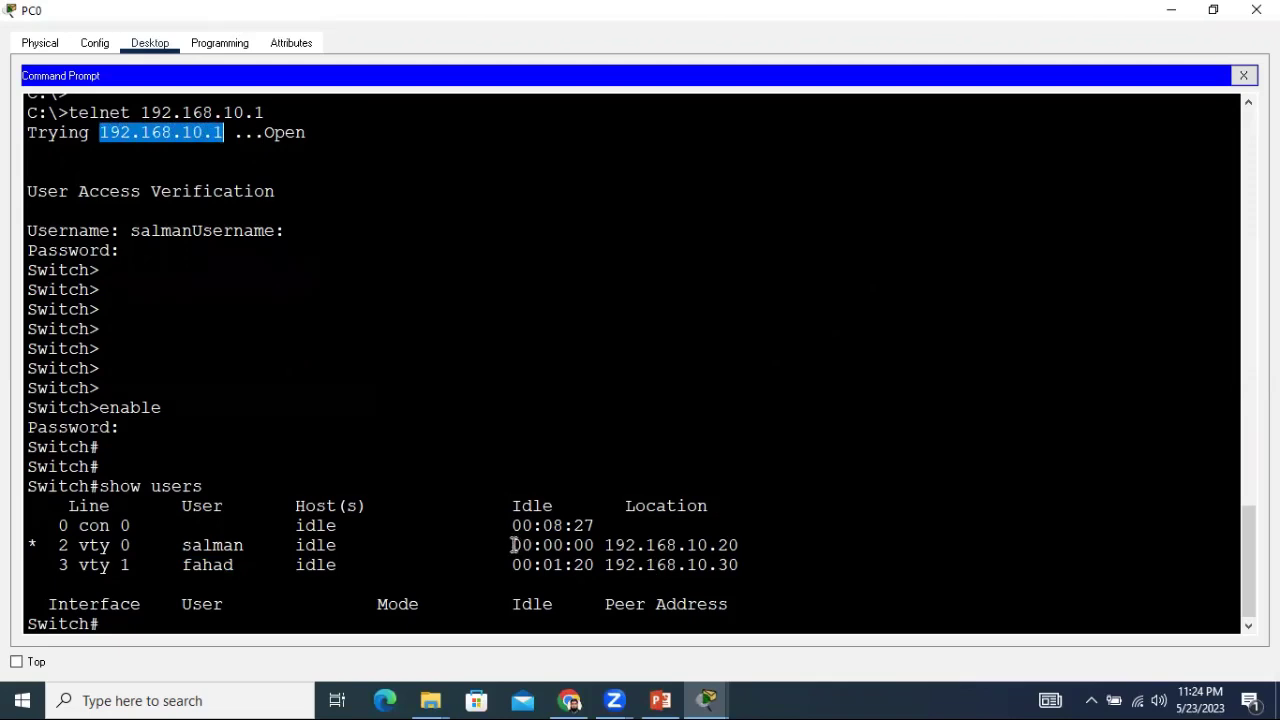
drag(593, 546, 512, 546)
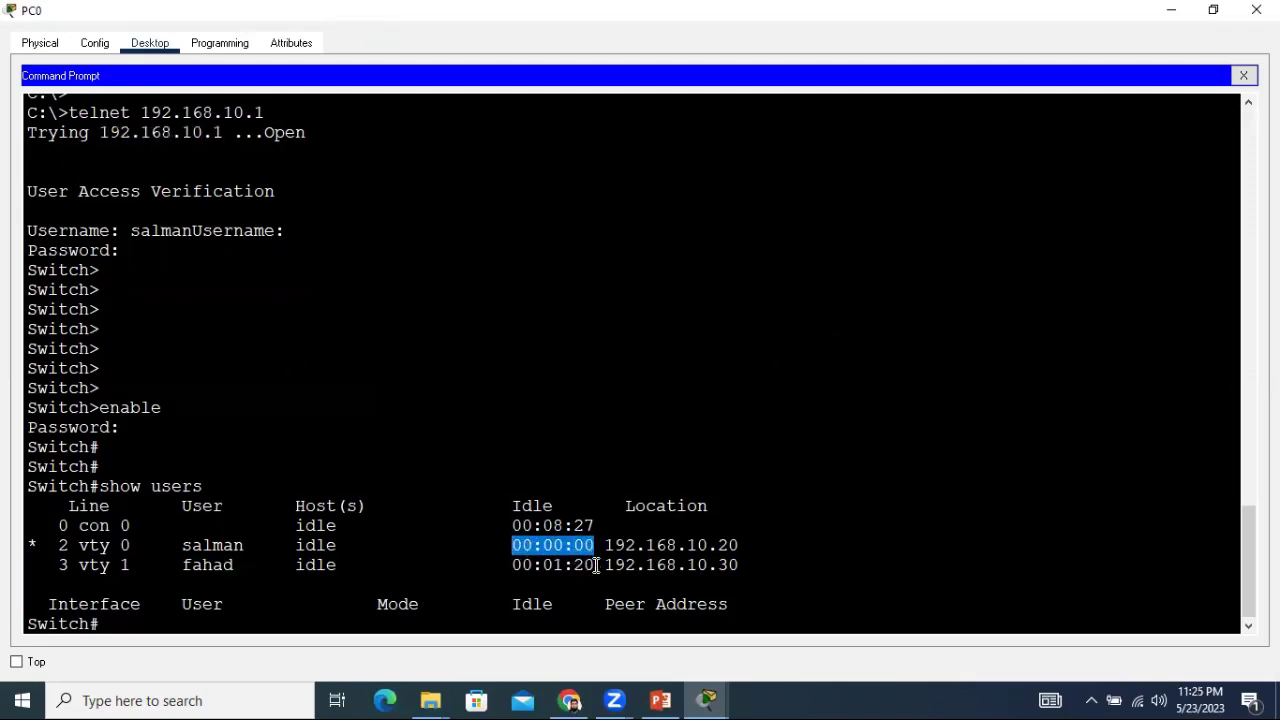
drag(594, 565, 512, 565)
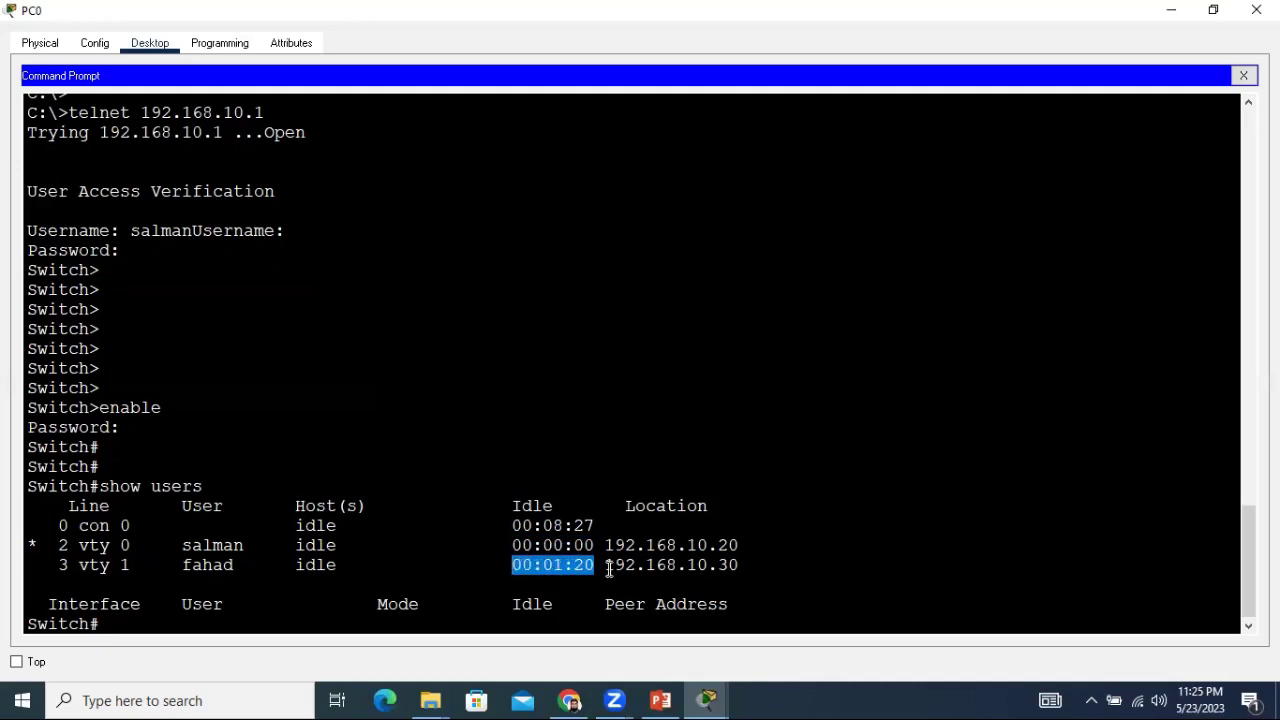
mouse_move(606, 546)
mouse_down()
mouse_move(744, 544)
mouse_move(745, 563)
mouse_move(613, 567)
mouse_up()
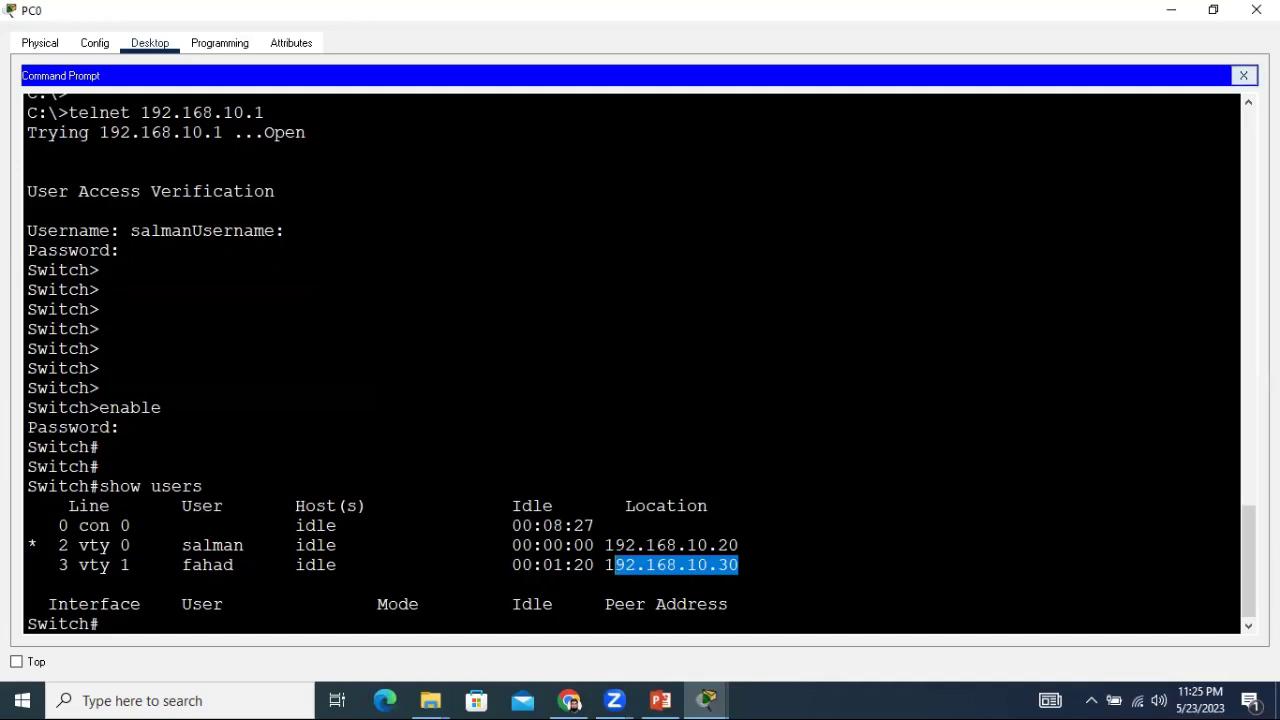
click(1243, 75)
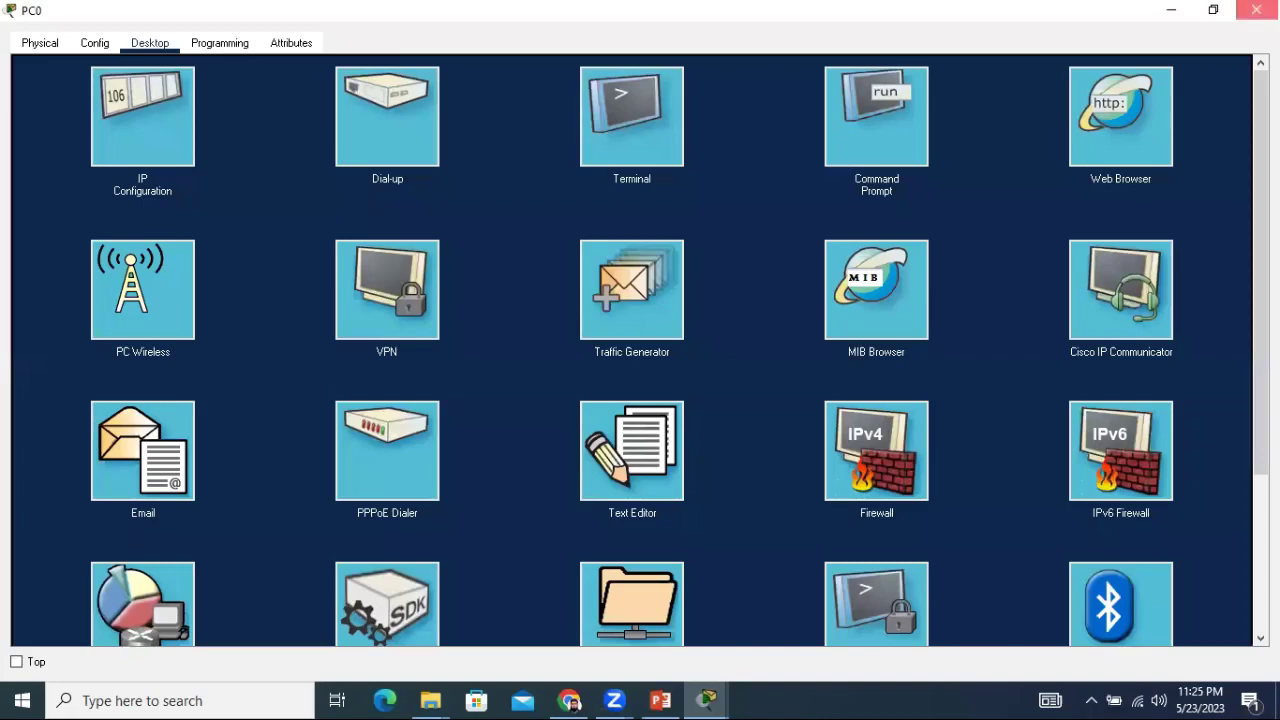
Close PC0's device window and start the PowerPoint outro slideshow.
click(1256, 10)
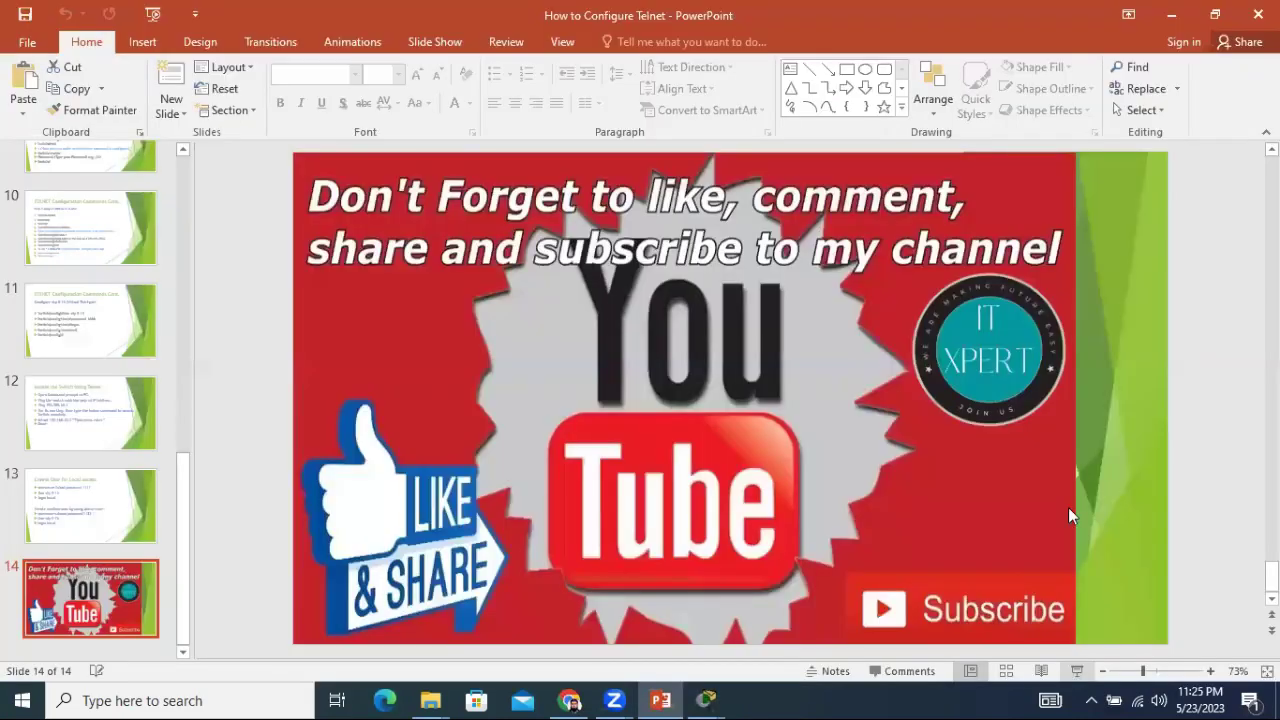
key(shift+F5)
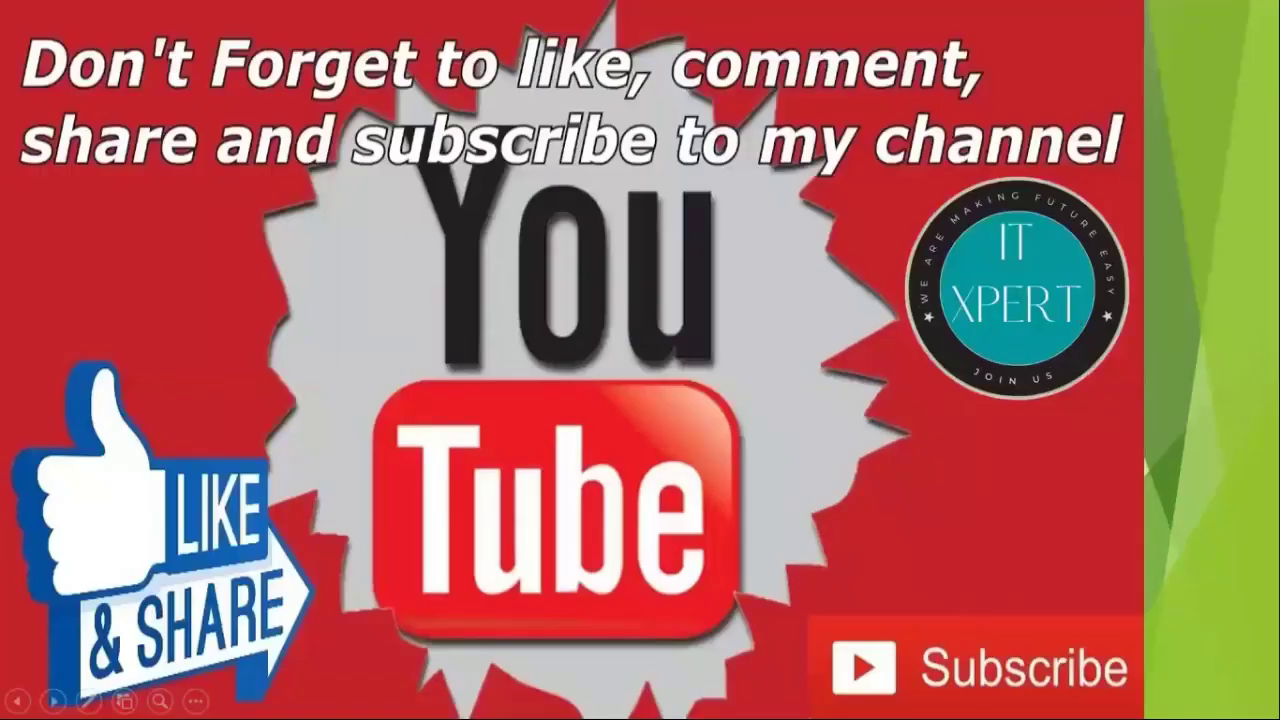